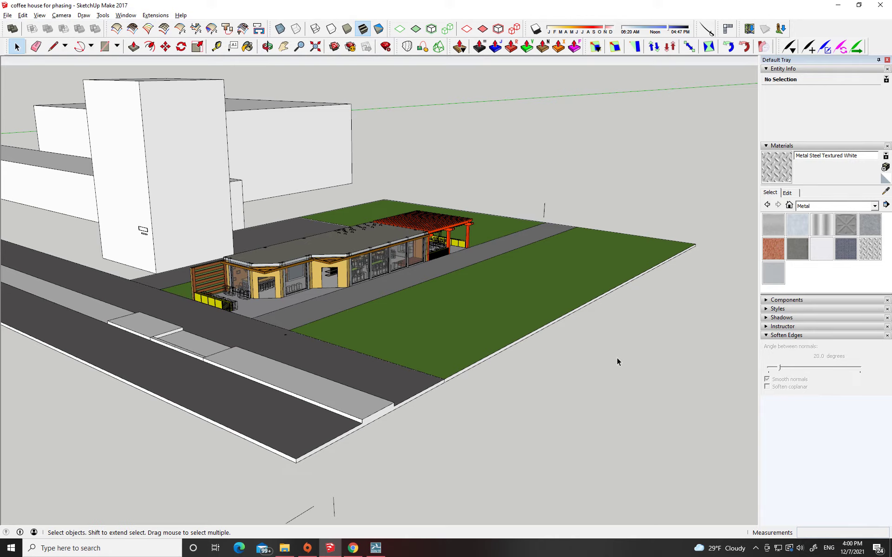
- Turn on the display of hidden geometry for the coffee house site model
middle_click_drag(573, 400, 414, 416)
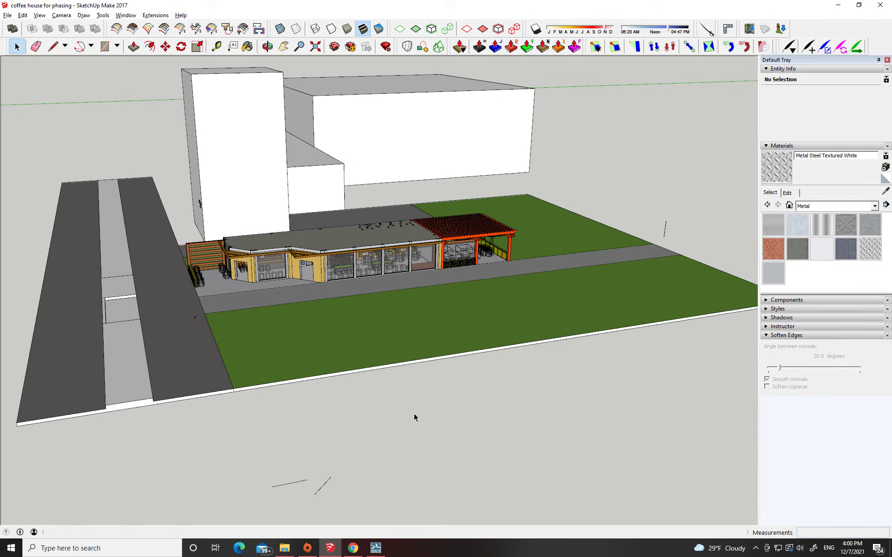
mouse_move(672, 165)
middle_mouse_down()
mouse_move(585, 183)
mouse_move(421, 174)
middle_mouse_up()
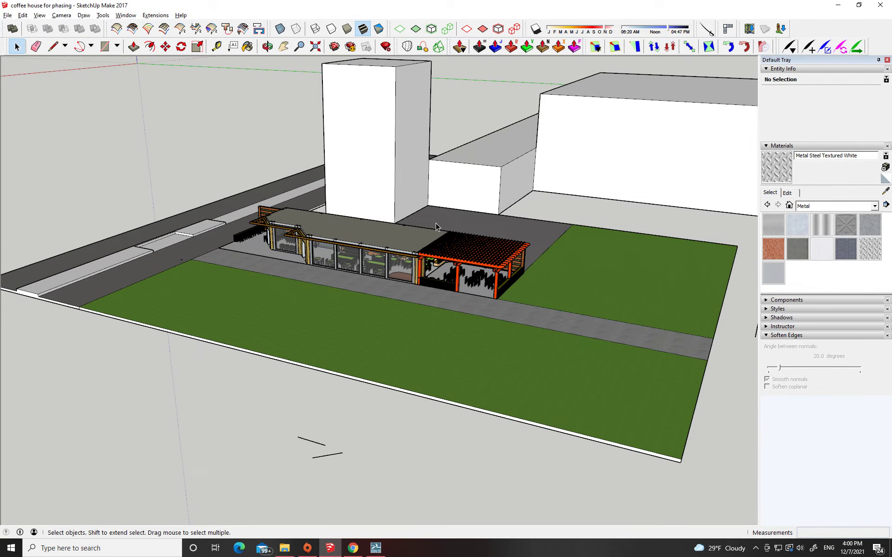
left_click(40, 15)
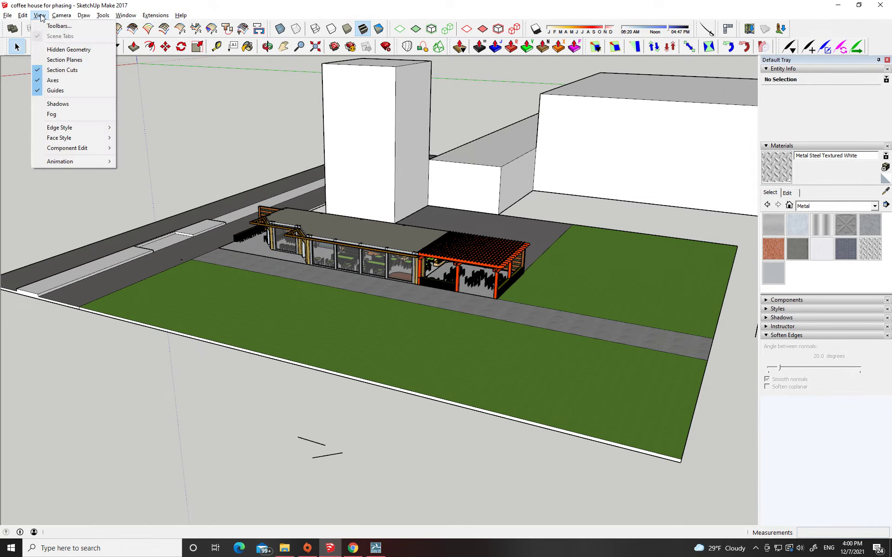
left_click(69, 50)
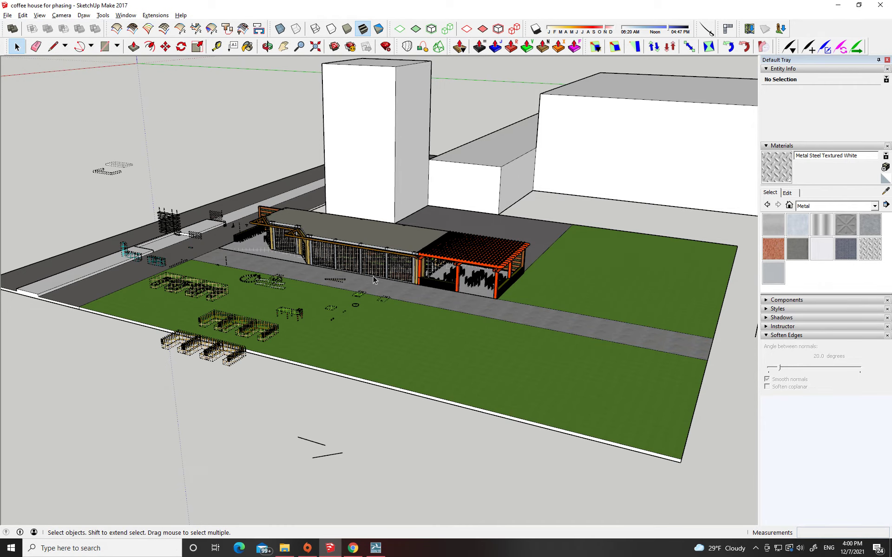
- Unhide the doors and window covers component along the coffee house facade
scroll(416, 279, "up", 2)
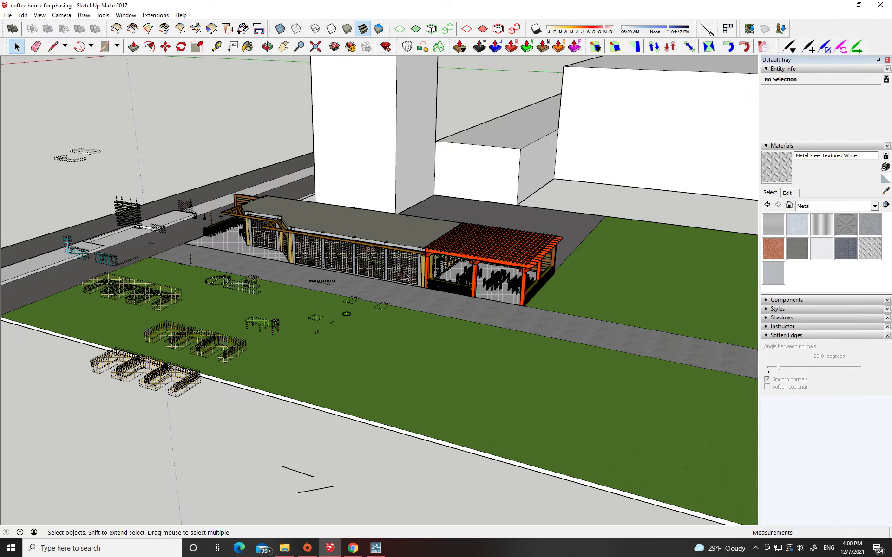
scroll(405, 275, "up", 3)
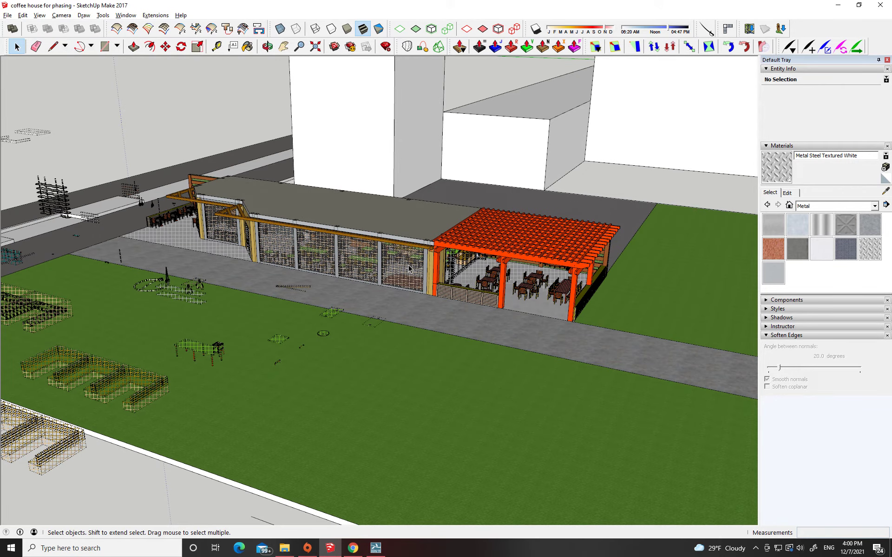
left_click(409, 268)
right_click(407, 256)
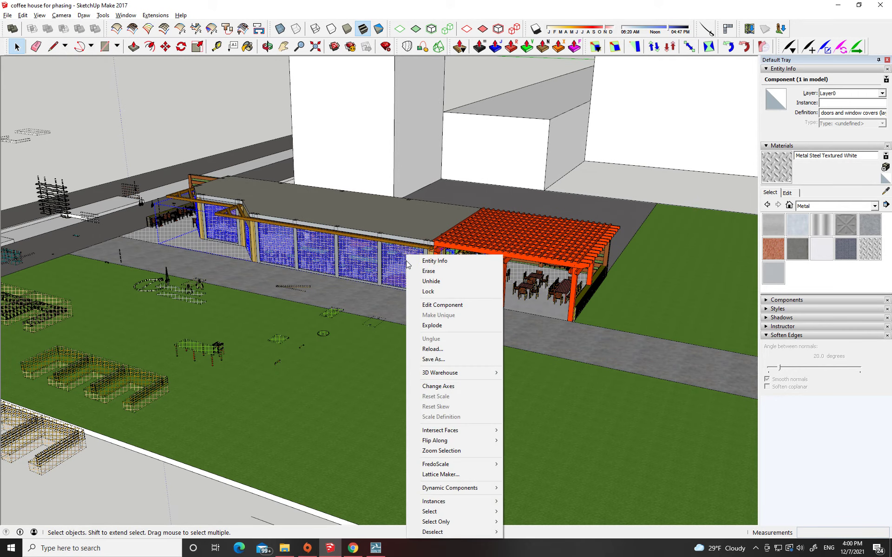
left_click(431, 282)
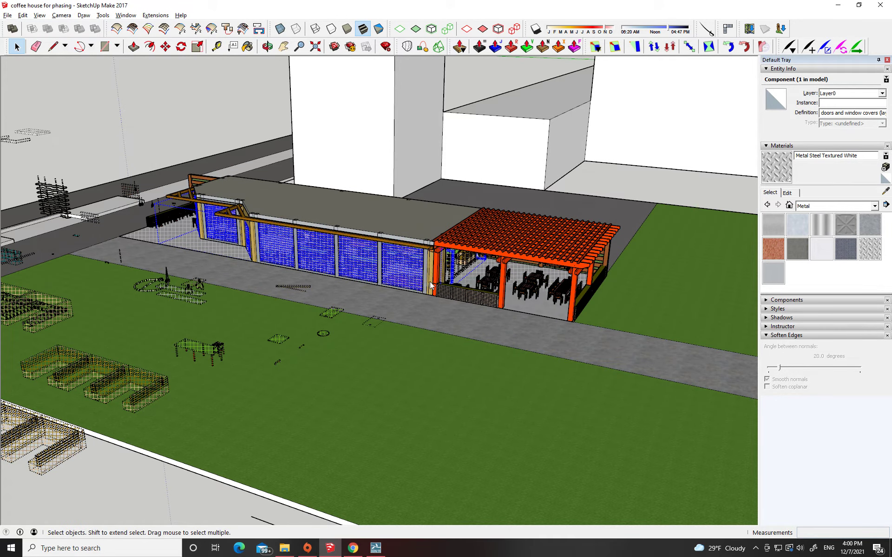
- Turn off the display of hidden geometry and clear the selection
left_click(40, 16)
left_click(65, 49)
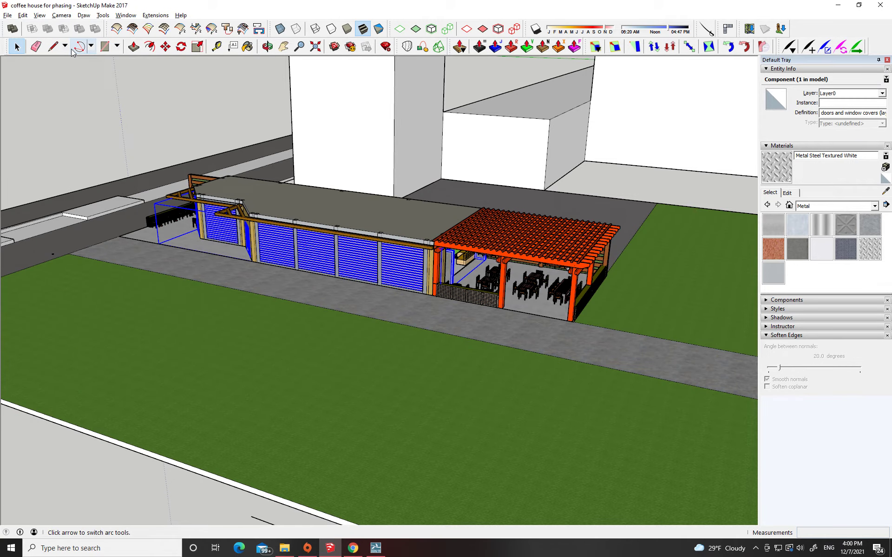
left_click(175, 124)
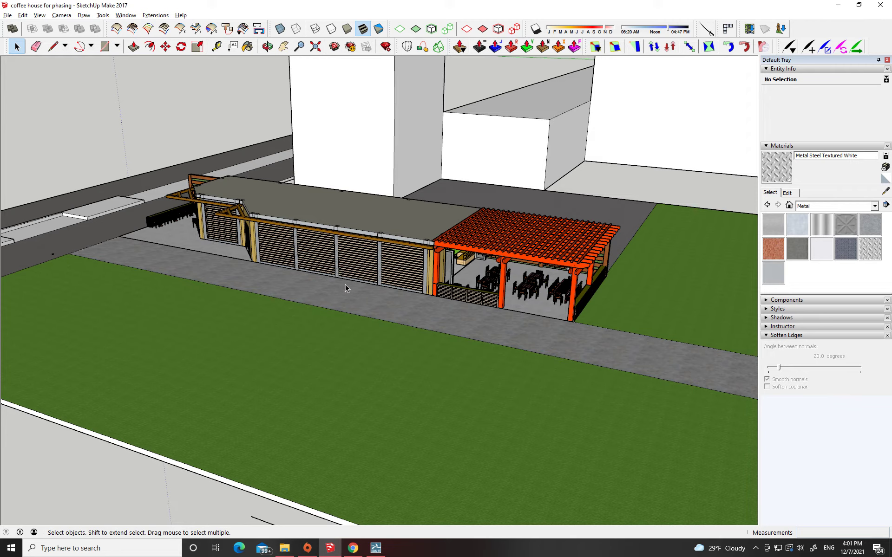
- Draw a rectangle about 25' by 5' on the lawn in front of the building, and undo it
left_click(104, 47)
left_click(244, 389)
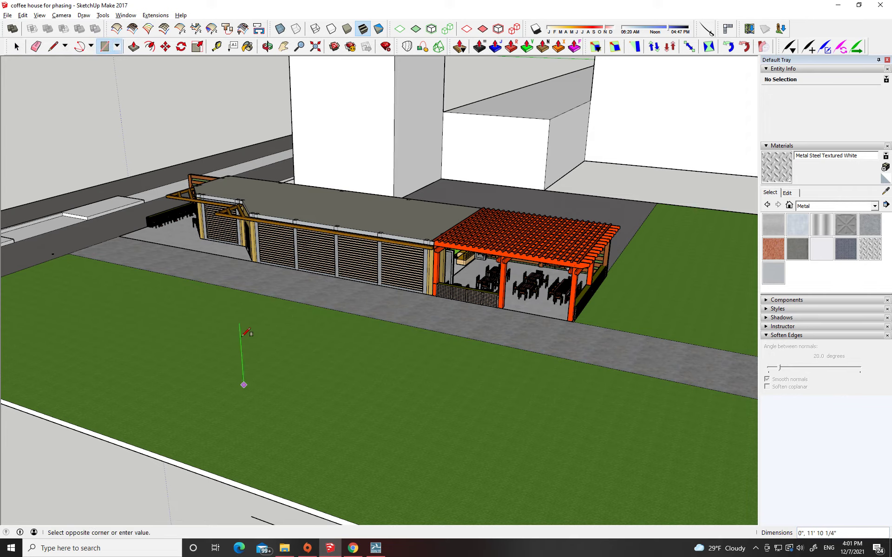
left_click(297, 329)
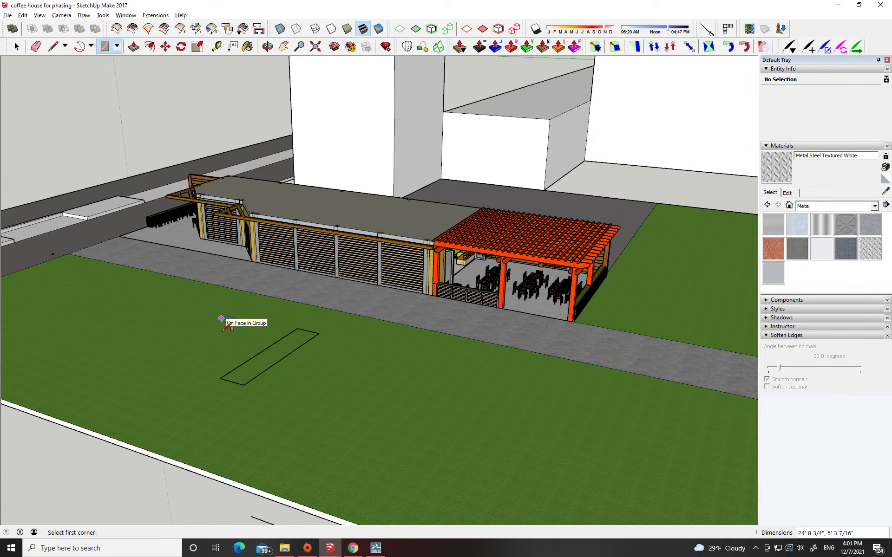
key("ctrl+z")
middle_click_drag(155, 183, 190, 114)
key("space")
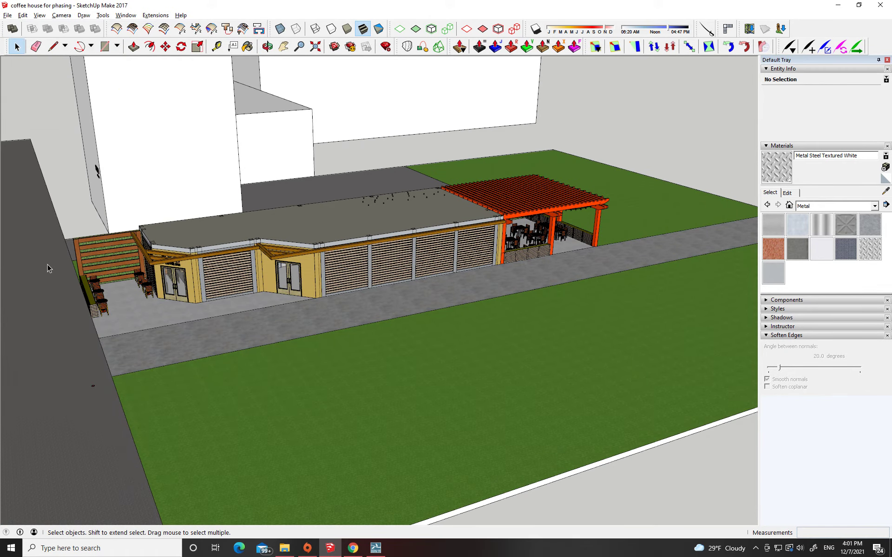
- Select the doors and window covers, exterior walls, and furniture components one after another to check what each contains
scroll(52, 308, "up", 2)
scroll(171, 307, "up", 1)
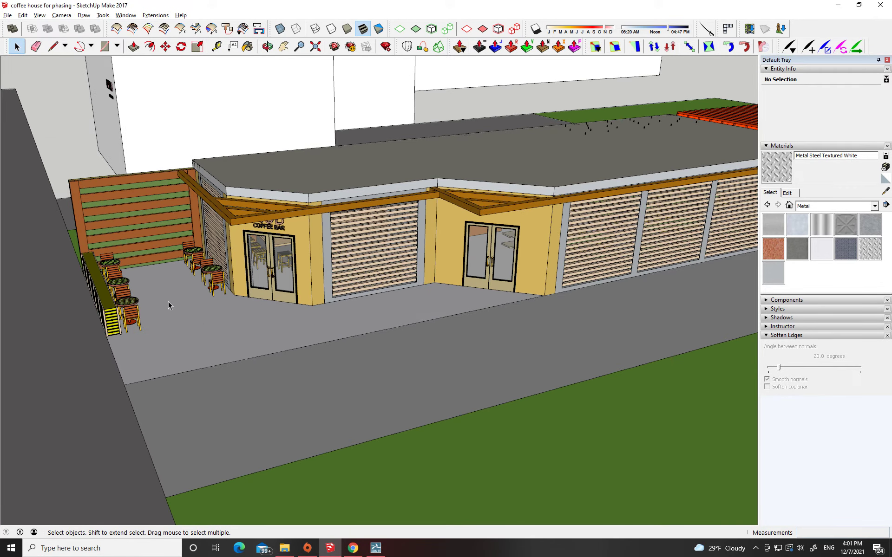
middle_click_drag(236, 299, 266, 303)
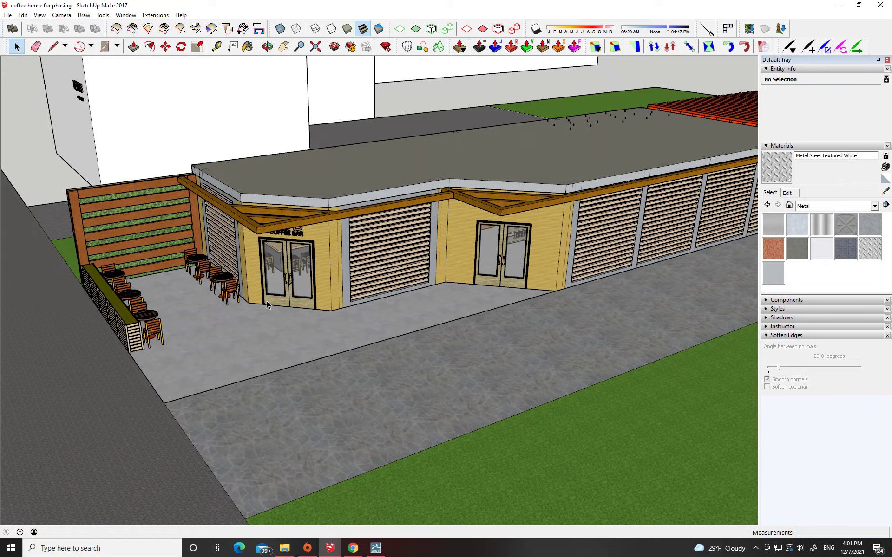
left_click(266, 300)
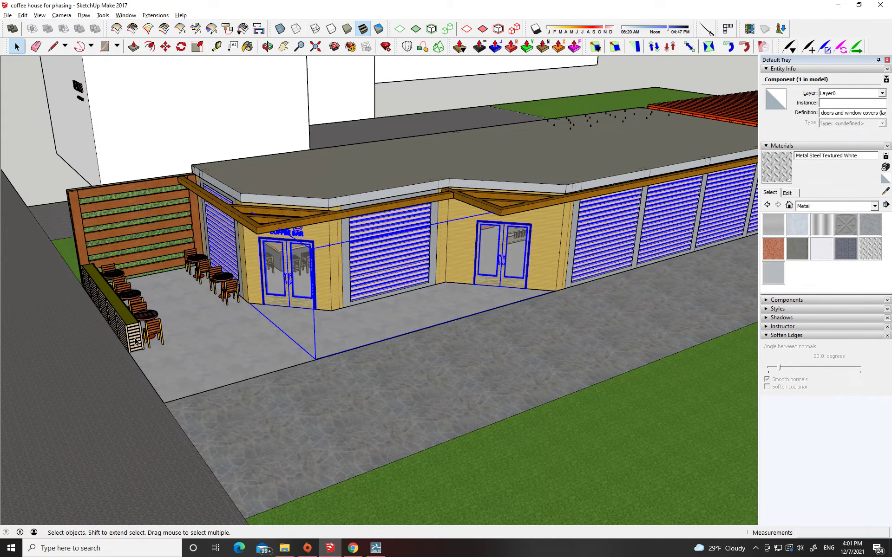
left_click(197, 307)
scroll(195, 309, "down", 2)
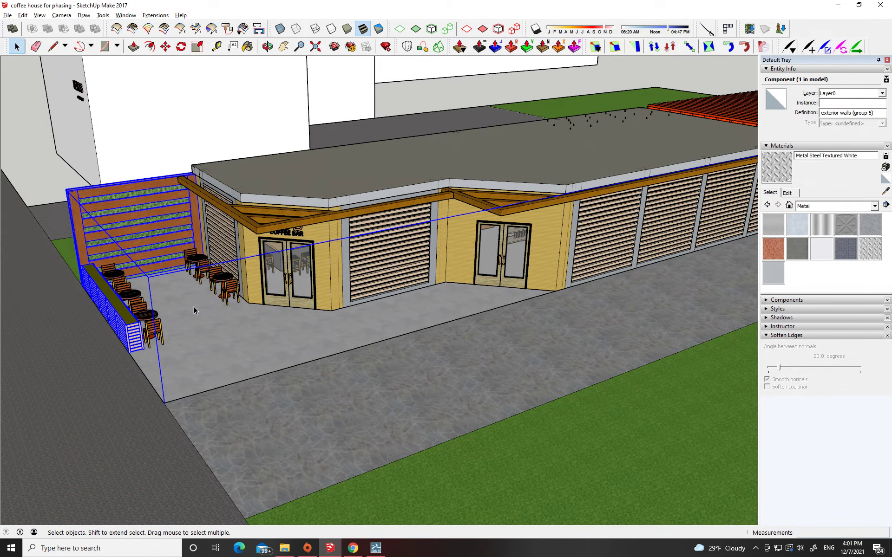
scroll(223, 290, "up", 6)
left_click(220, 279)
scroll(221, 279, "down", 1)
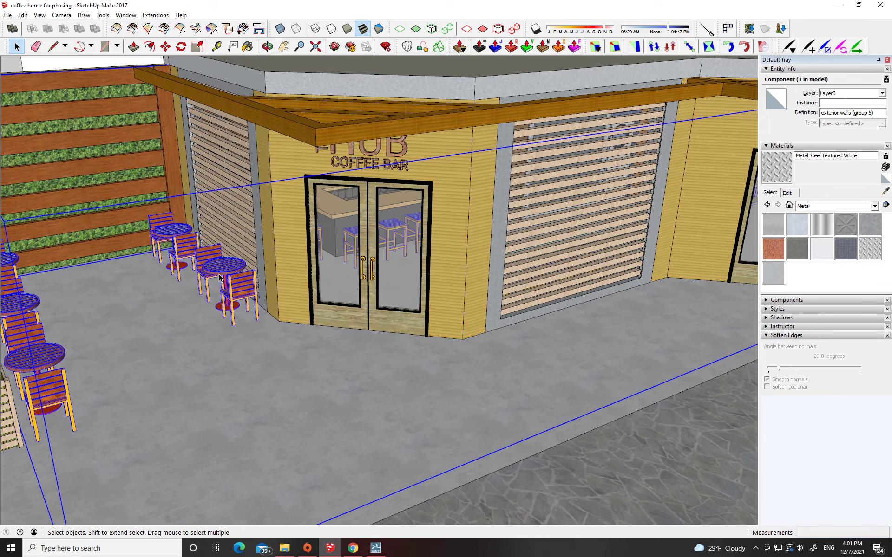
scroll(220, 279, "down", 1)
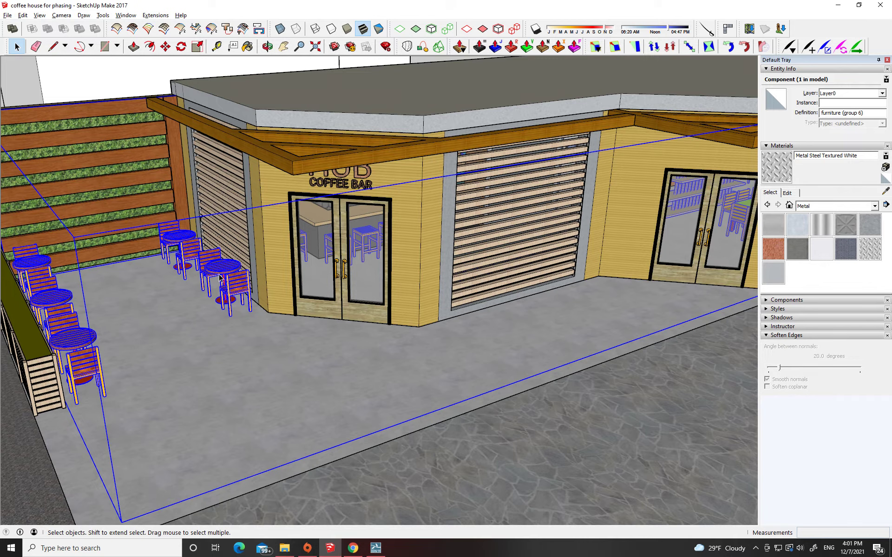
- Open the furniture component and its nested furniture group to reach the patio tables and chairs
double_click(220, 277)
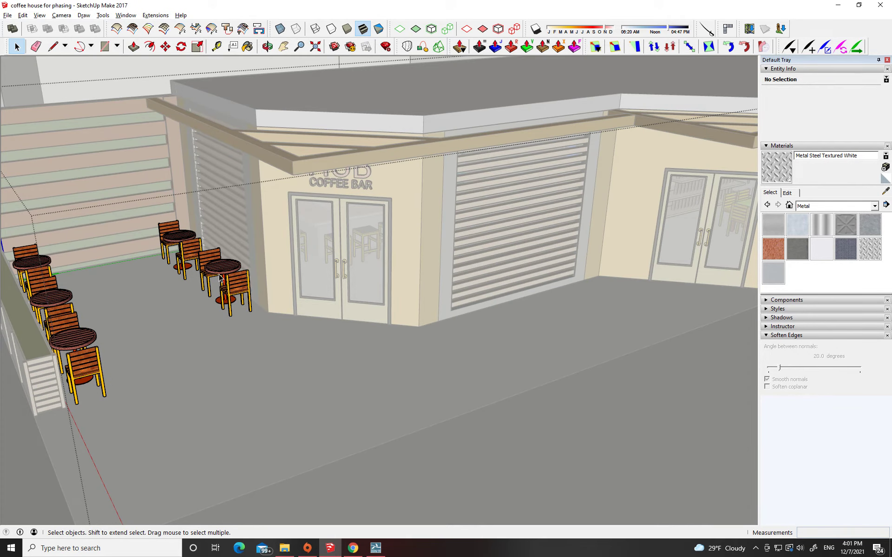
middle_click_drag(267, 280, 285, 320)
scroll(93, 249, "up", 5)
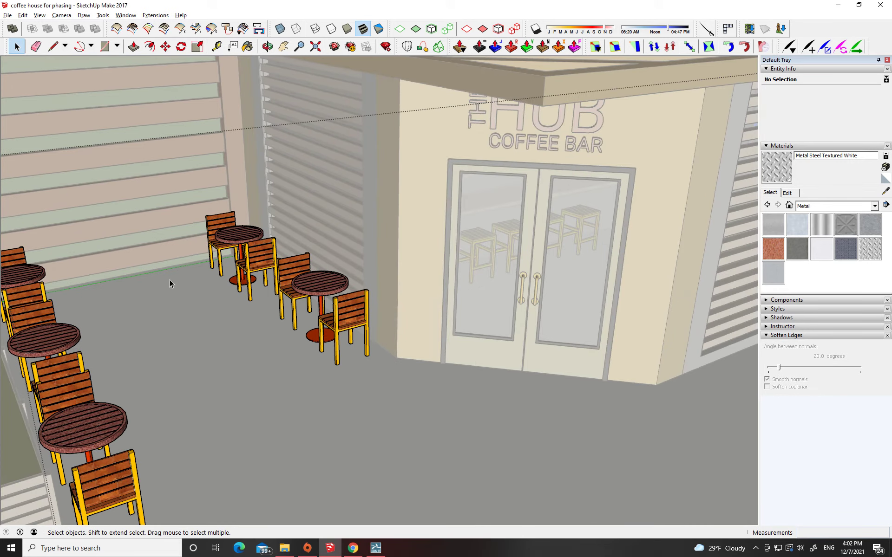
left_click(307, 296)
left_click(307, 296)
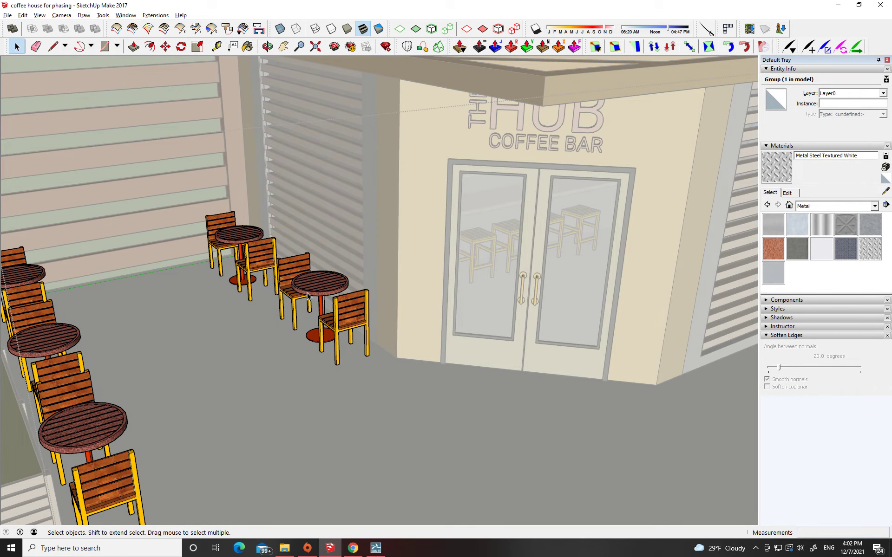
left_click(322, 302)
scroll(322, 302, "down", 1)
double_click(322, 302)
scroll(322, 302, "up", 2)
- Select the round patio table nearest the entrance and each of its two chairs in turn to check their grouping
left_click(322, 302)
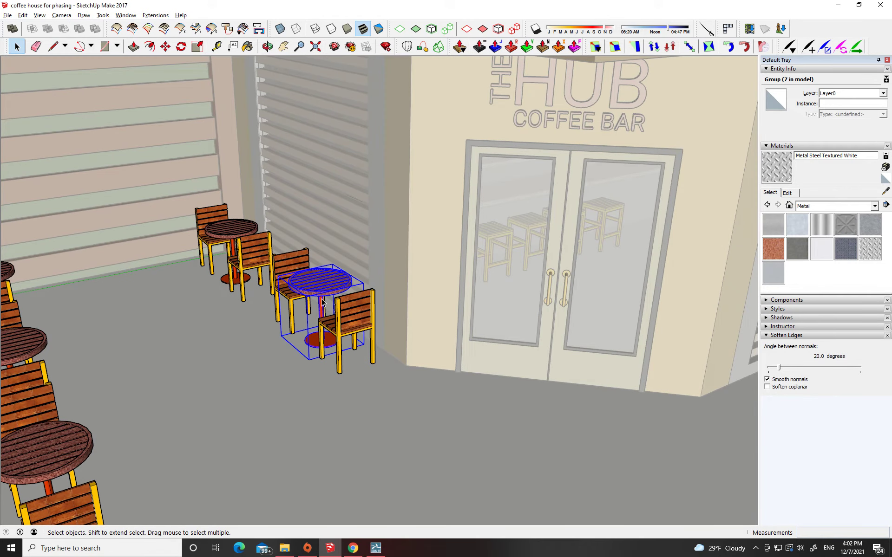
left_click(340, 324)
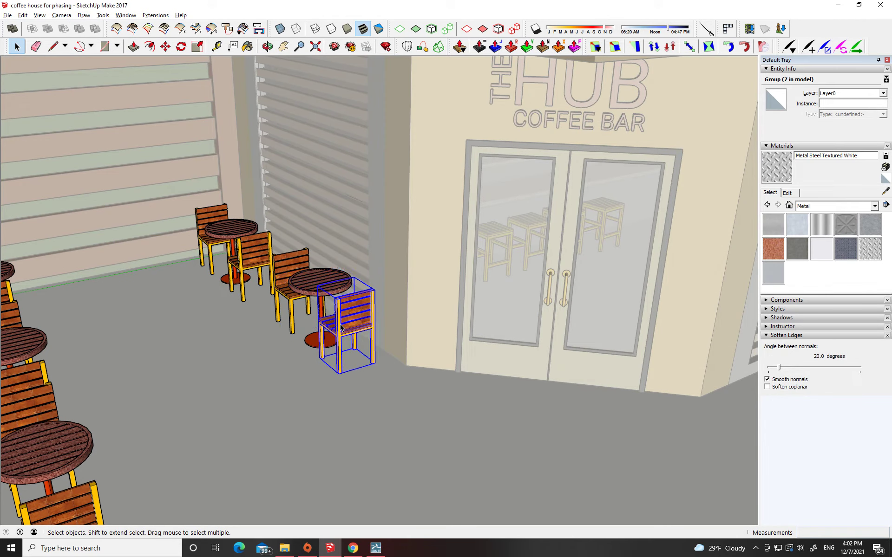
left_click(287, 288)
left_click(287, 292)
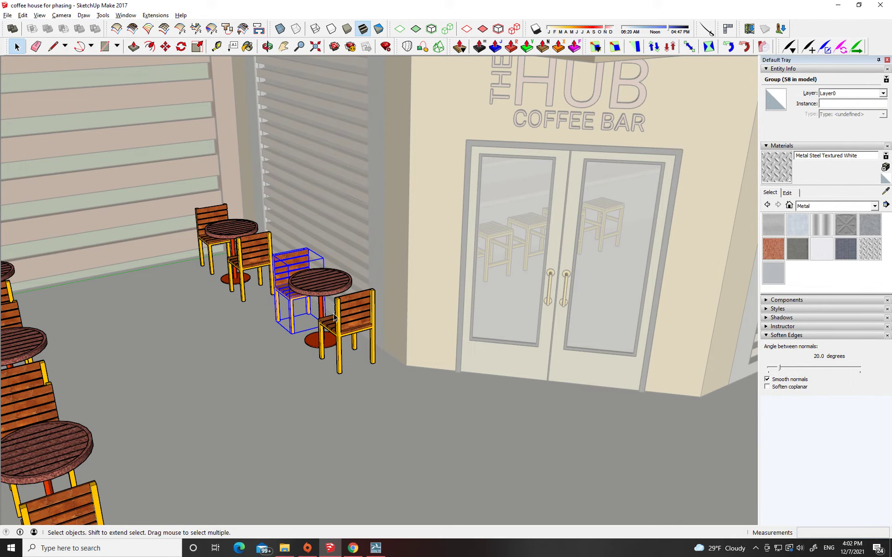
- Open the group of the round table nearest the entrance and select its rim surface and tabletop slat faces
scroll(325, 301, "up", 1)
left_click(325, 301)
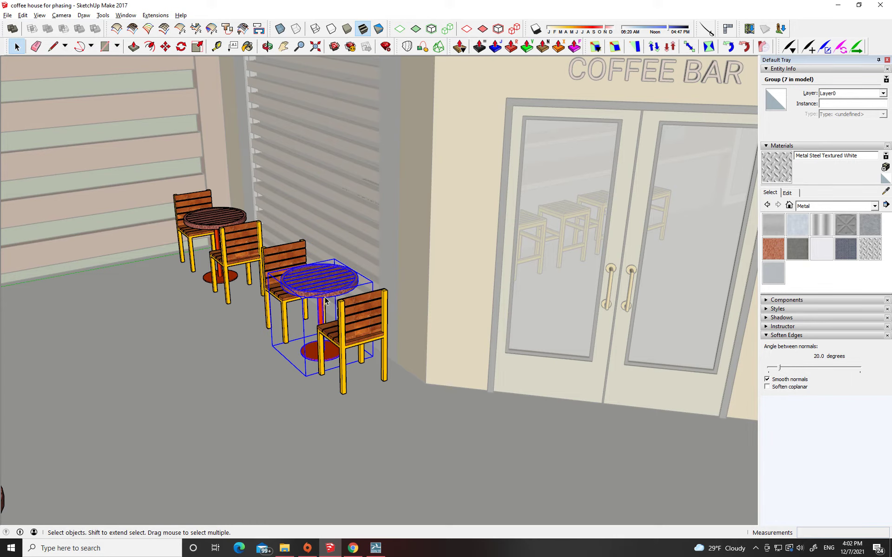
double_click(325, 301)
scroll(324, 297, "up", 3)
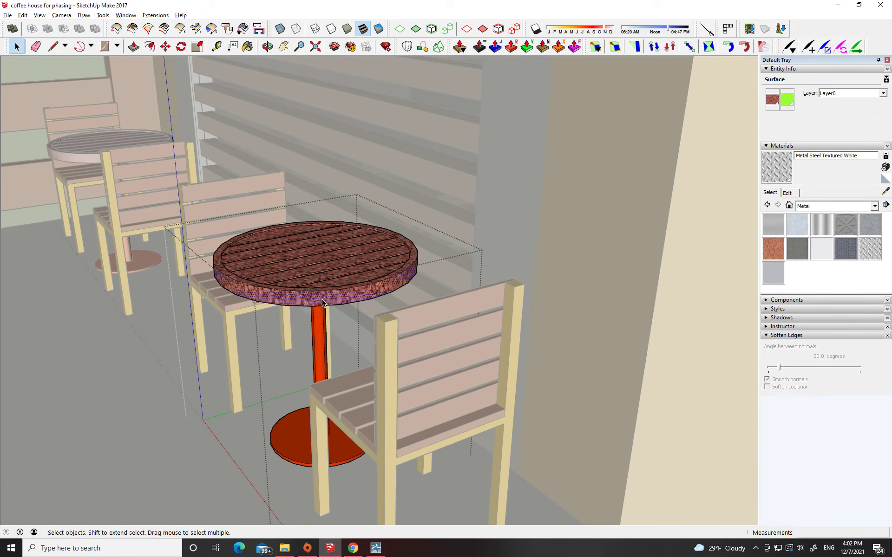
left_click(325, 284)
left_click(309, 269)
left_click(301, 276)
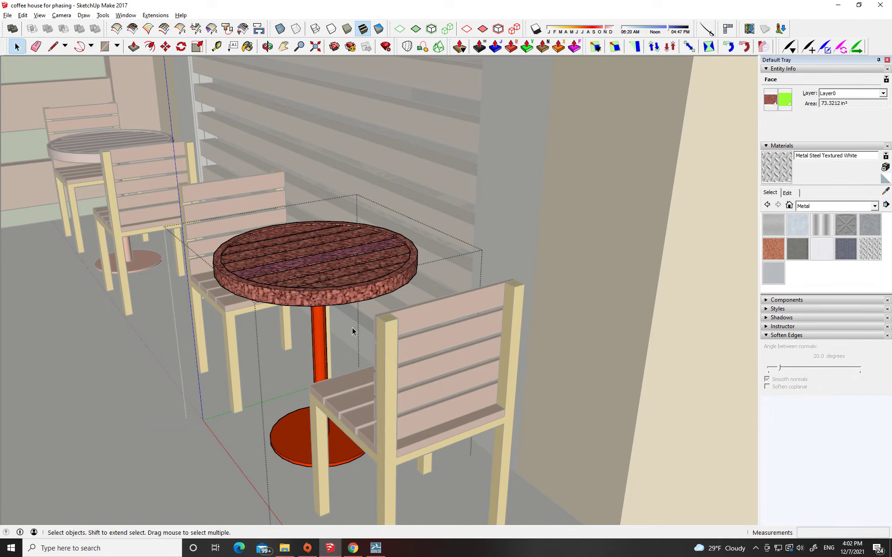
- Close the table group and select the chair beside the entrance doors
scroll(285, 301, "down", 3)
scroll(286, 301, "down", 8)
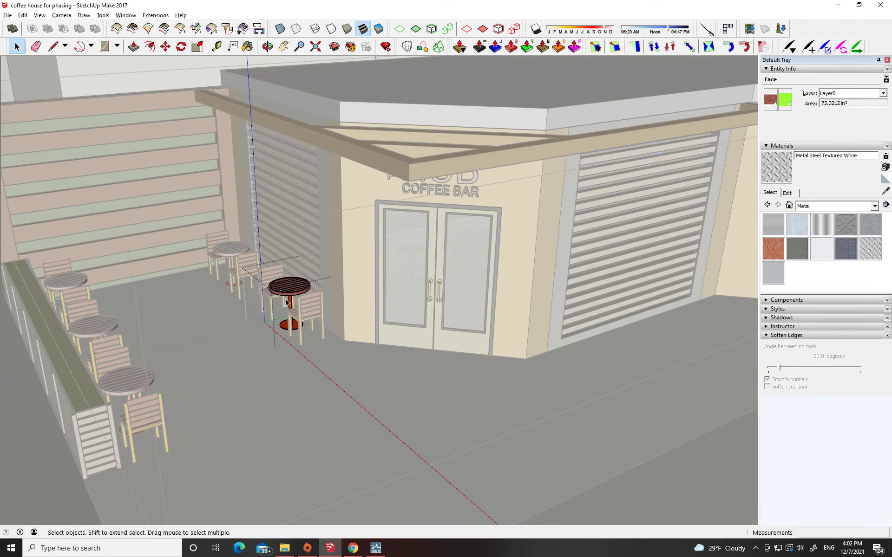
scroll(298, 306, "up", 1)
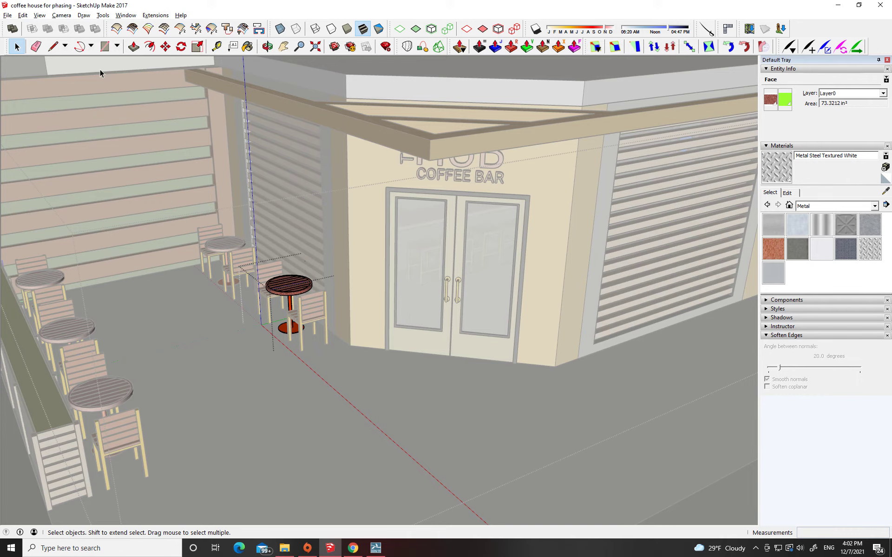
key("Escape")
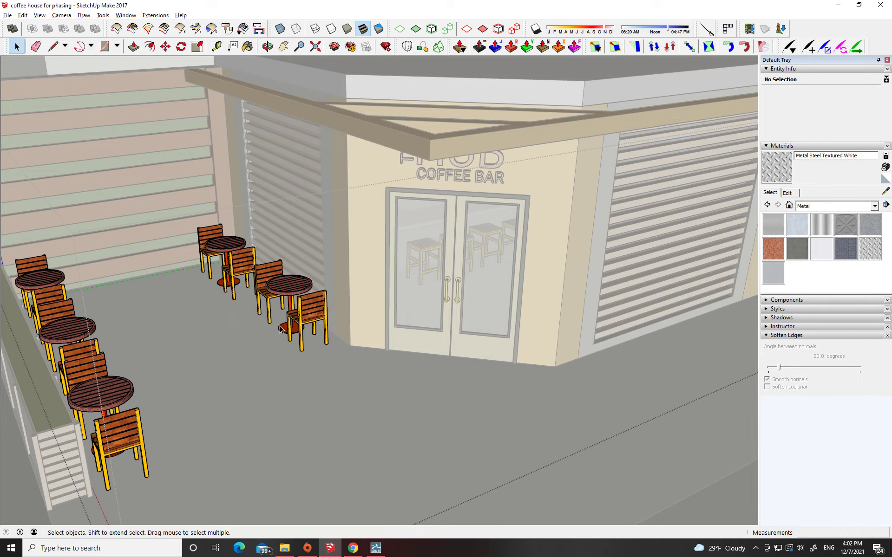
left_click(300, 298)
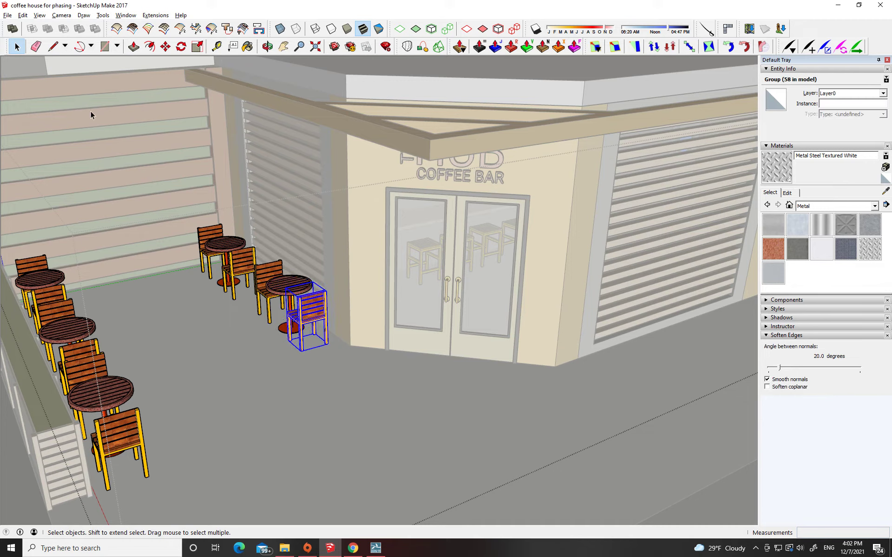
- Clear the chair selection and leave the furniture component
double_click(93, 70)
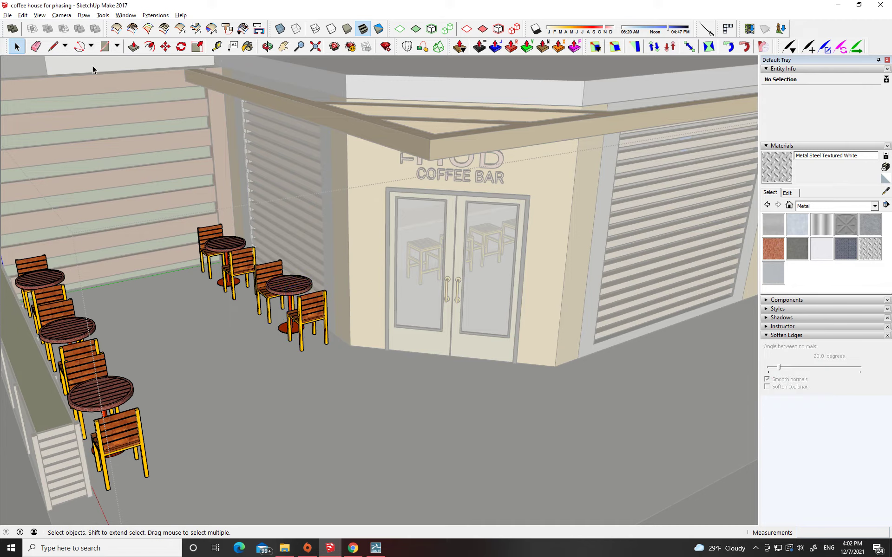
scroll(152, 176, "down", 3)
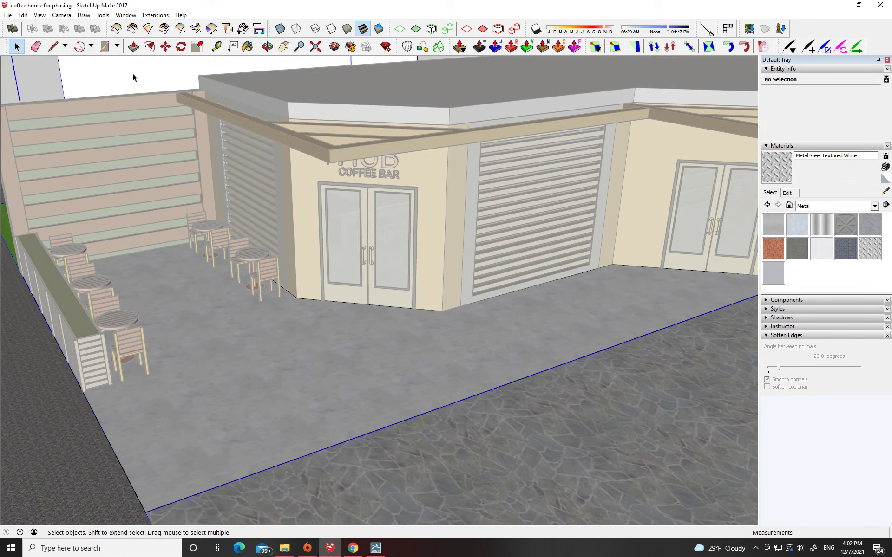
middle_click_drag(133, 74, 146, 90)
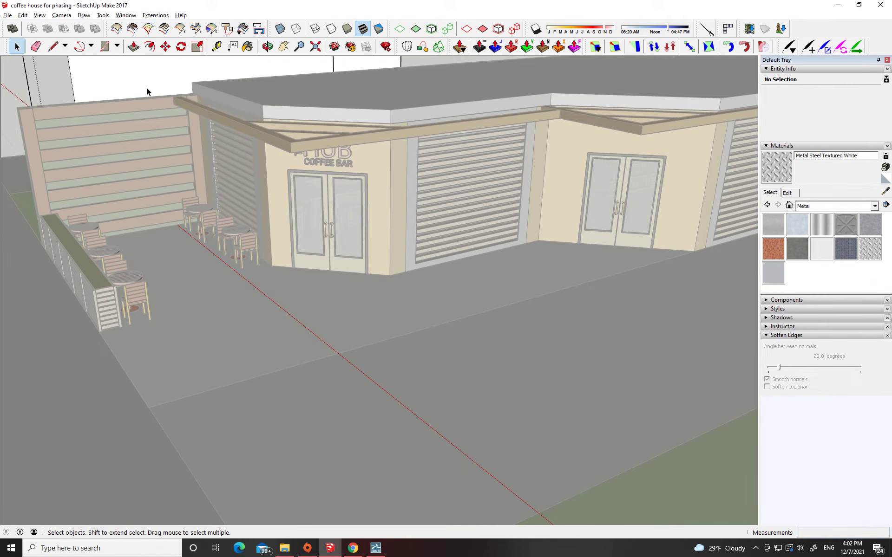
- Select the front face of the tall white building, clear the selection and leave the open component
left_click(142, 77)
scroll(159, 118, "down", 2)
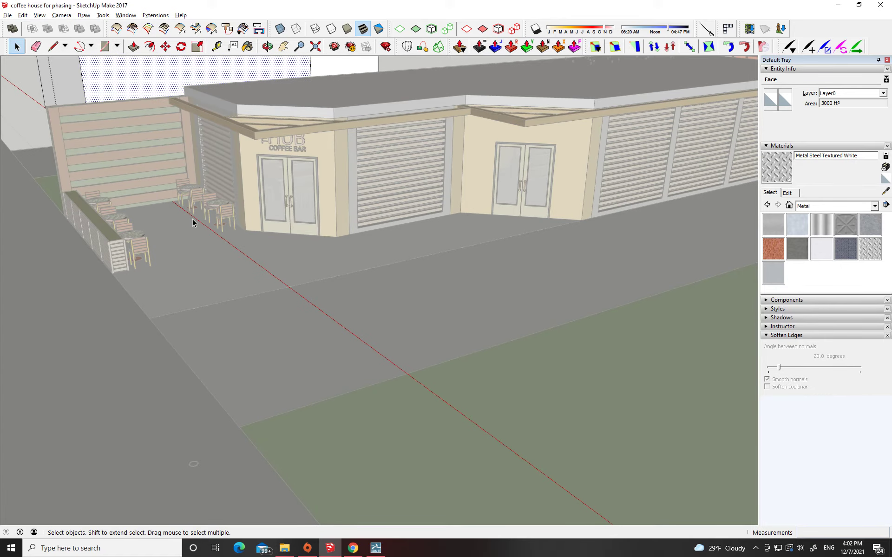
scroll(193, 223, "down", 6)
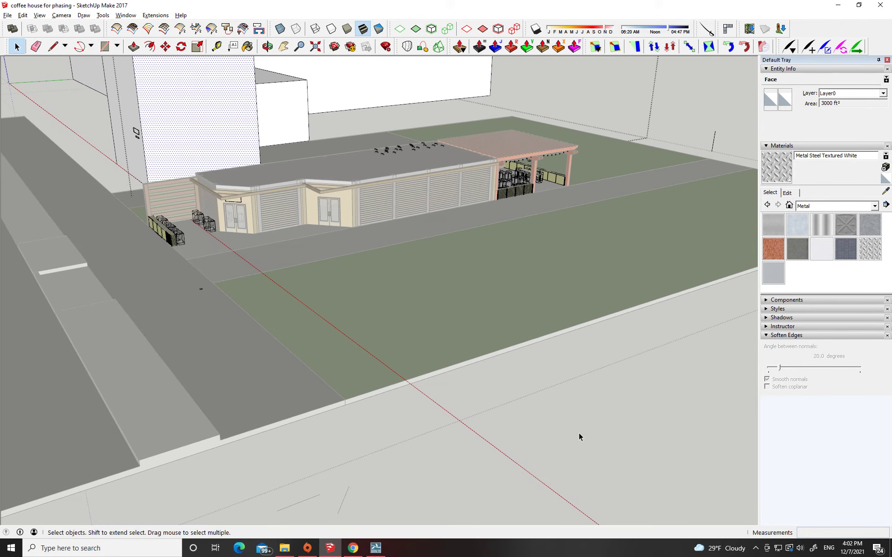
left_click(606, 429)
- Select the coffee house's wall component to check its extent, and clear the selection
middle_click_drag(359, 132, 451, 194)
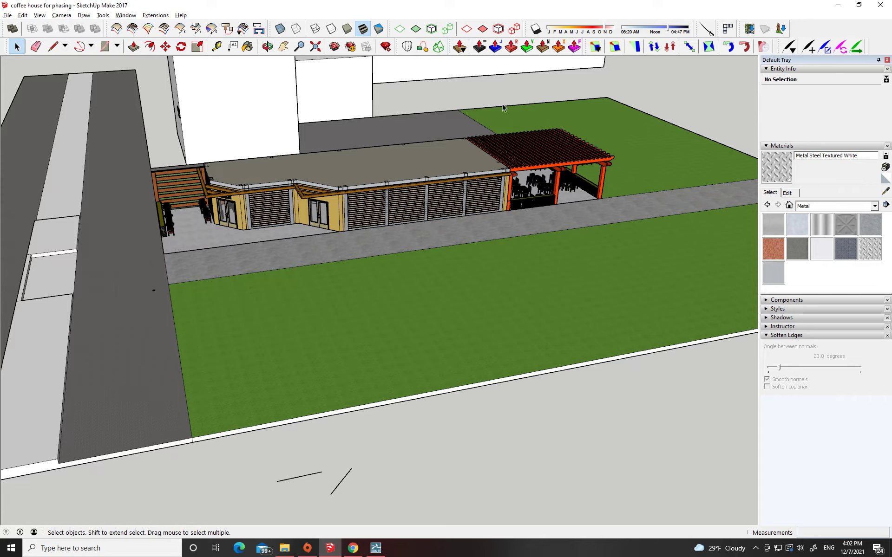
scroll(393, 216, "up", 2)
left_click(393, 216)
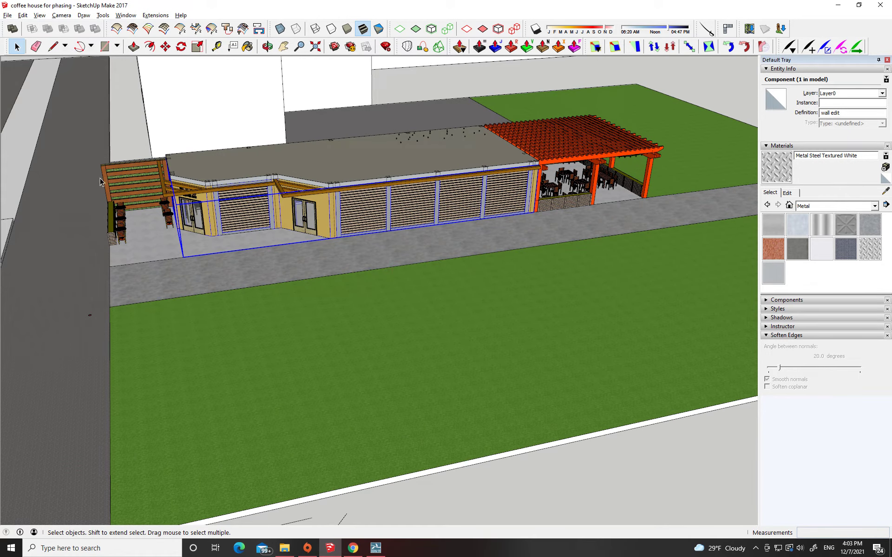
scroll(290, 224, "down", 2)
left_click(498, 475)
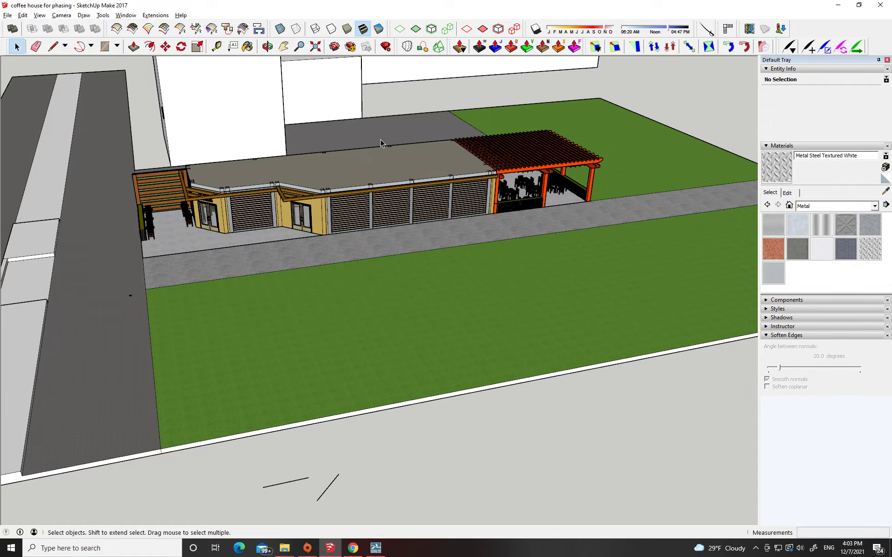
- Select the furniture component by the entrance to see which pieces it contains, and clear the selection
scroll(57, 121, "up", 4)
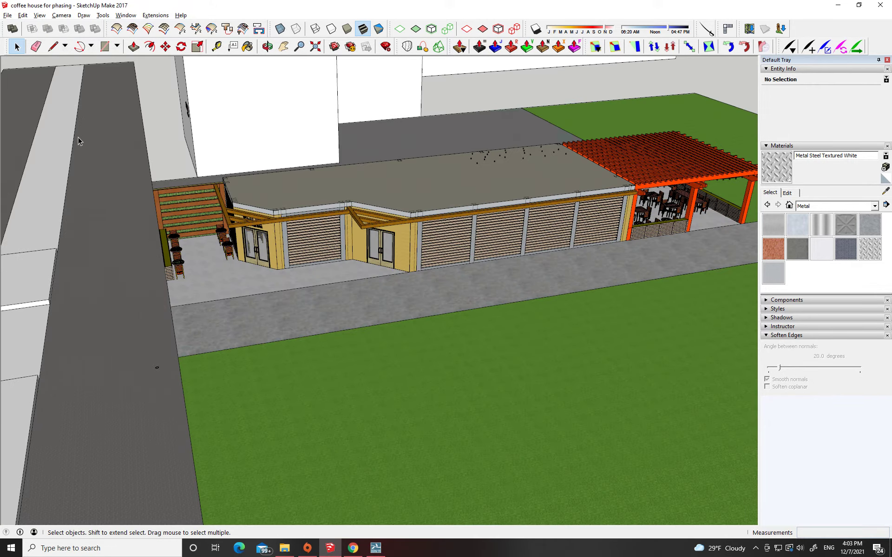
scroll(284, 302, "up", 4)
scroll(285, 302, "down", 3)
left_click(285, 301)
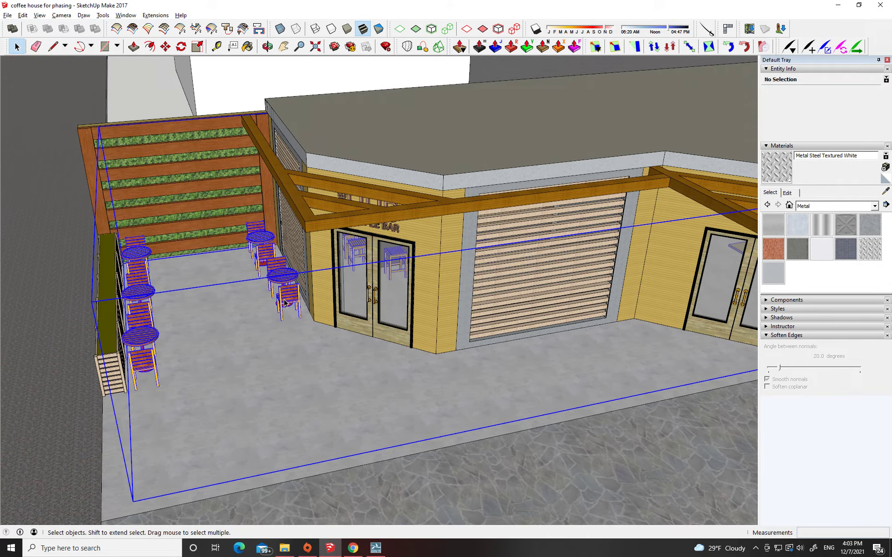
scroll(350, 298, "up", 3)
scroll(350, 298, "down", 6)
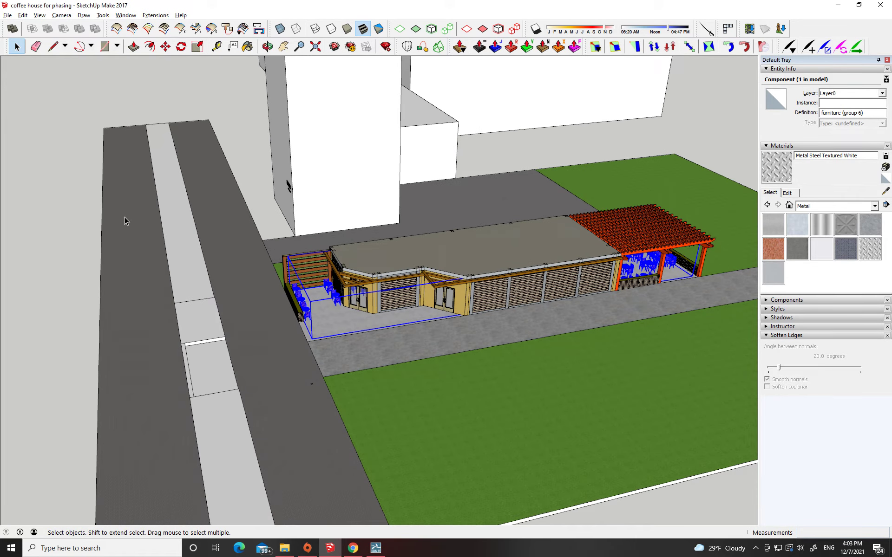
left_click(91, 203)
- Try deleting the coffee house's wall component, and undo the deletion
scroll(566, 293, "up", 3)
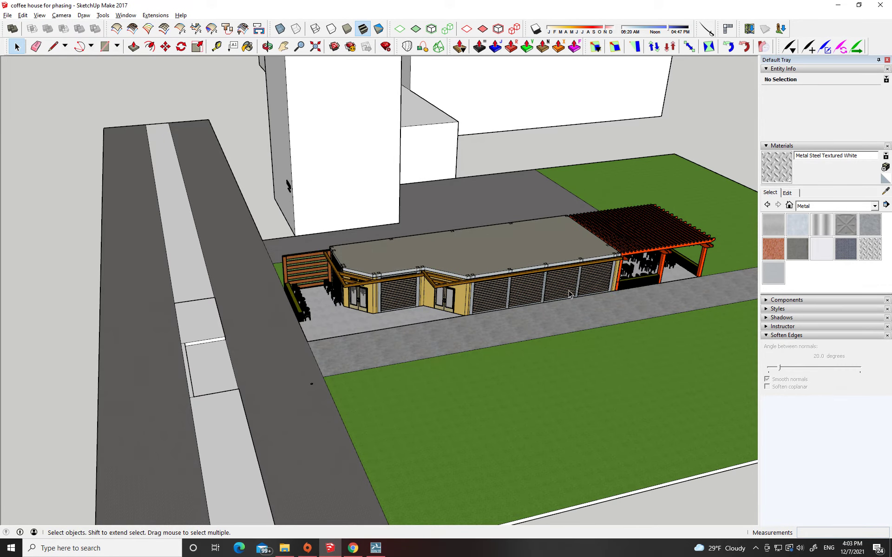
scroll(418, 321, "up", 1)
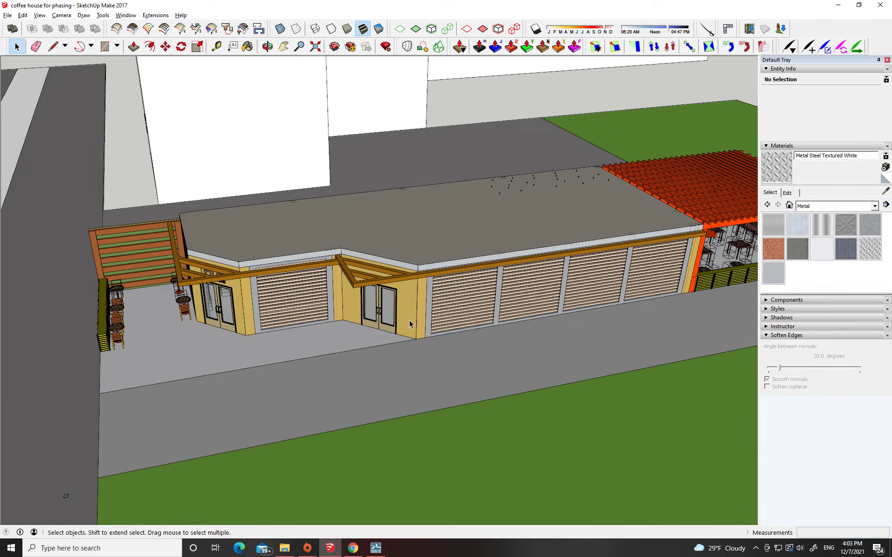
left_click(409, 323)
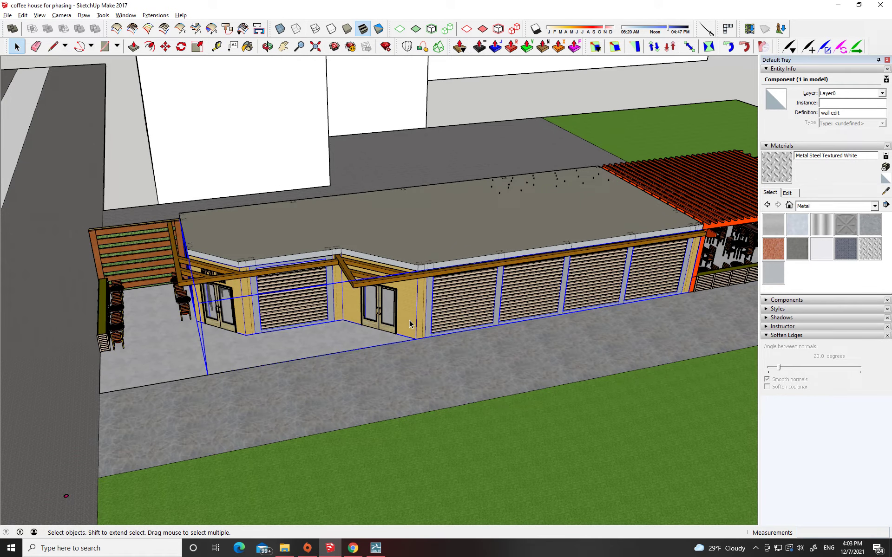
key("Delete")
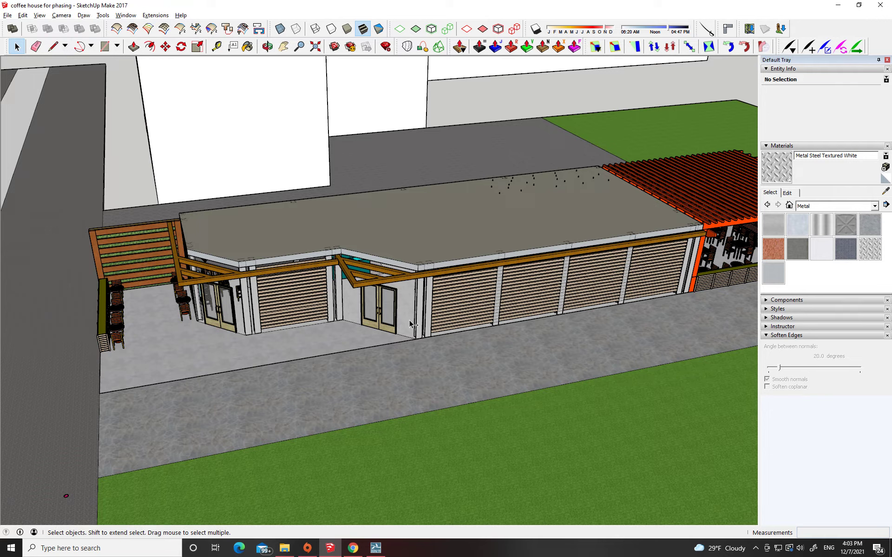
key("ctrl+z")
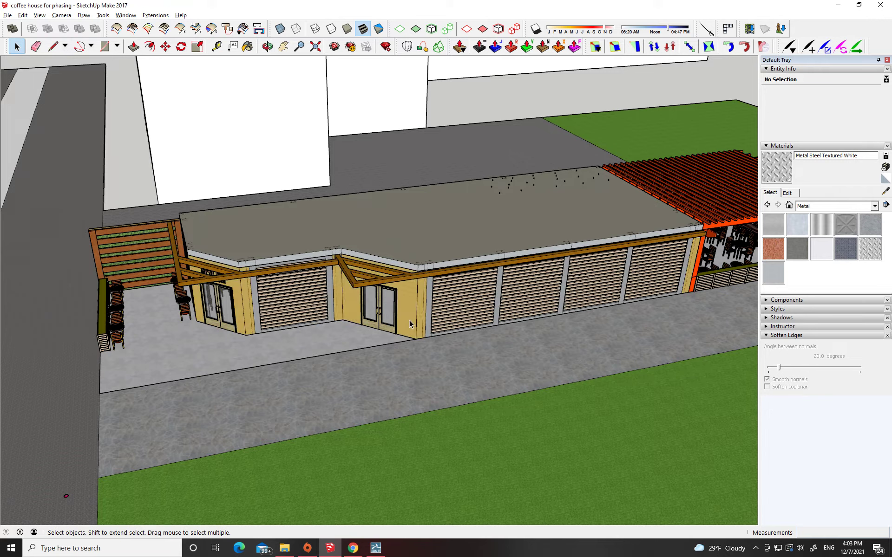
- Select the doors and window covers component and the roof component in turn to check their grouping
left_click(458, 315)
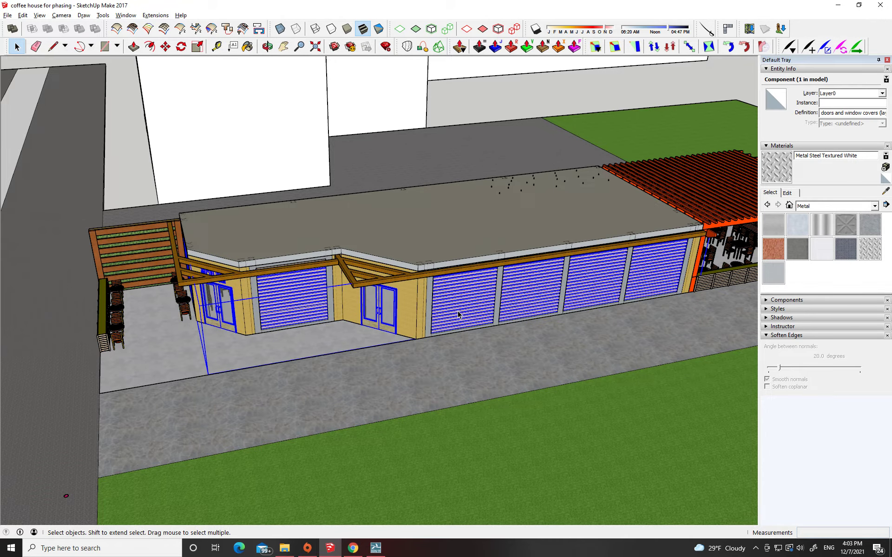
left_click(425, 239)
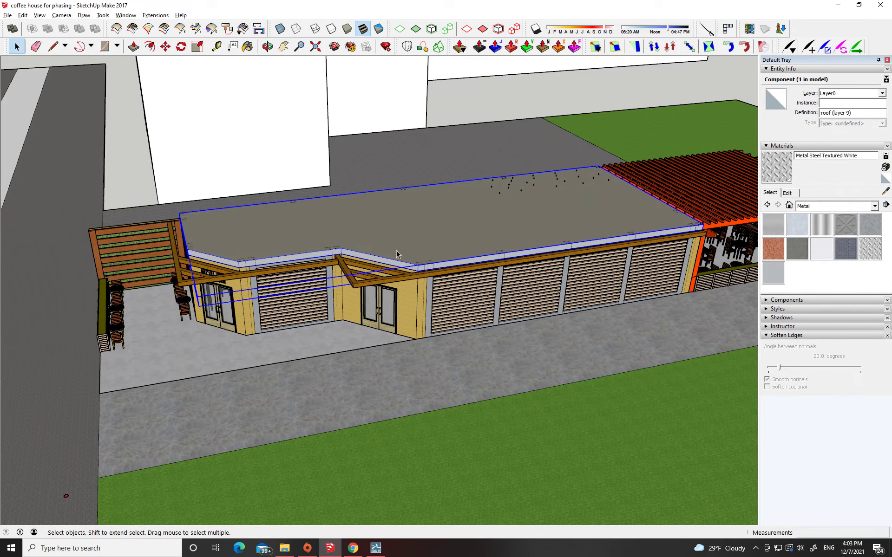
- Select the pergola's posts, support beams and upper timbers in turn to check how its wood layers are separated
scroll(323, 286, "down", 3)
middle_click_drag(601, 221, 334, 208)
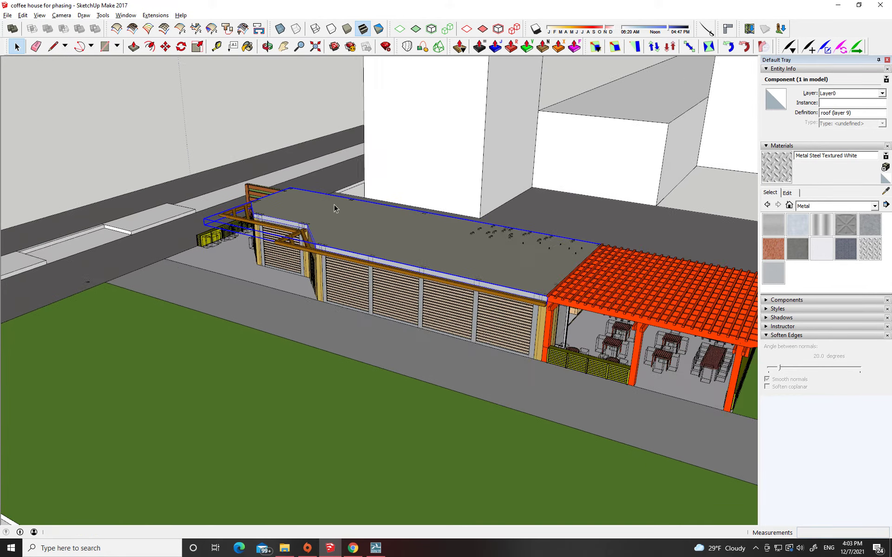
scroll(335, 208, "down", 2)
scroll(594, 310, "up", 5)
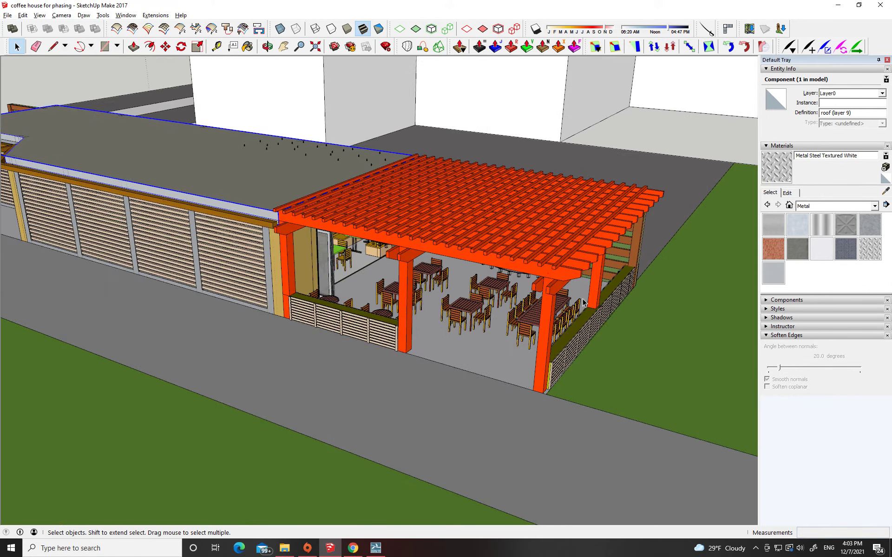
scroll(585, 313, "up", 2)
scroll(459, 223, "up", 1)
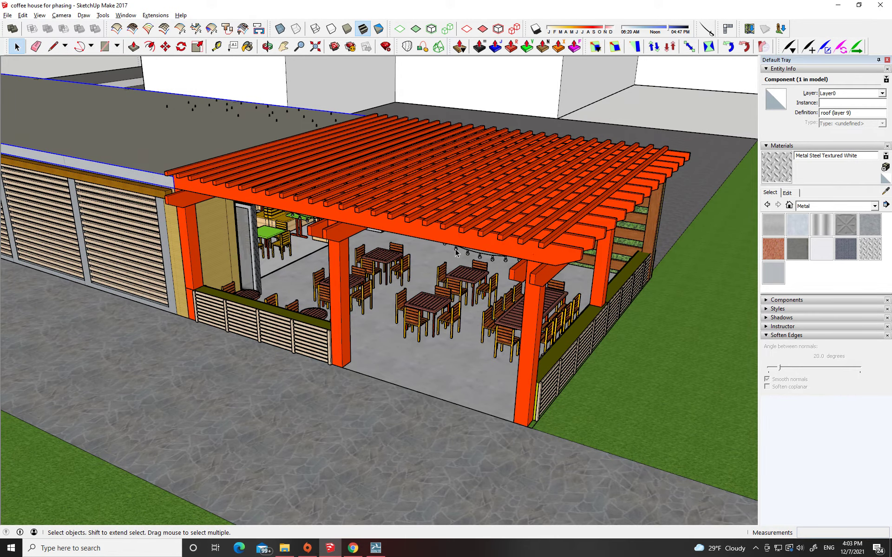
left_click(541, 320)
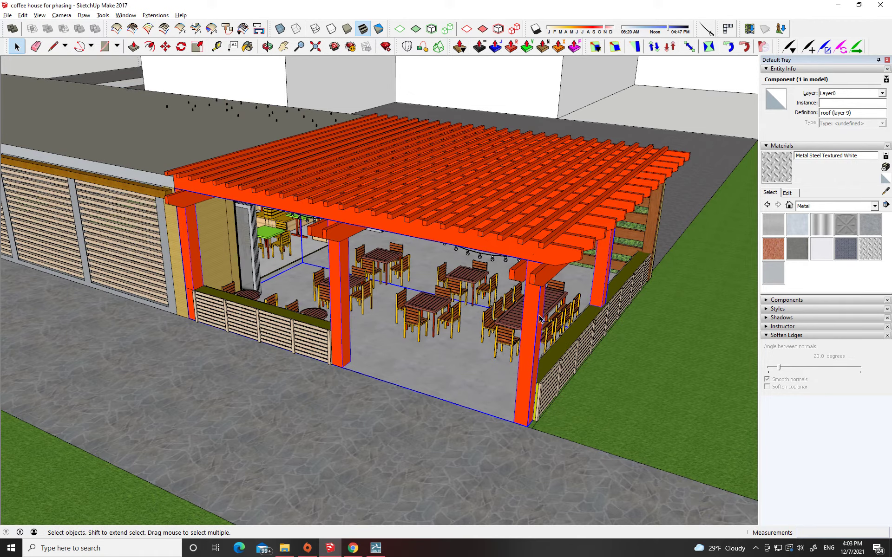
middle_click_drag(551, 300, 636, 302)
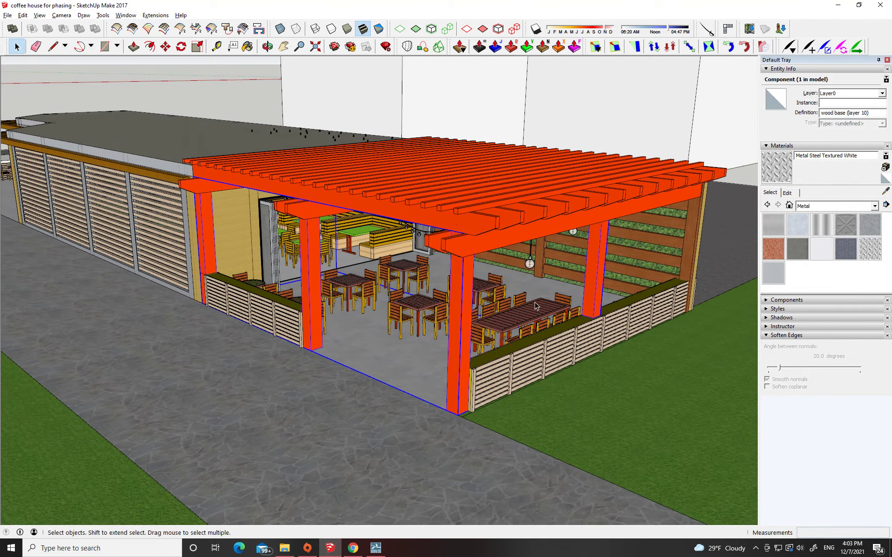
left_click(481, 256)
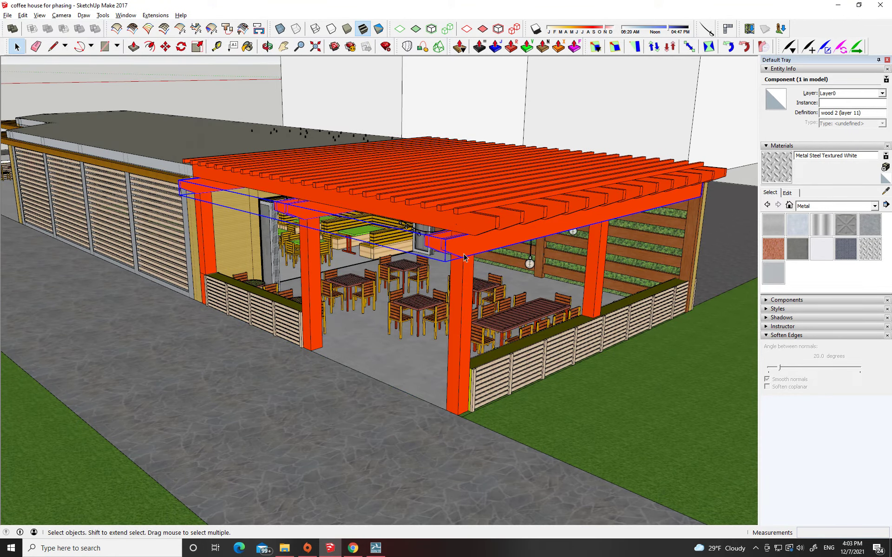
left_click(476, 219)
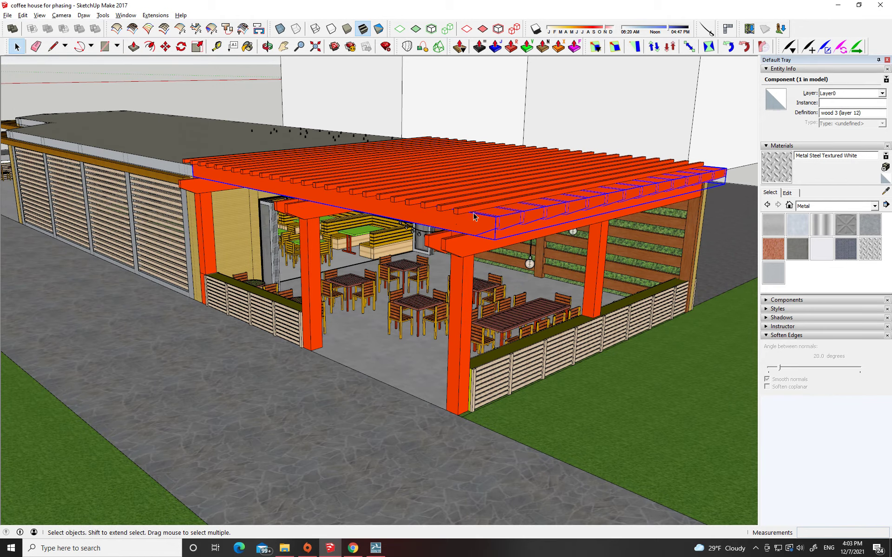
left_click(461, 284)
left_click(464, 254)
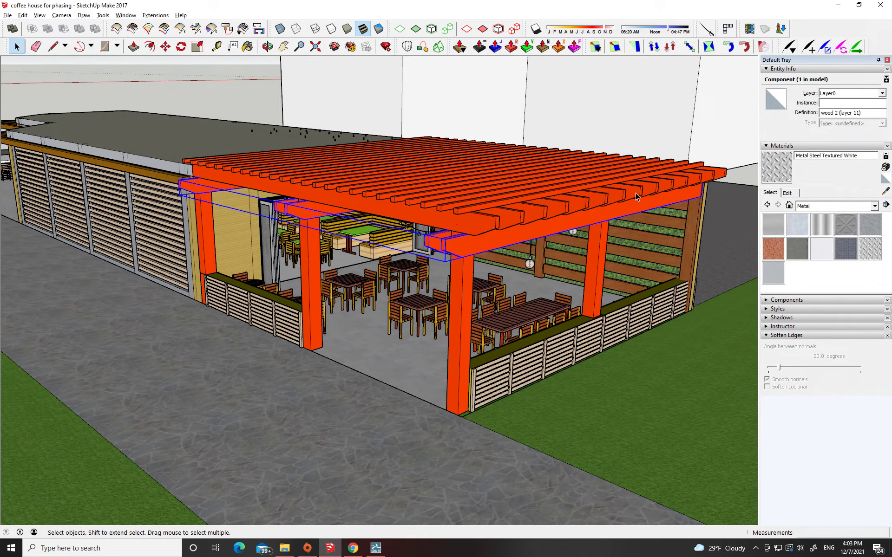
- Explode the furniture component that holds the patio tables and chairs, and clear the selection
scroll(144, 184, "down", 10)
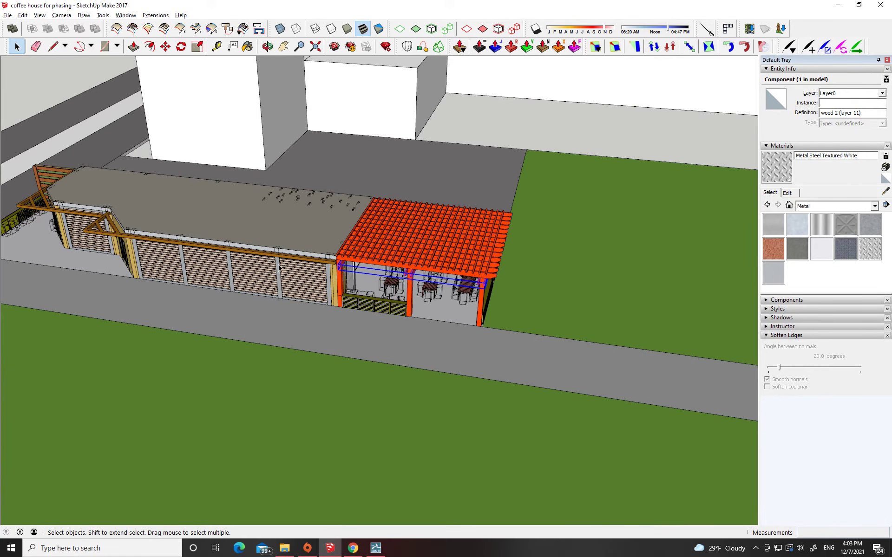
middle_click_drag(278, 268, 175, 291)
scroll(172, 291, "up", 3)
middle_click_drag(162, 326, 131, 334)
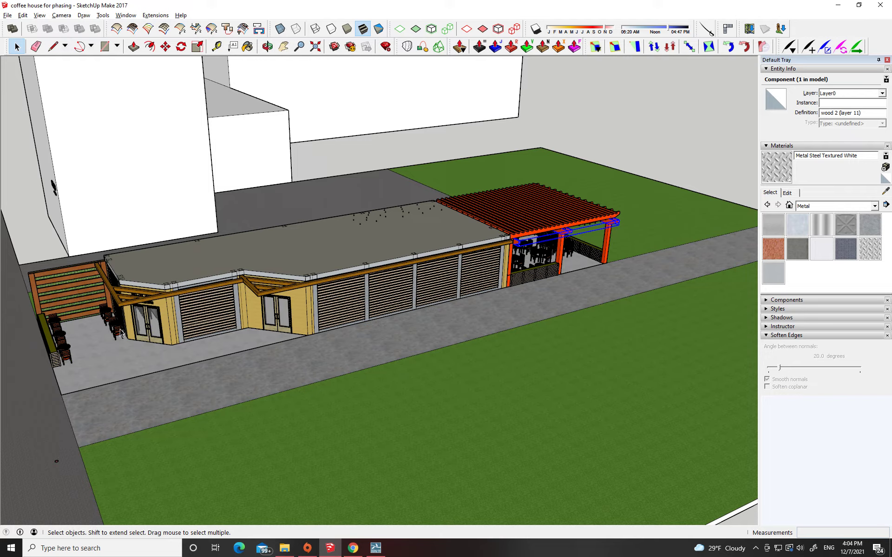
scroll(61, 333, "up", 3)
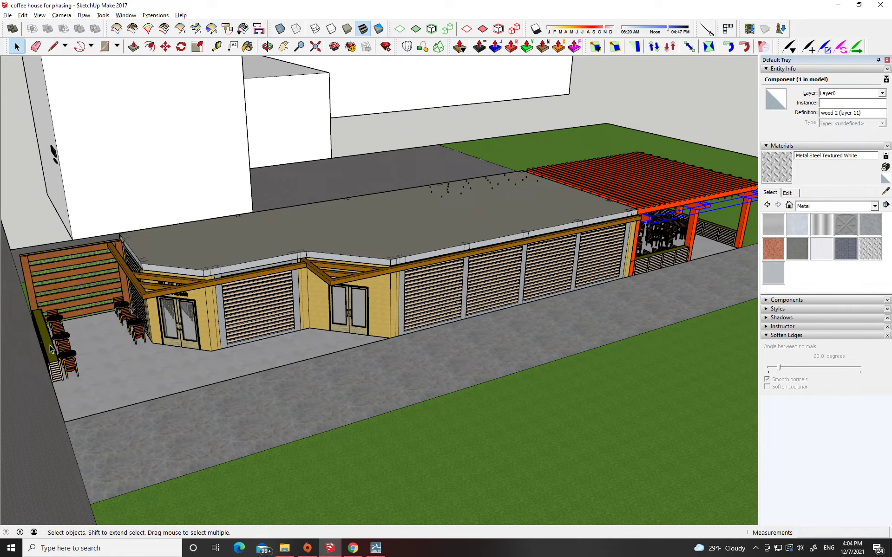
mouse_move(194, 296)
middle_mouse_down()
mouse_move(278, 275)
mouse_move(181, 291)
middle_mouse_up()
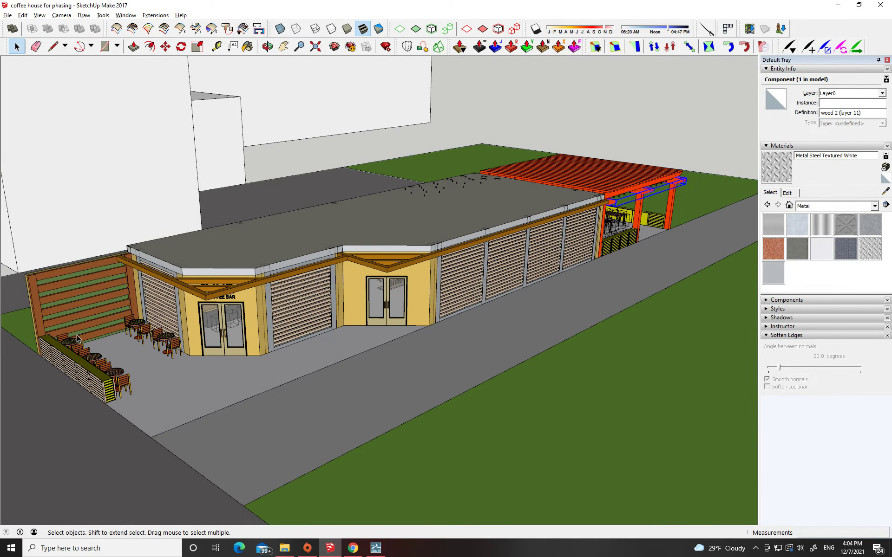
scroll(125, 355, "up", 5)
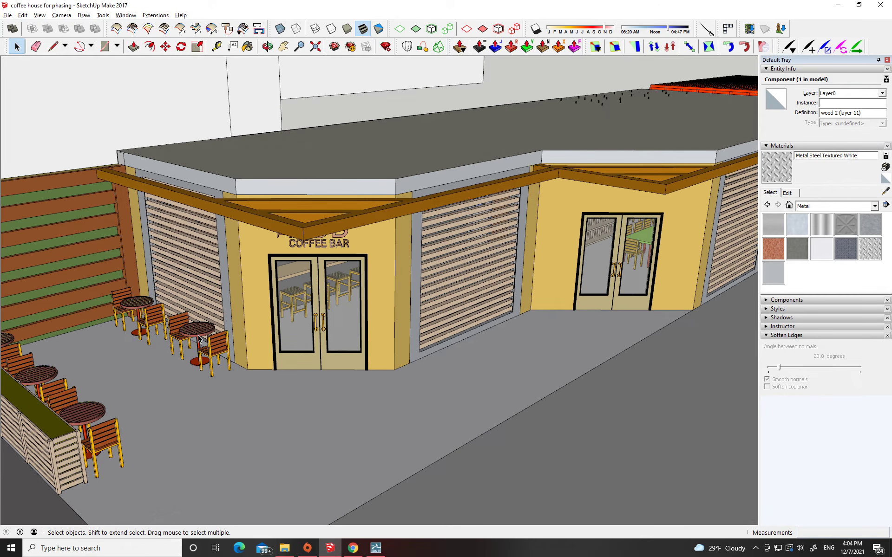
right_click(196, 331)
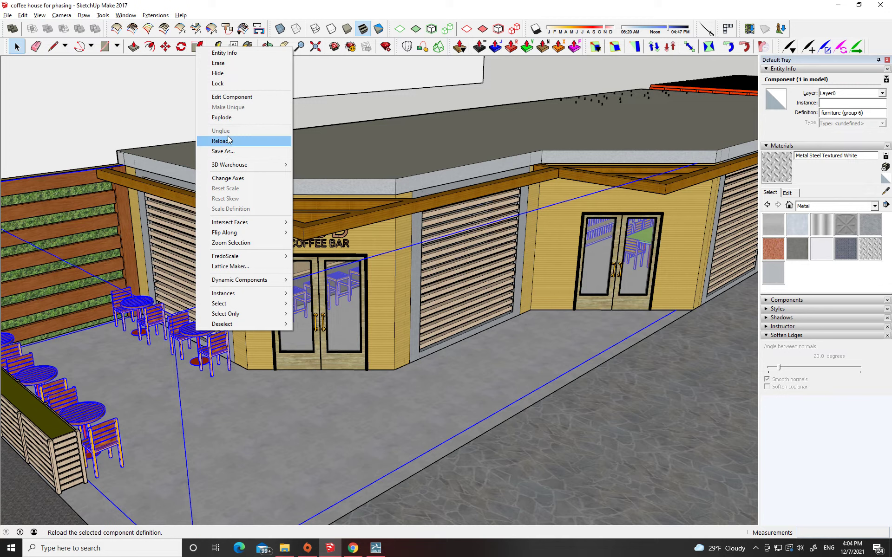
left_click(238, 120)
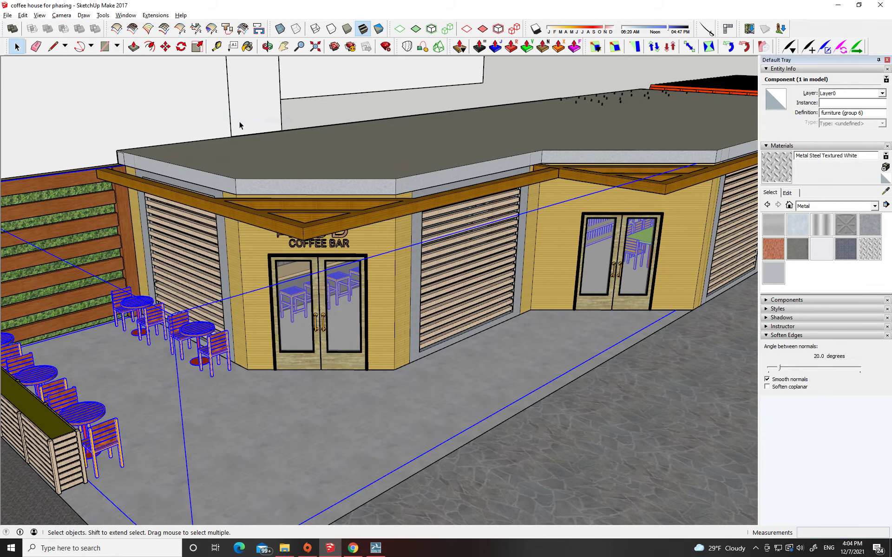
left_click(539, 91)
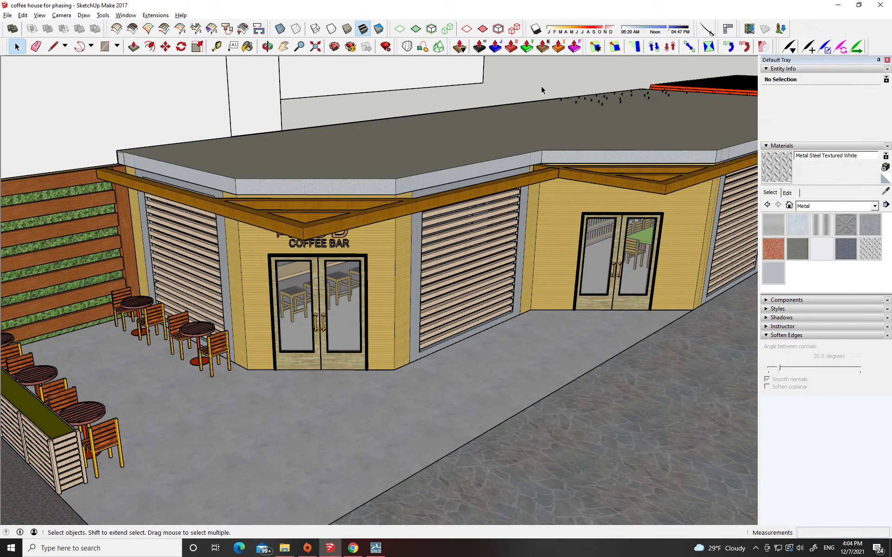
- Try exploding the nested furniture group that holds the patio tables, and undo the explosion
left_click(198, 341)
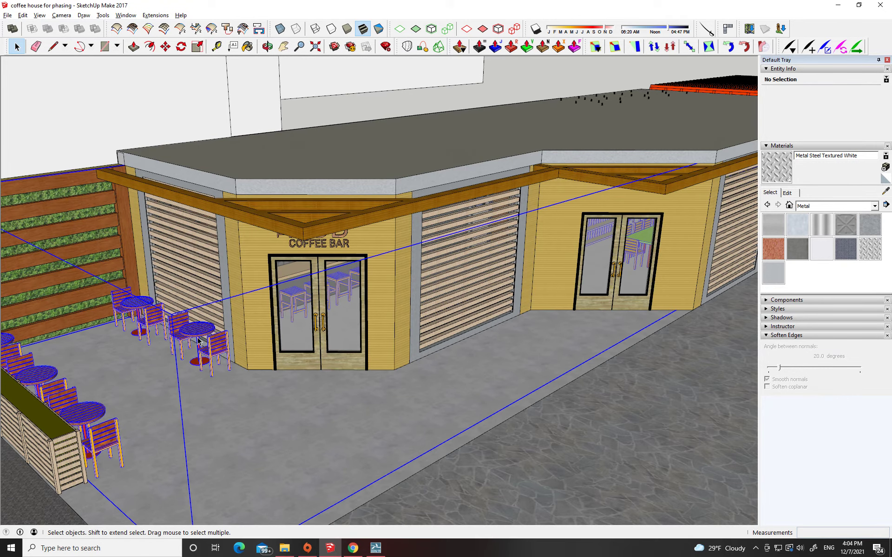
right_click(196, 333)
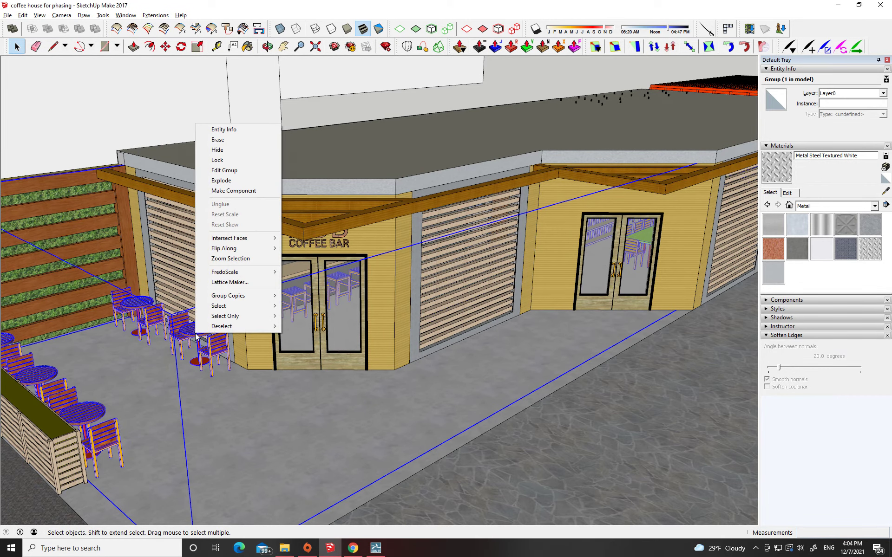
left_click(243, 184)
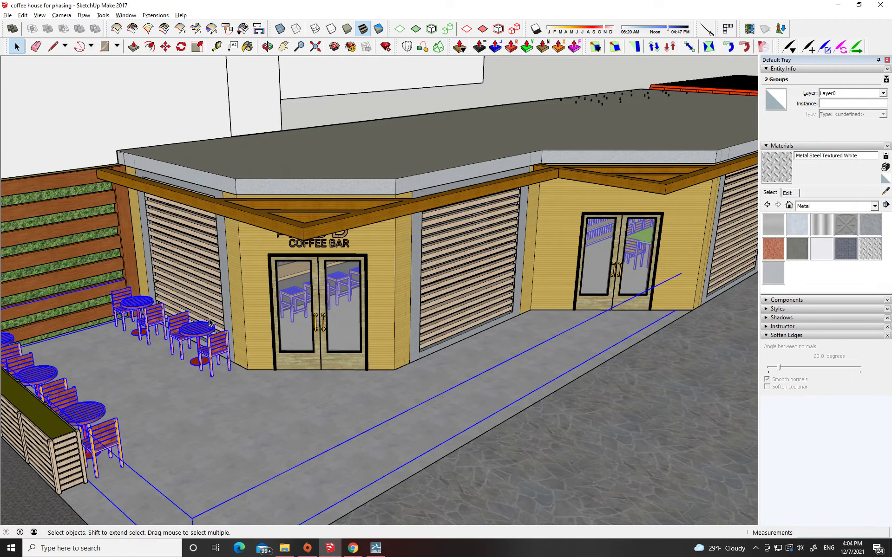
key("ctrl+z")
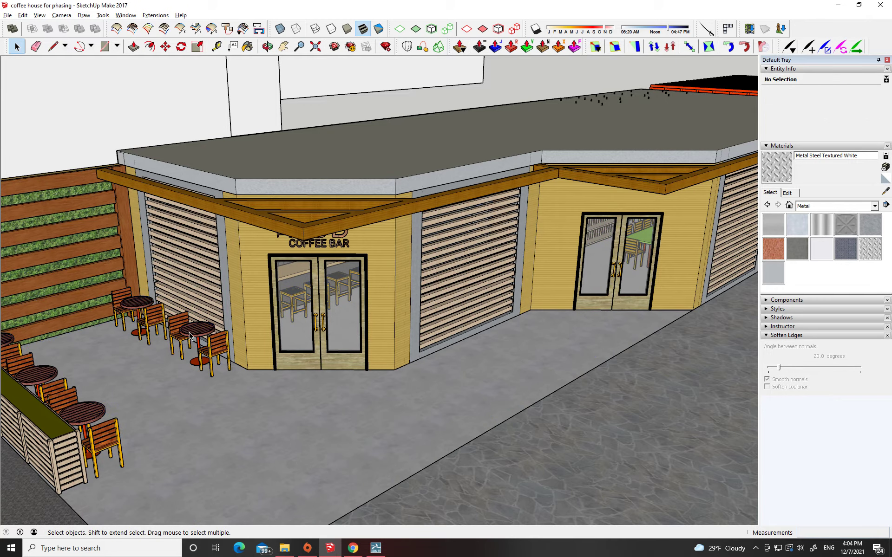
- Explode the nested group that holds the patio tables and chairs, and clear the selection
left_click(187, 328)
right_click(187, 328)
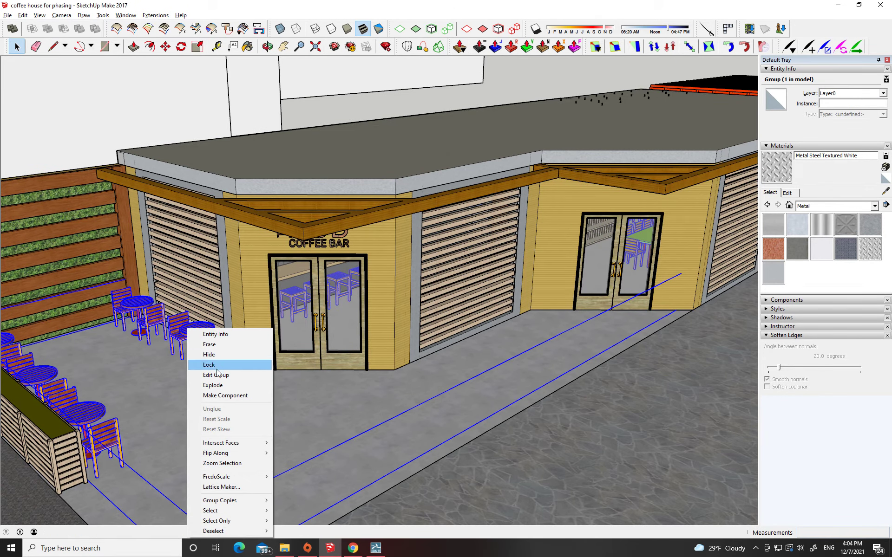
left_click(218, 385)
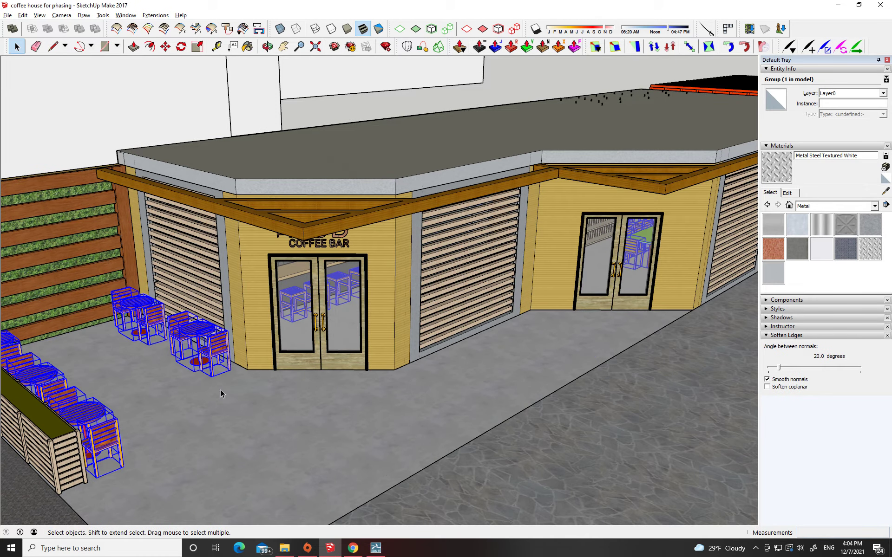
left_click(314, 115)
- Select the table and chairs beside the coffee bar entrance in turn to check how they are grouped
left_click(187, 341)
scroll(187, 341, "up", 5)
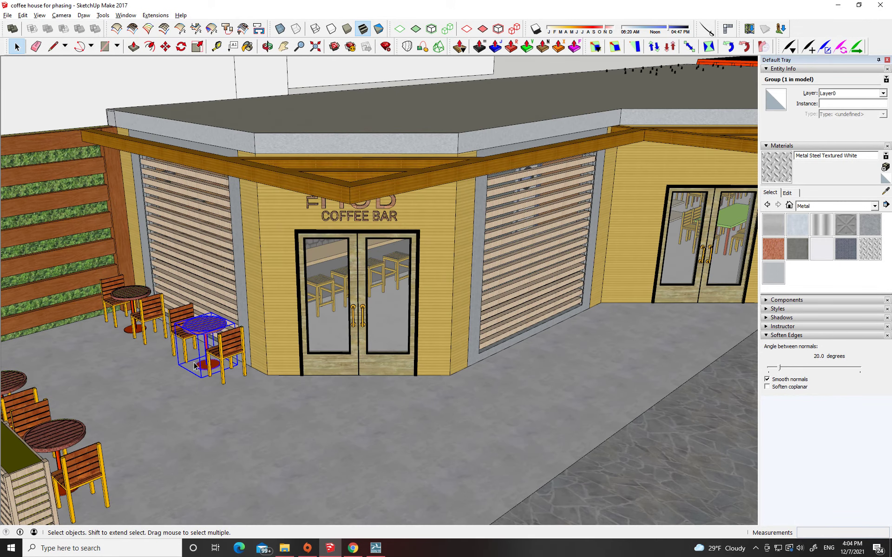
left_click(228, 381)
left_click(177, 320)
scroll(176, 320, "down", 4)
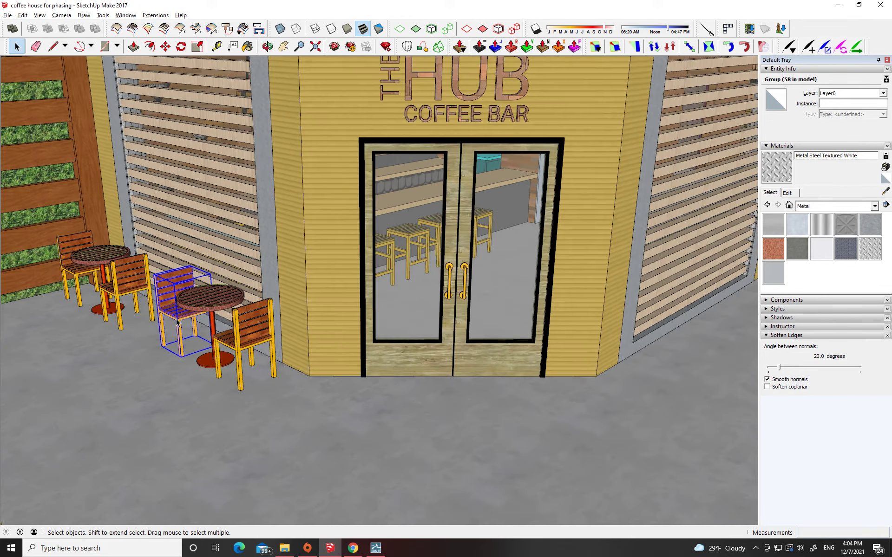
middle_click_drag(176, 323, 159, 352)
scroll(161, 343, "up", 2)
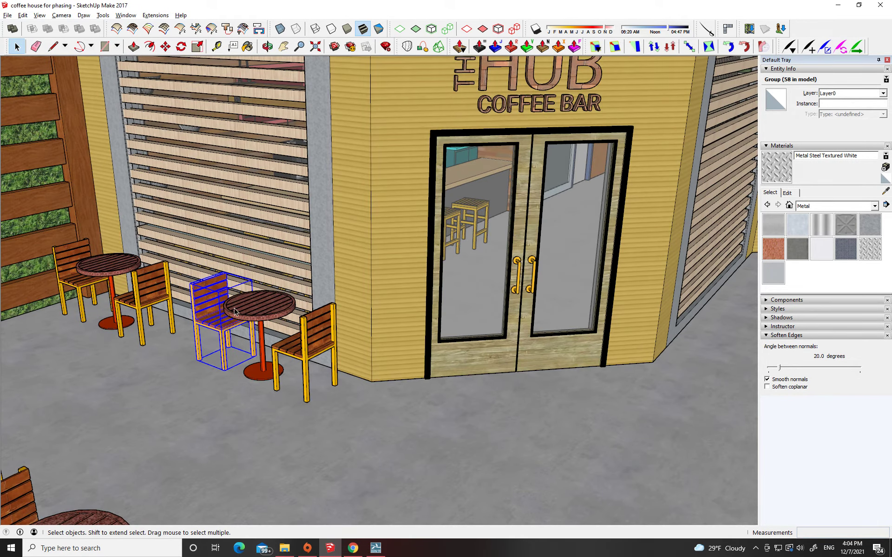
- Group the round table beside the coffee bar entrance together with its two chairs
left_click(309, 360)
left_click(259, 327)
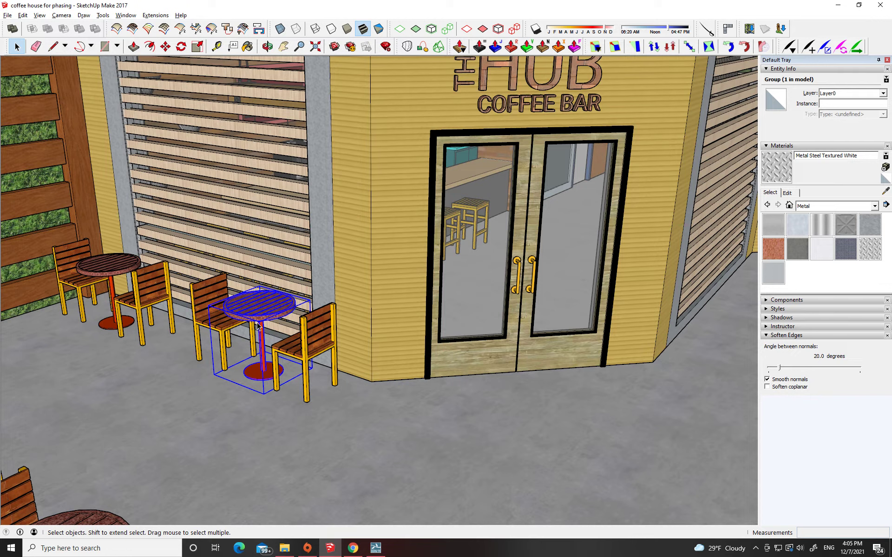
left_click(227, 334, "shift")
left_click(292, 354, "shift")
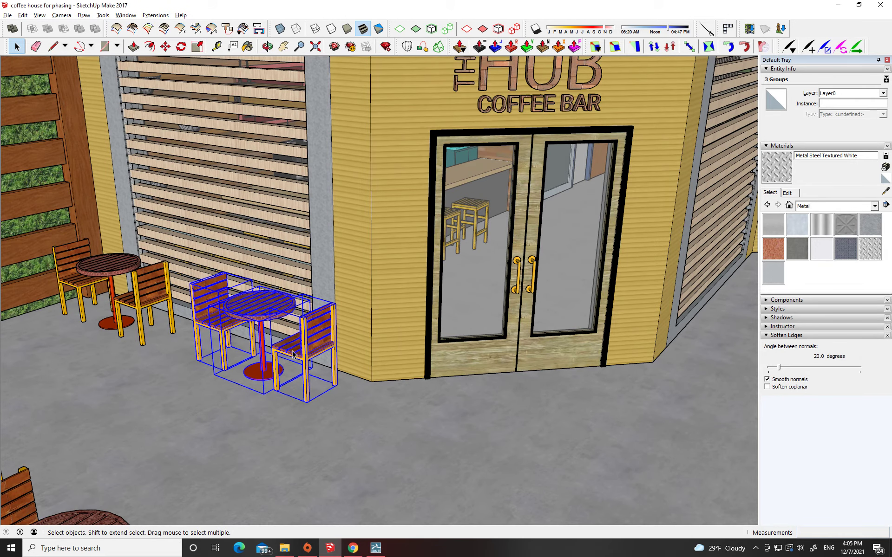
right_click(293, 354)
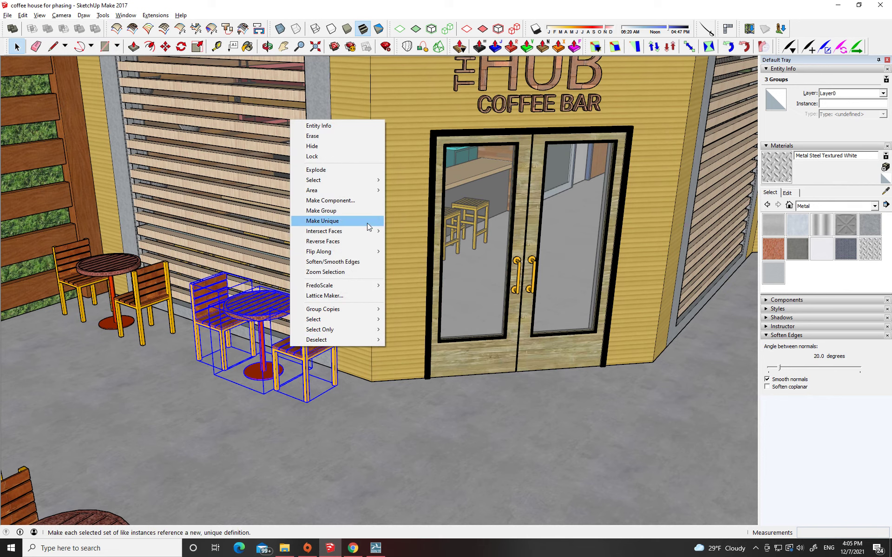
left_click(342, 214)
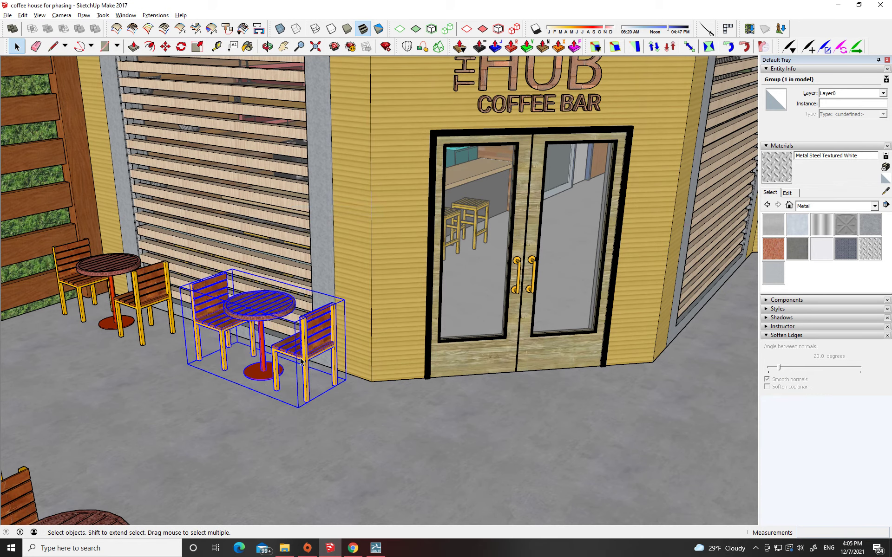
- Select pieces of the neighbouring patio set near the green wall in turn to check their grouping
left_click(133, 292)
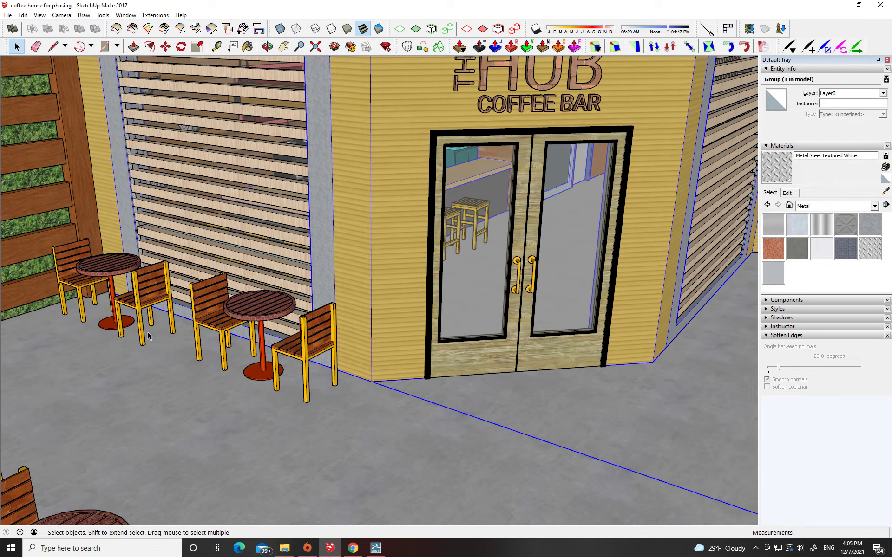
left_click(145, 304)
left_click(99, 275)
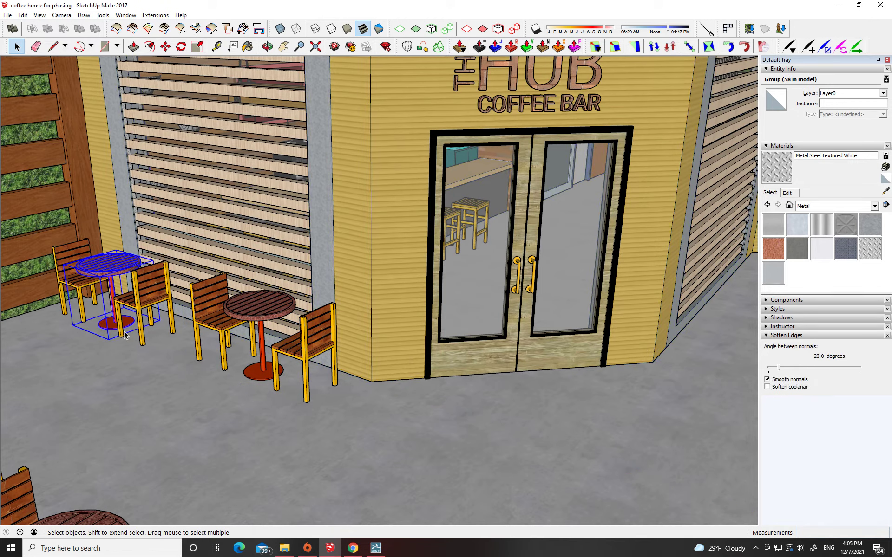
- Convert the grouped table and two chairs beside the entrance into a component named "table and chairs"
left_click(213, 334)
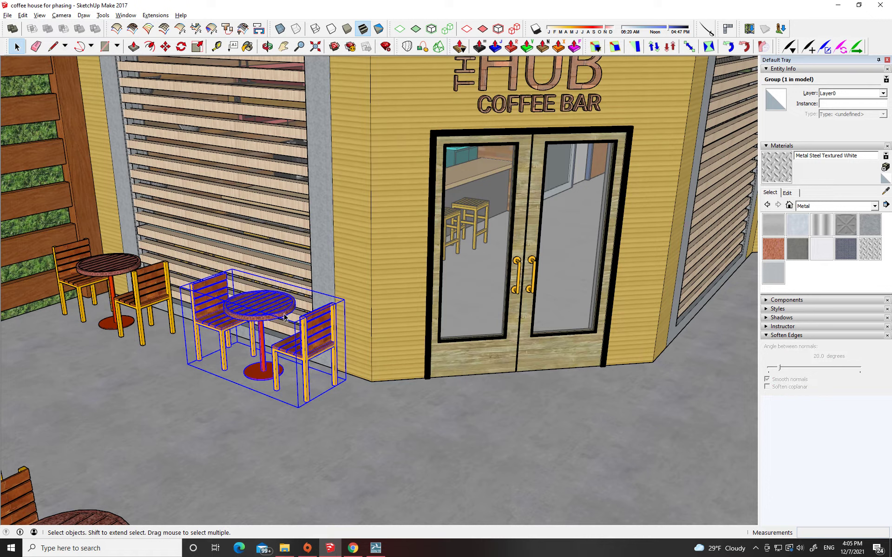
right_click(244, 320)
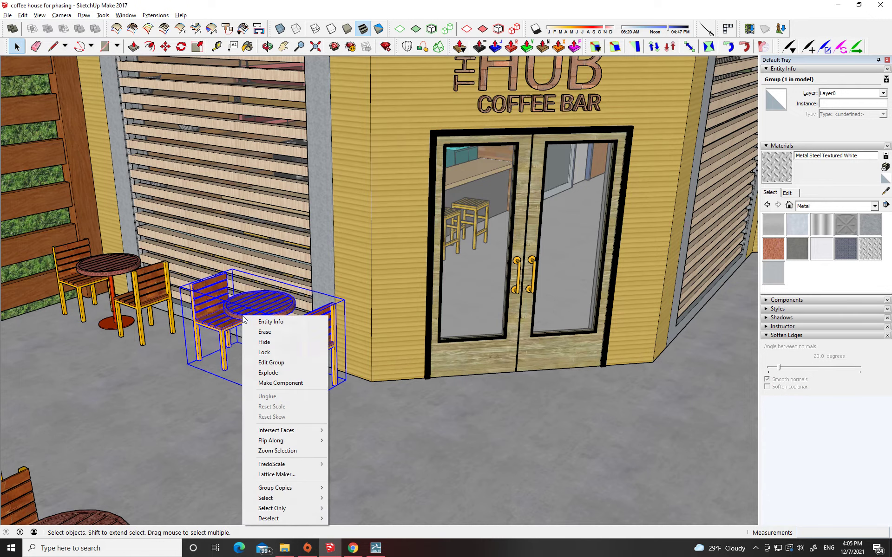
left_click(300, 387)
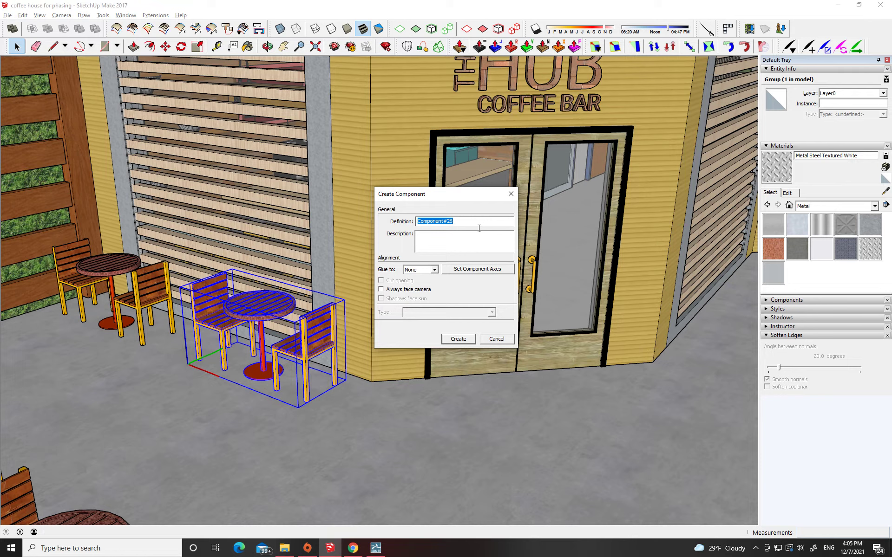
type("table and chairs")
left_click(458, 339)
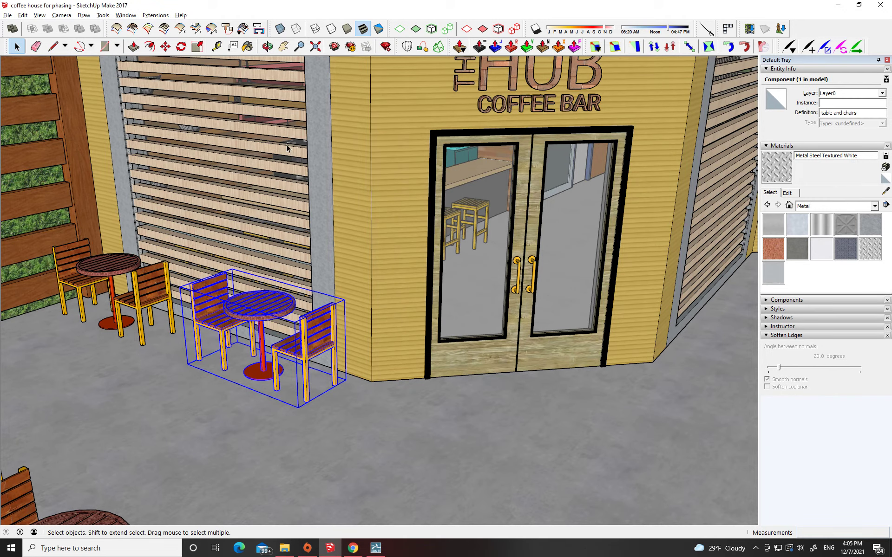
- Start saving the table set component as a separate file named "table and chairs (layer 6)", and cancel the save
right_click(250, 323)
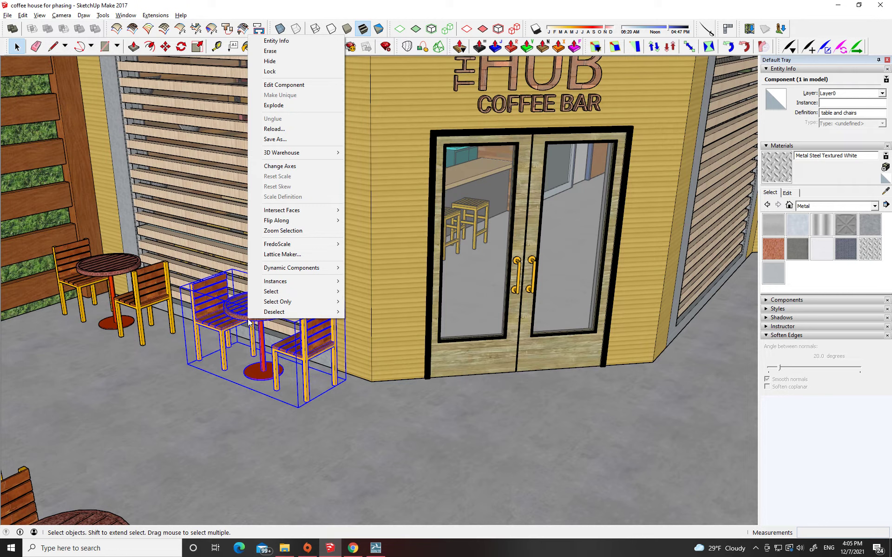
left_click(250, 323)
right_click(251, 324)
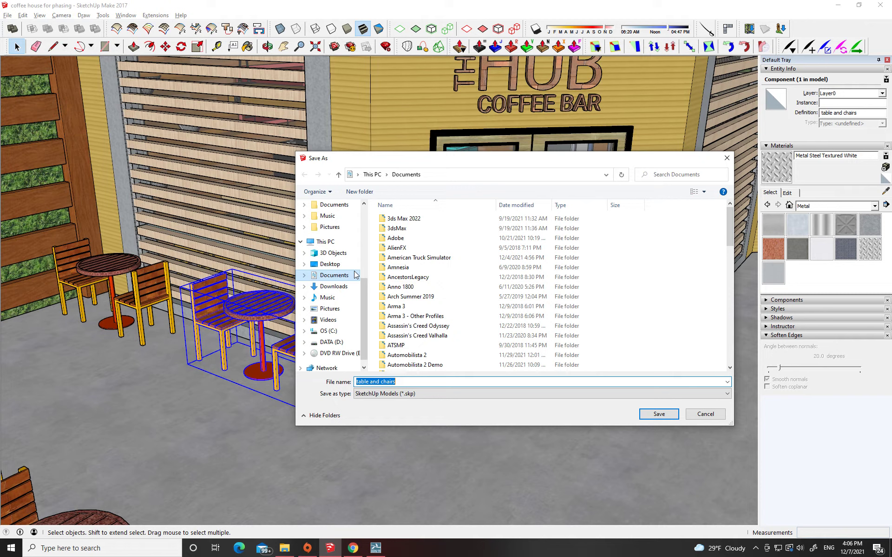
left_click(431, 388)
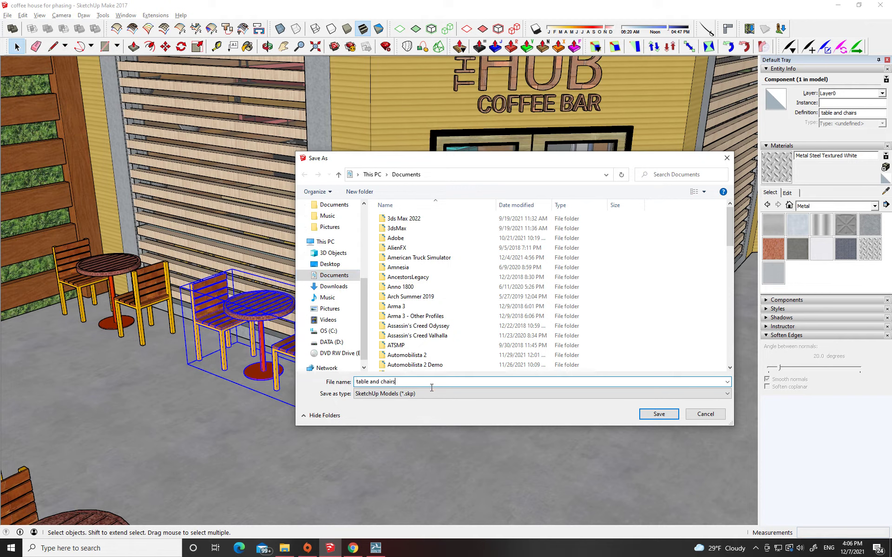
type(")(")
type("layer 16")
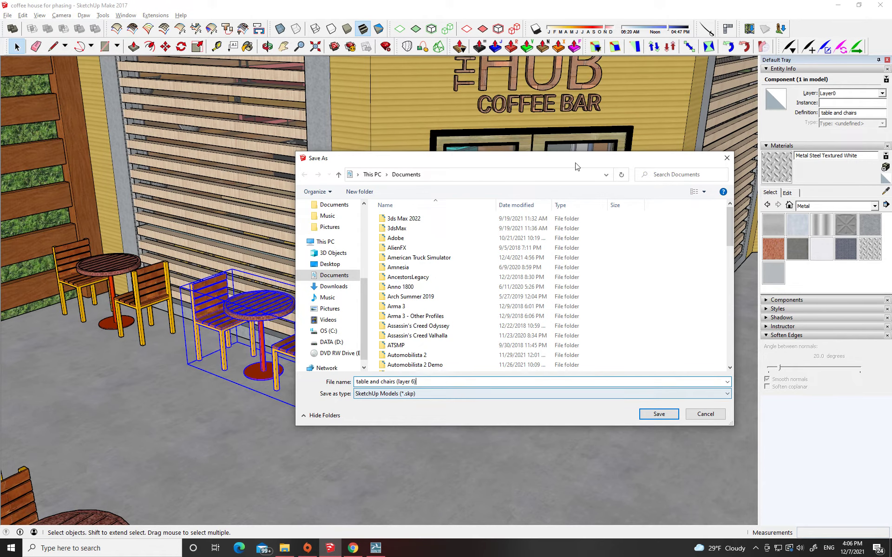
left_click(727, 158)
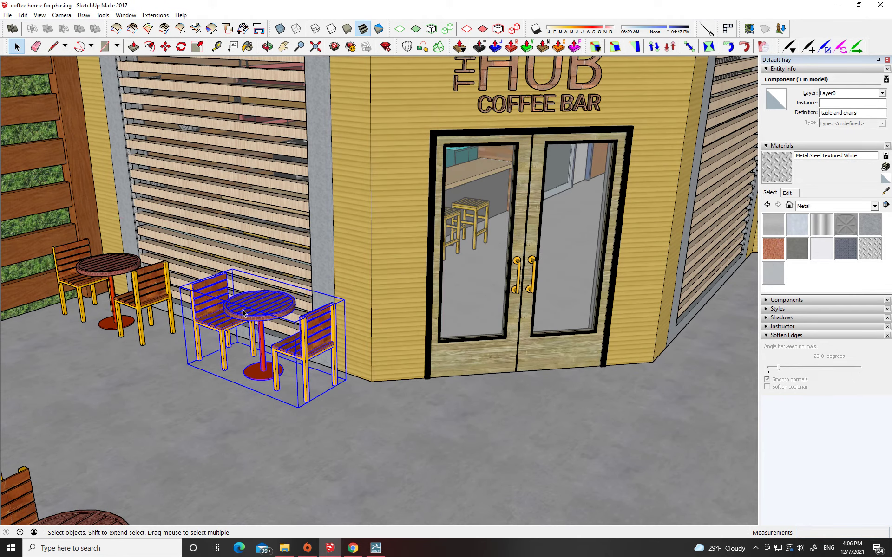
- Examine the remaining patio tables and chairs near the green wall and planter, selecting one chair to check its grouping
scroll(246, 314, "down", 5)
scroll(213, 321, "down", 2)
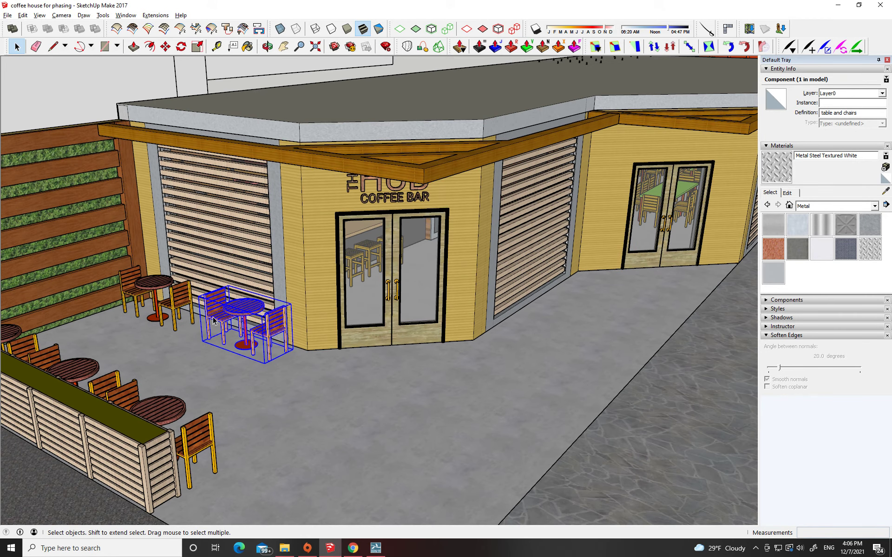
scroll(178, 320, "up", 3)
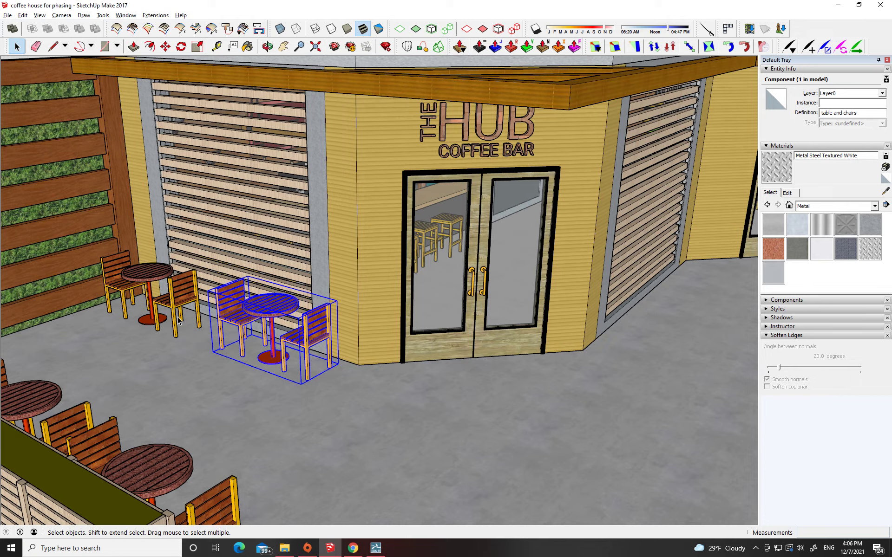
left_click(173, 310)
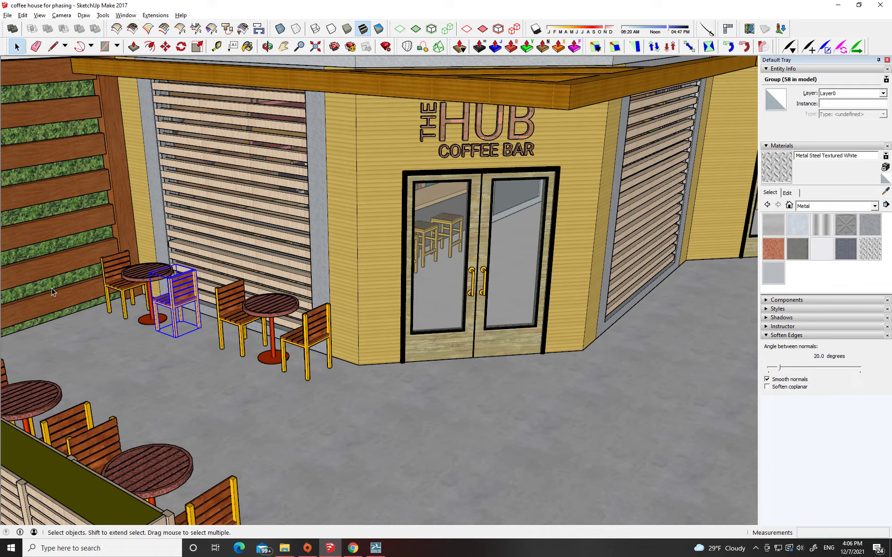
scroll(63, 293, "up", 3)
middle_click_drag(63, 293, 342, 290)
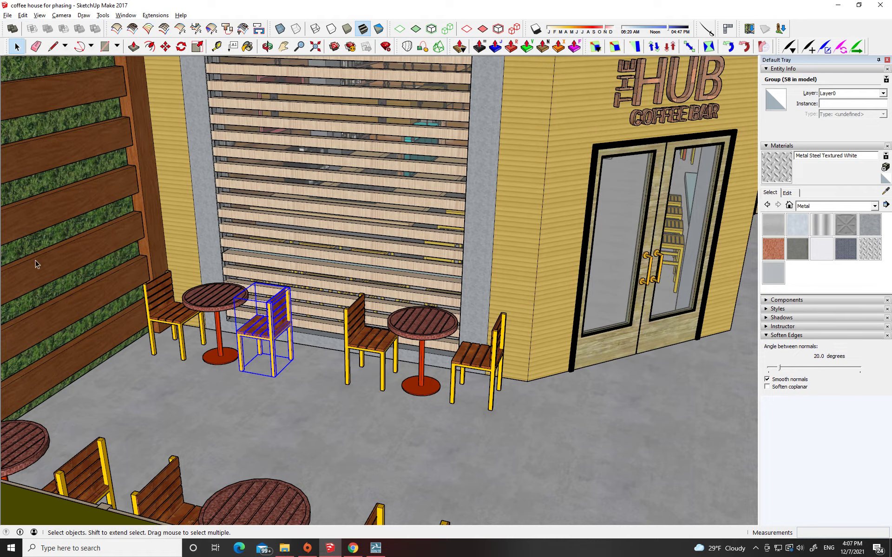
scroll(432, 235, "down", 5)
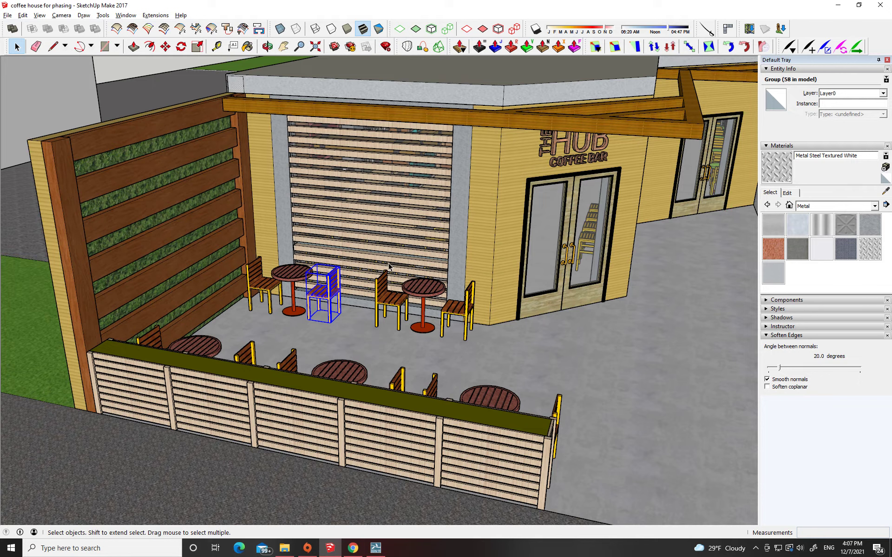
scroll(377, 297, "up", 2)
scroll(320, 323, "up", 3)
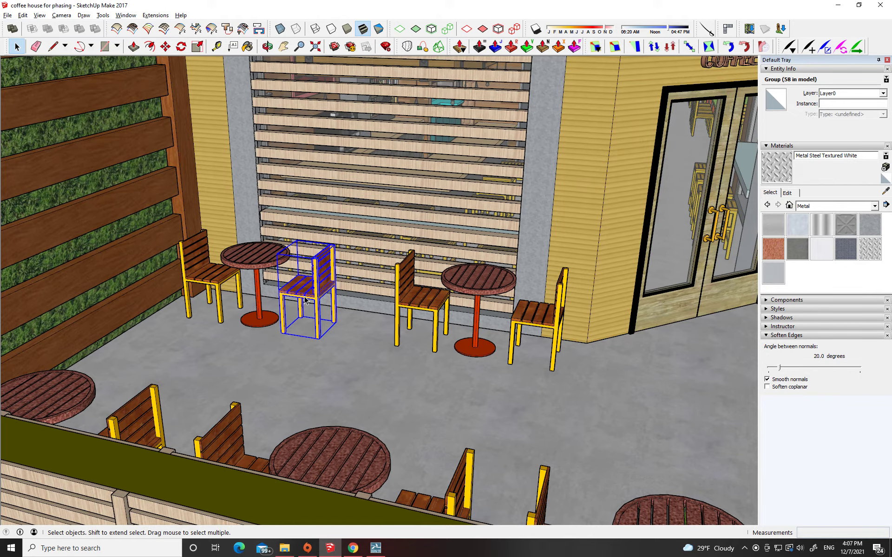
- Examine the whole coffee house from outside, including its facade, roof, pergola and surrounding site
middle_click_drag(487, 270, 366, 269)
scroll(366, 269, "down", 3)
middle_click_drag(479, 259, 443, 294)
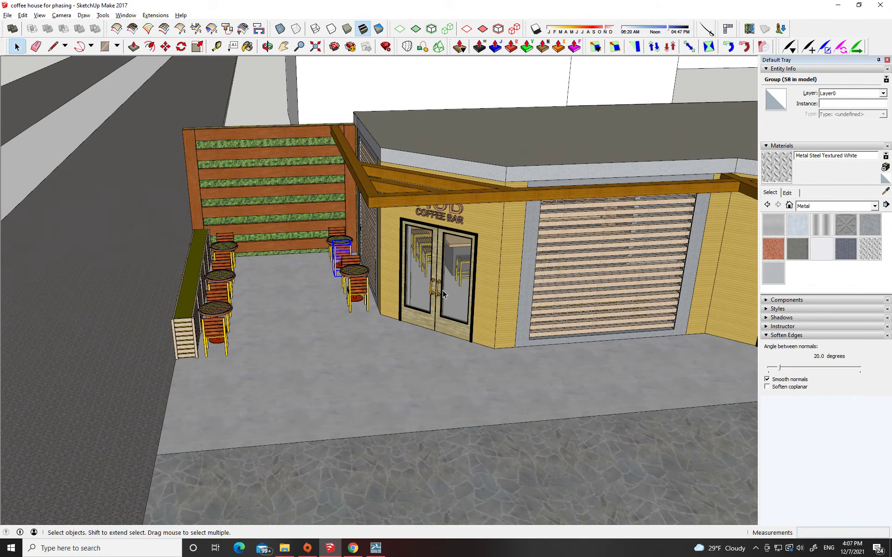
scroll(534, 303, "down", 6)
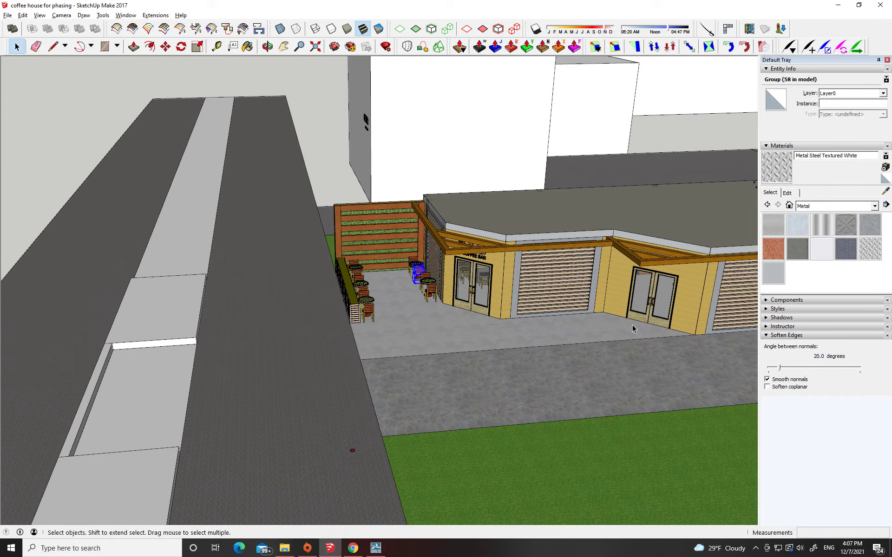
scroll(633, 328, "up", 5)
middle_click_drag(245, 204, 245, 208)
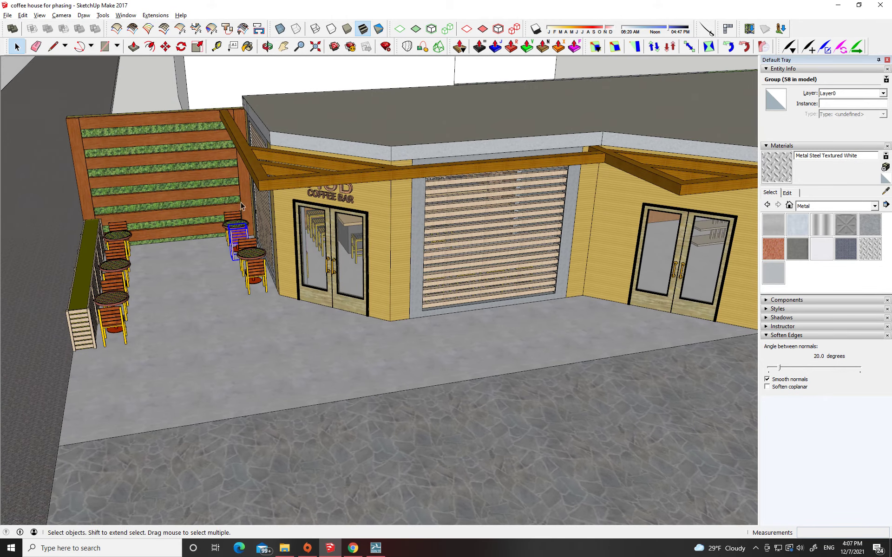
scroll(441, 308, "down", 6)
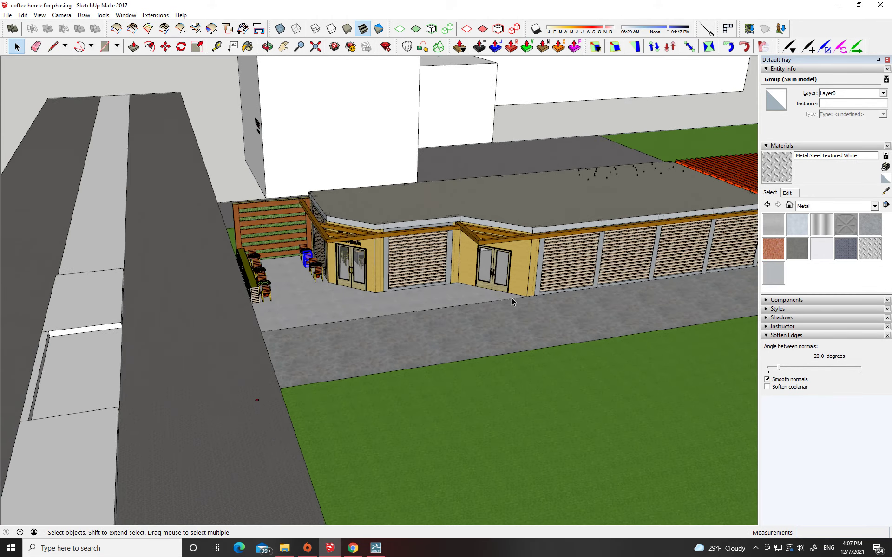
scroll(510, 303, "down", 1)
middle_click_drag(510, 303, 368, 279)
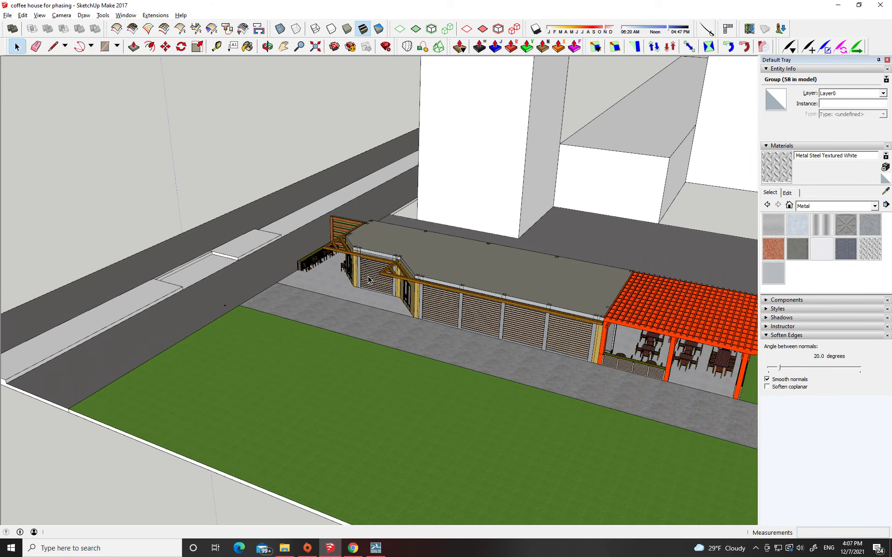
scroll(369, 279, "down", 8)
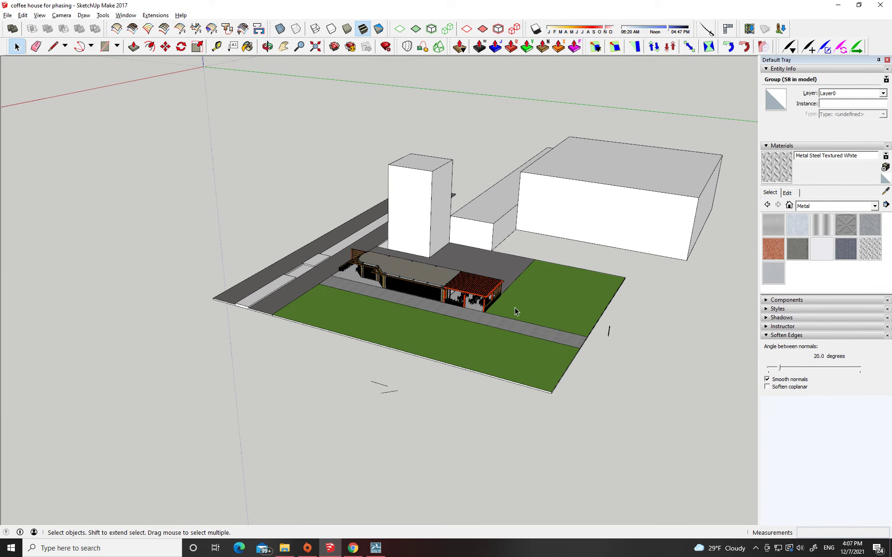
scroll(515, 311, "up", 3)
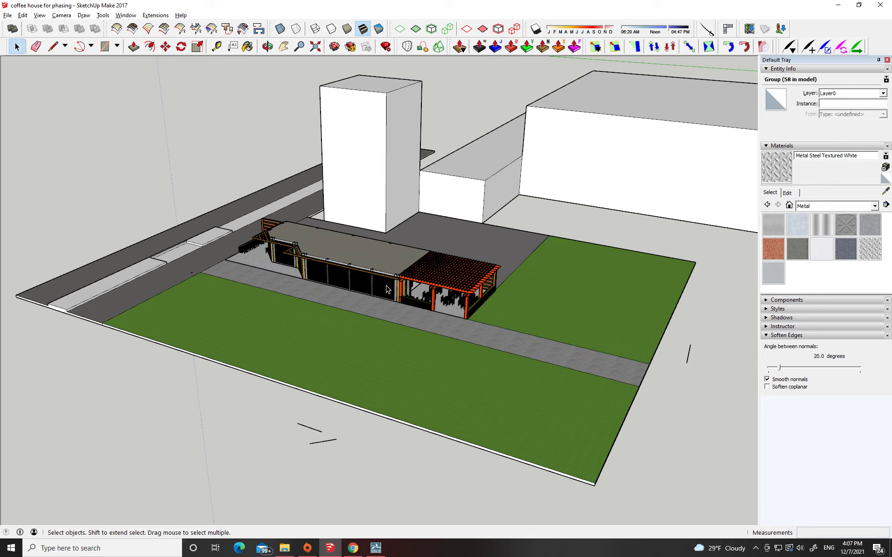
scroll(386, 289, "up", 5)
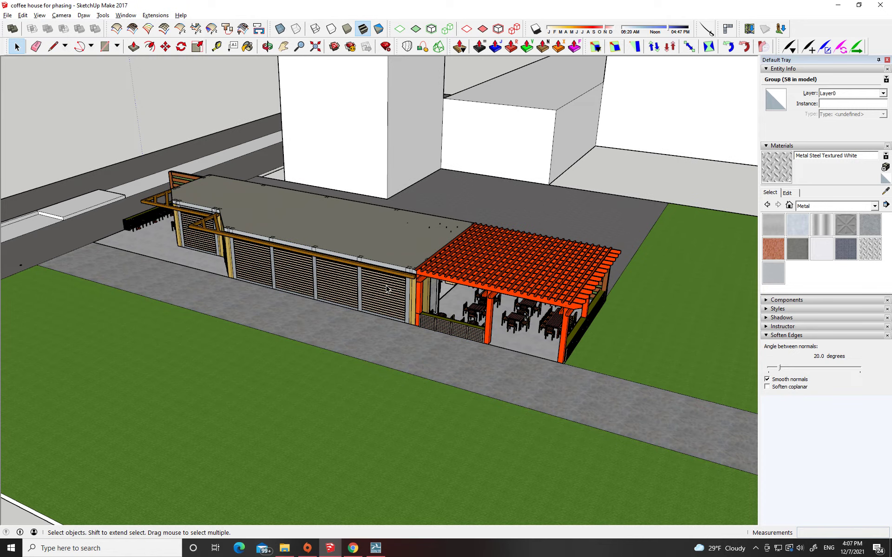
scroll(394, 294, "up", 2)
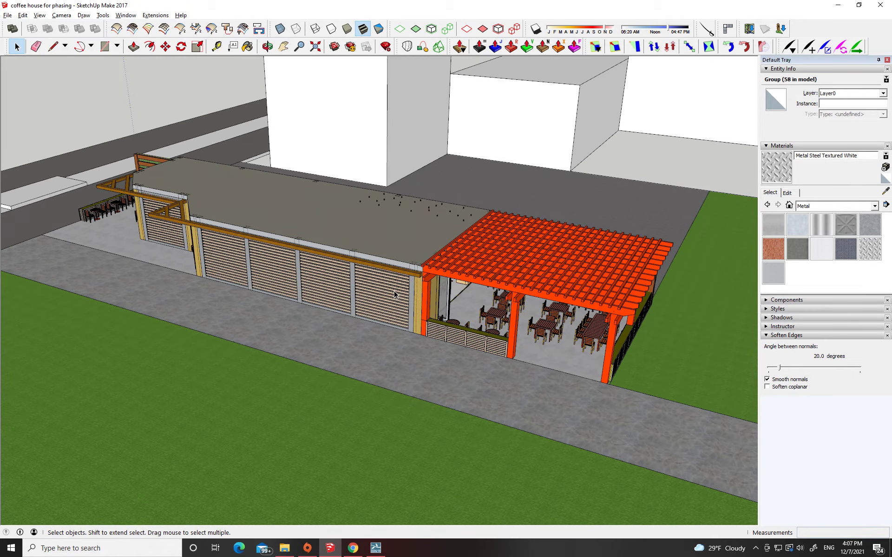
- Select the pergola, the wood base, the window covers and the roof in turn to check how each is grouped
scroll(410, 332, "up", 1)
left_click(433, 287)
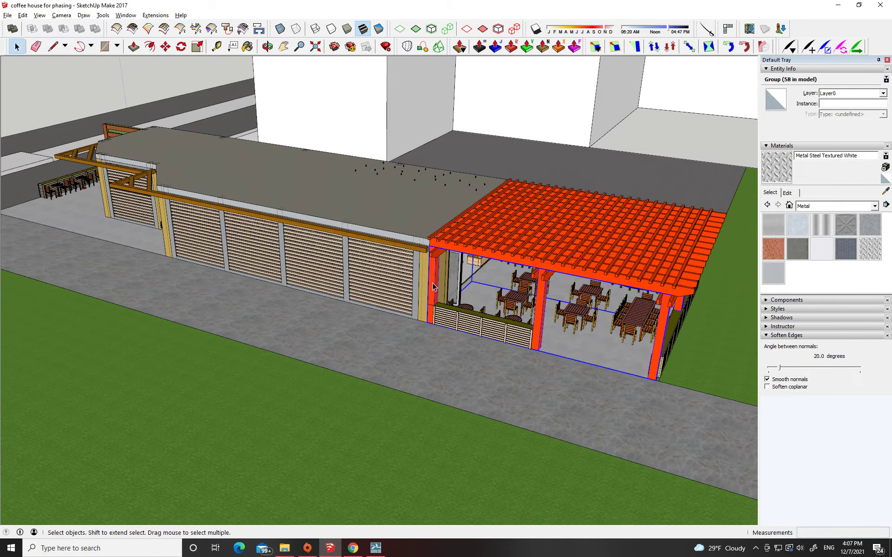
left_click(520, 310)
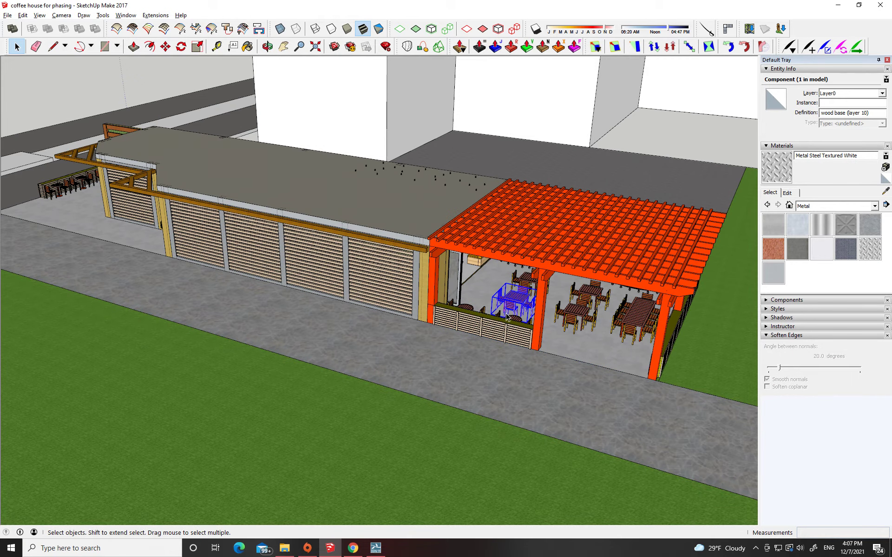
left_click(395, 285)
left_click(372, 223)
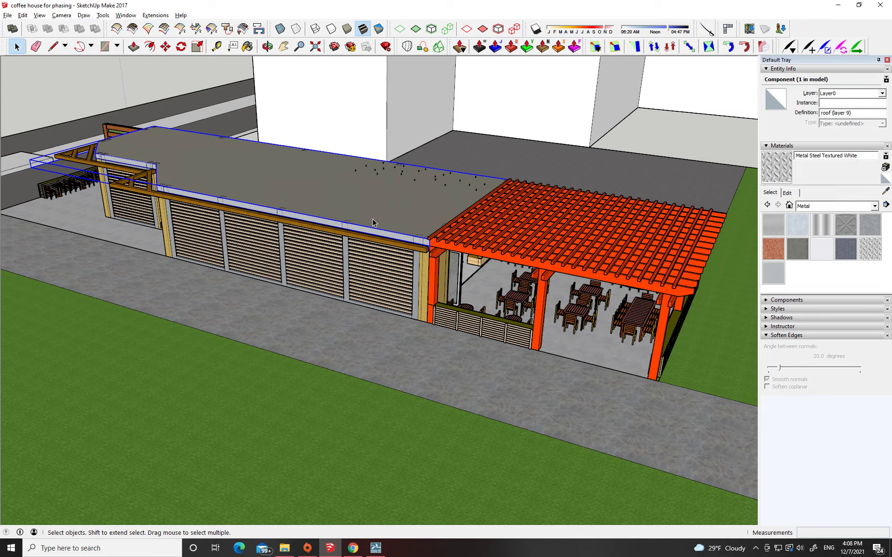
scroll(374, 232, "down", 3)
- Switch to Lumion, enter build mode and examine the rendered coffee house with its green roof, pergola and surrounding site
left_click(376, 549)
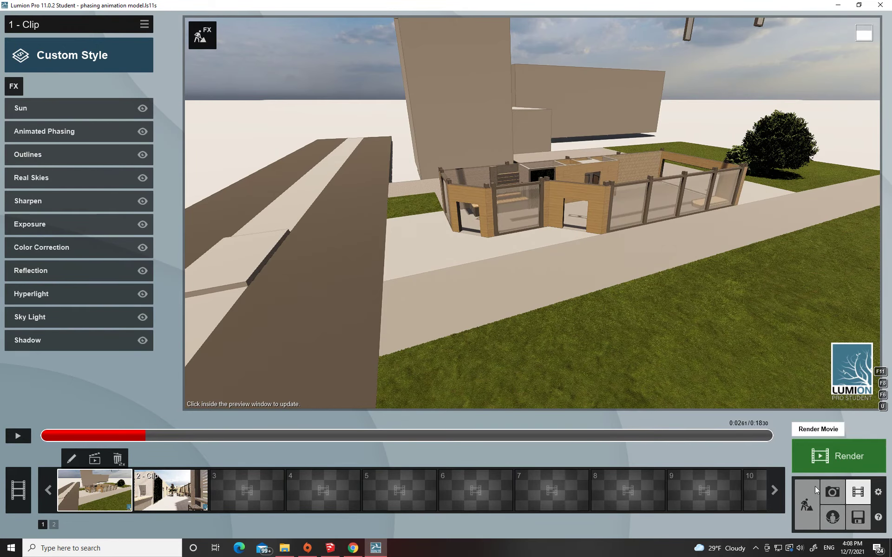
left_click(807, 506)
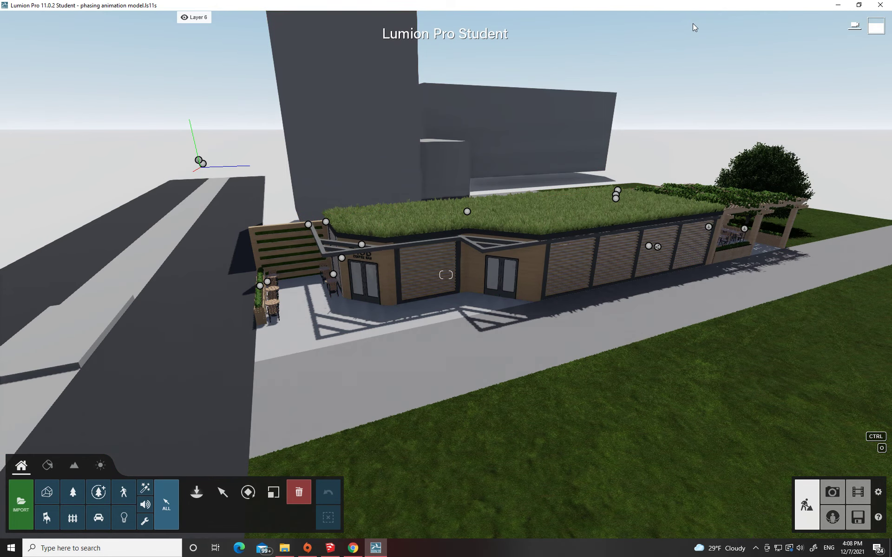
key("s")
key("s")
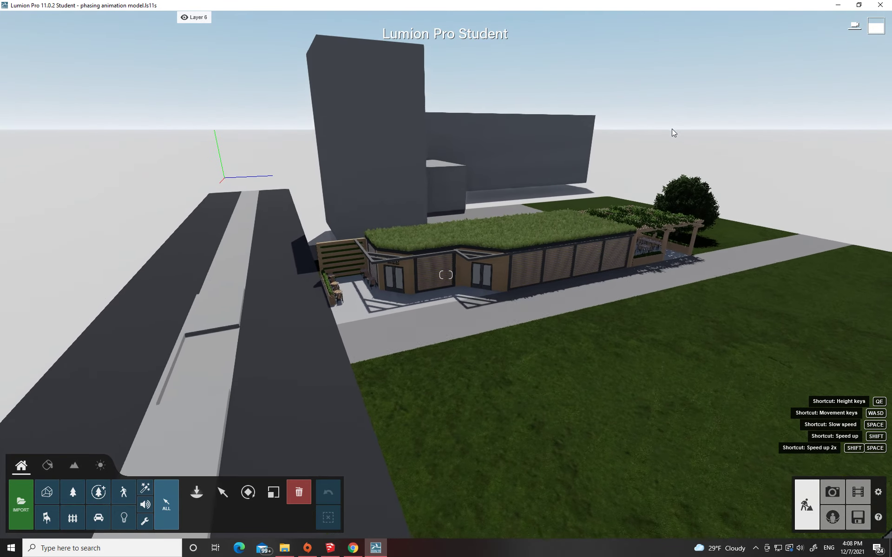
key("d")
right_click_drag(700, 133, 590, 128)
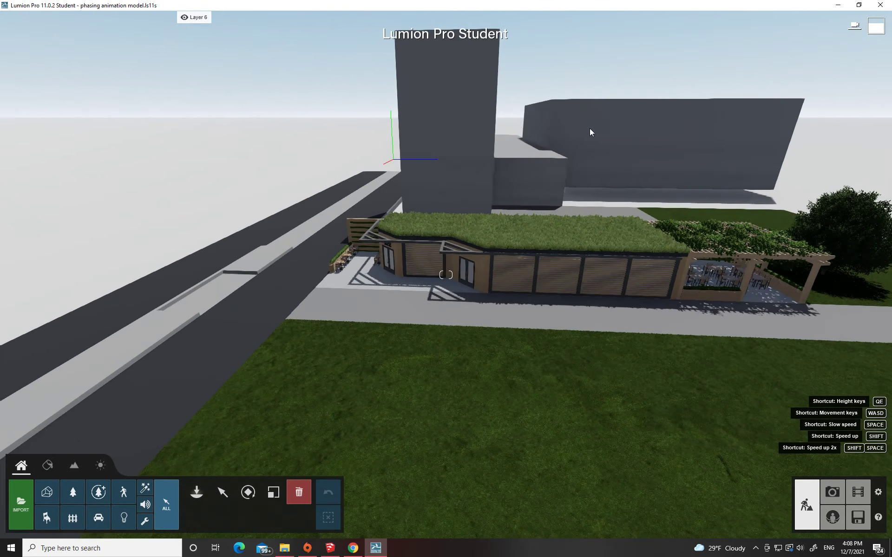
key("s")
key("d")
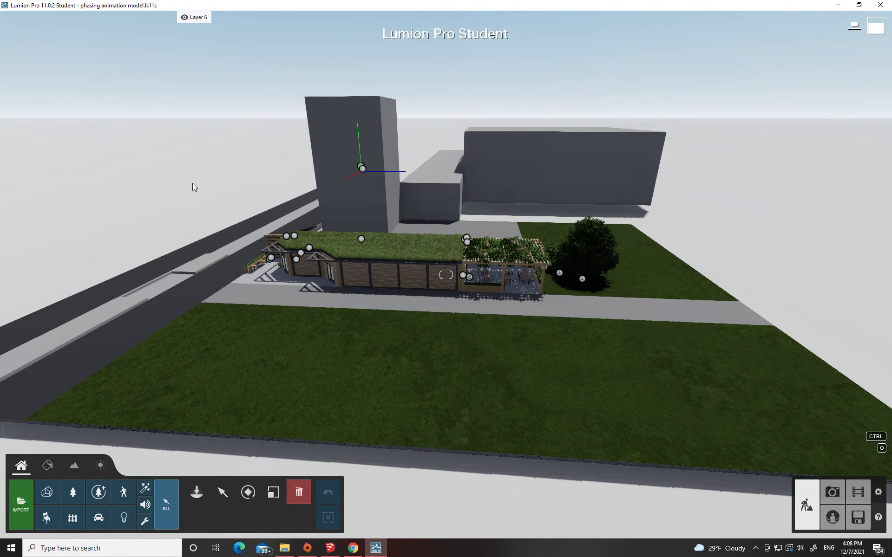
key("w")
scroll(180, 167, "up", 3)
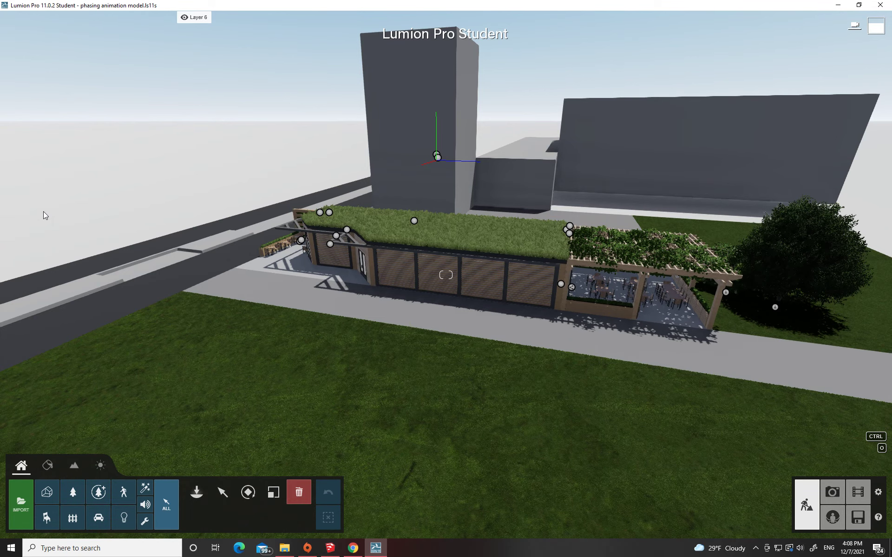
- Start importing a new model and browse to "New folder" inside architecture > Rhino > project 6
left_click(19, 510)
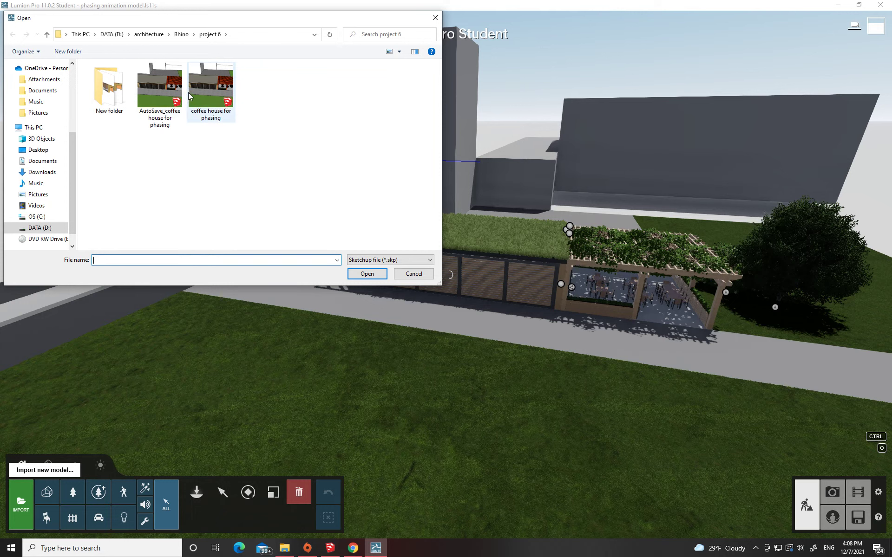
left_click(182, 35)
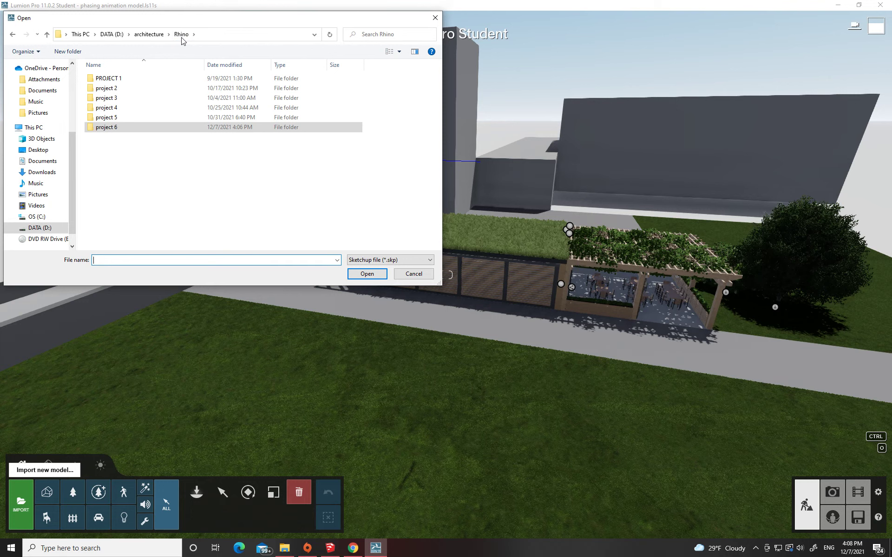
left_click(148, 35)
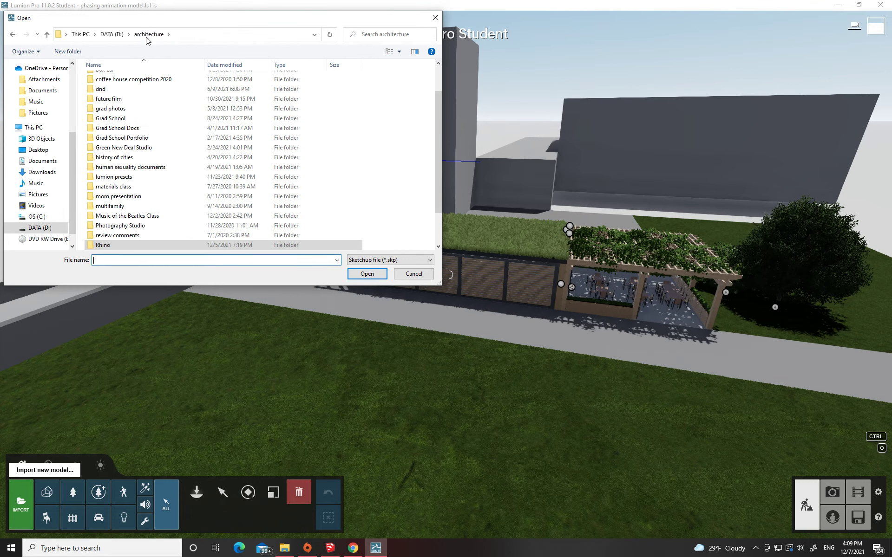
double_click(130, 245)
double_click(130, 128)
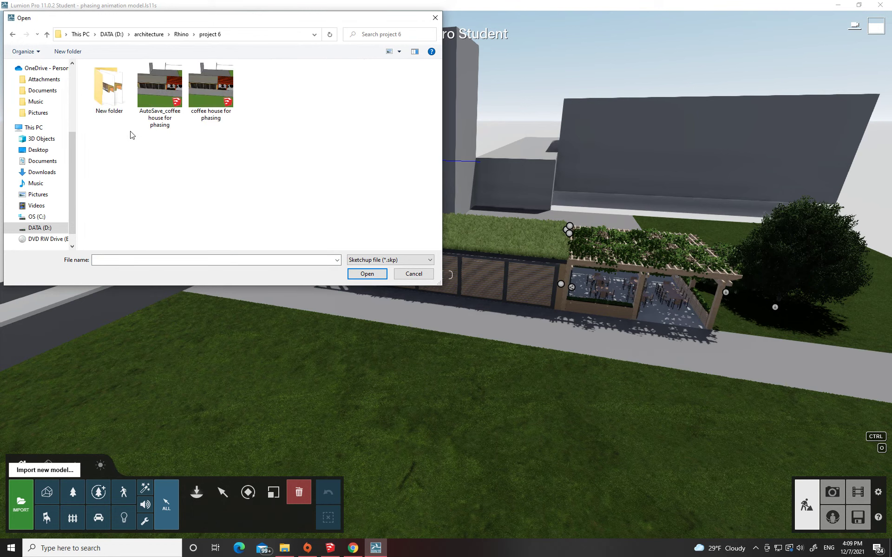
double_click(119, 110)
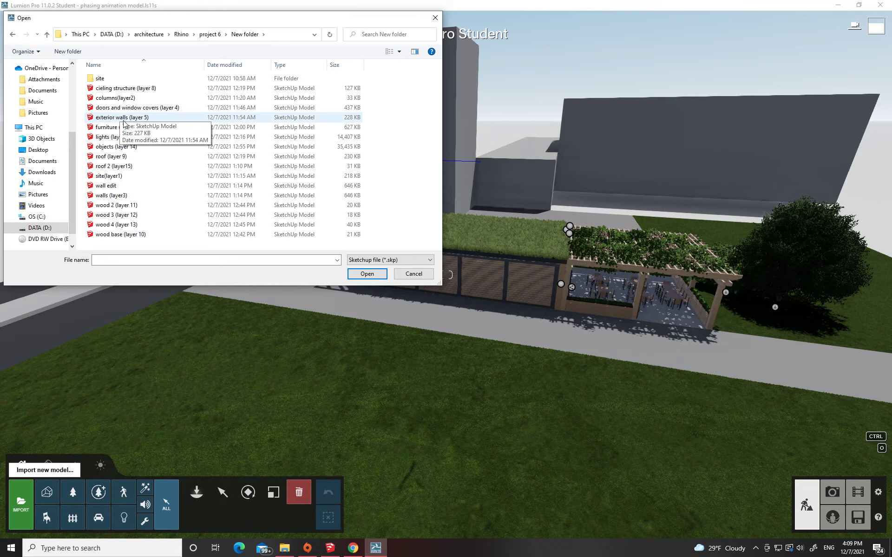
- Import the "doors and window covers (layer 4)" file under the model name "doors and window covers (layer 4) file"
left_click(188, 110)
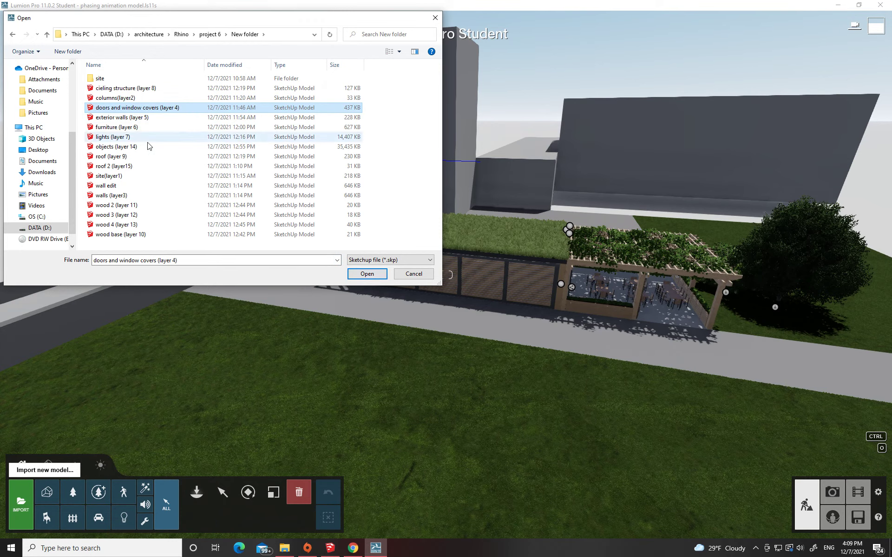
left_click(363, 276)
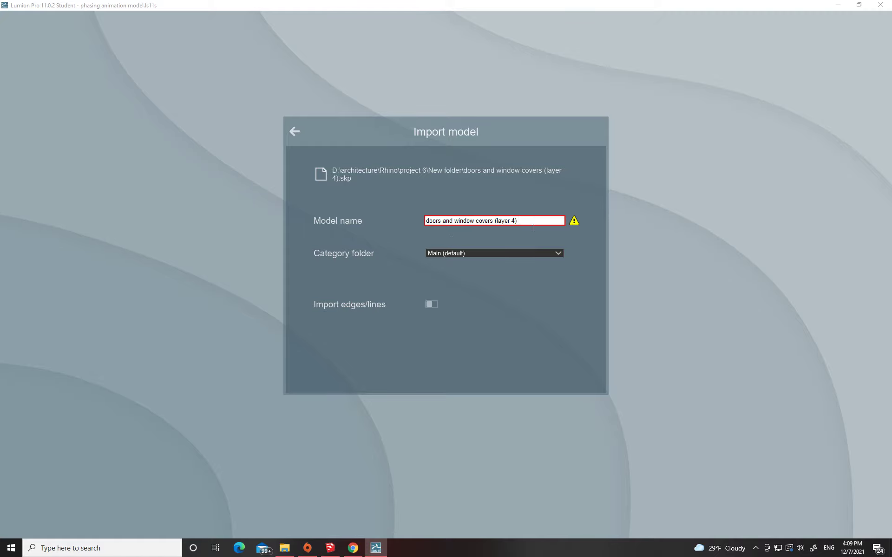
type("file")
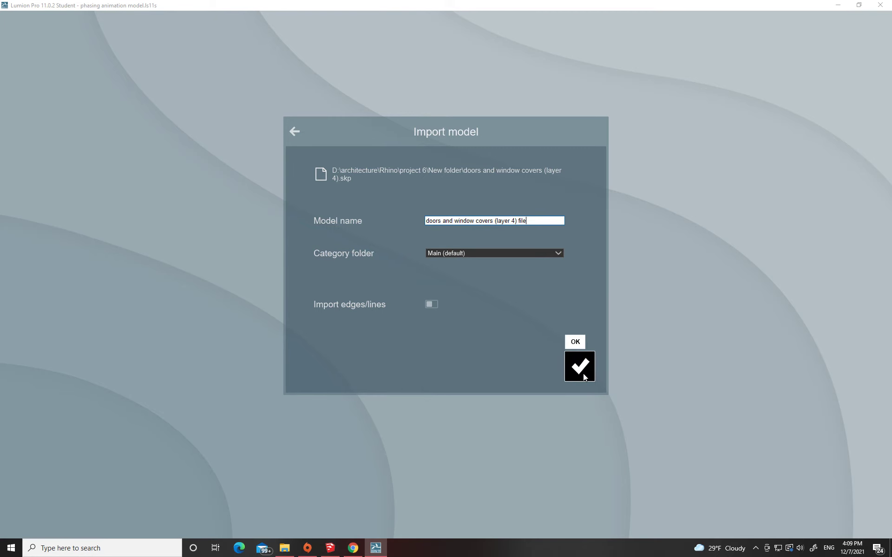
left_click(583, 374)
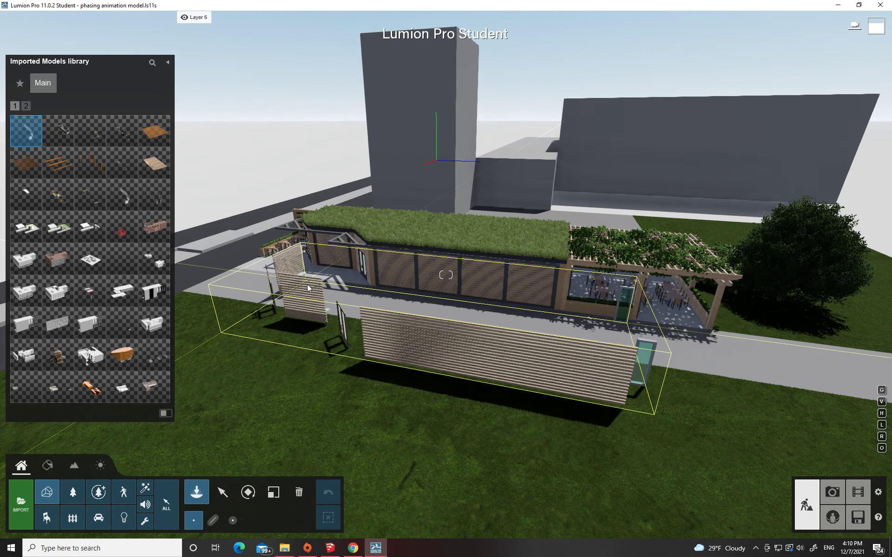
- Place the imported doors and window covers beside the coffee house, and try moving them horizontally toward the entrance patio and back onto the lawn
left_click(308, 285)
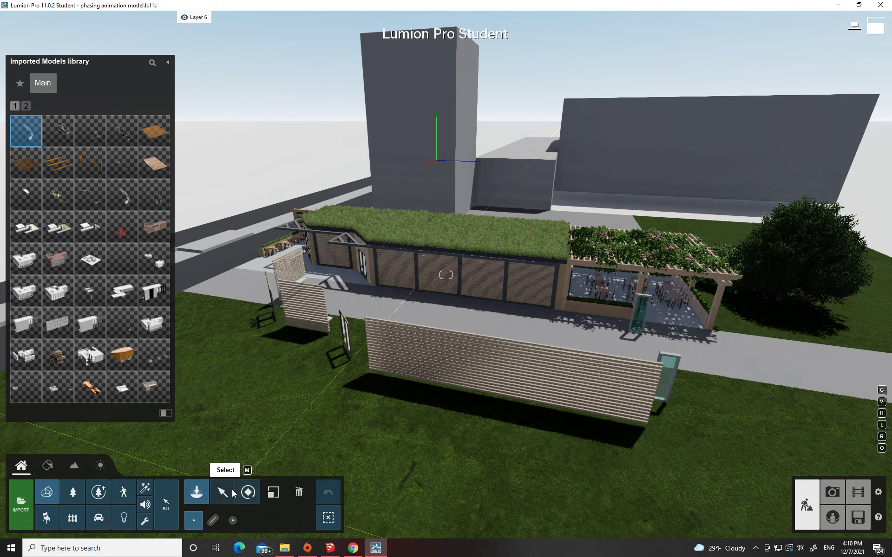
left_click(222, 493)
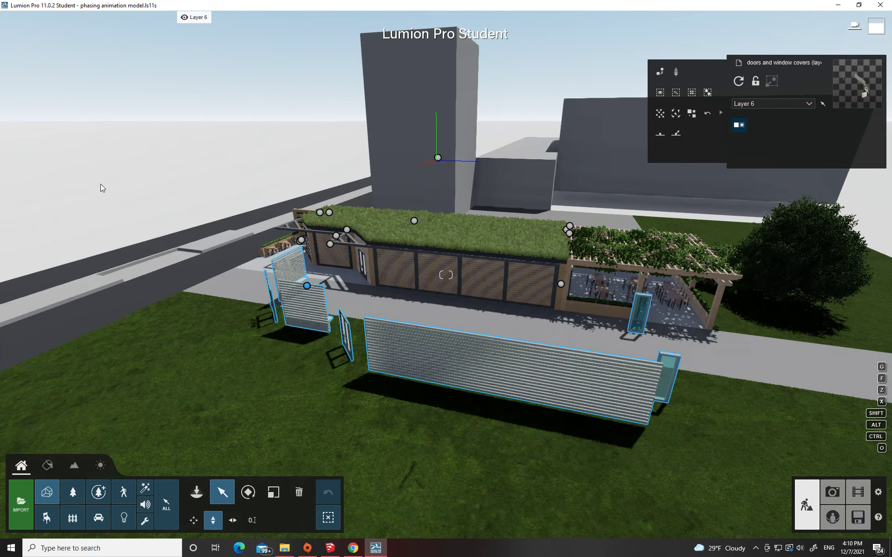
right_click_drag(104, 189, 113, 342)
key("a")
left_click(195, 520)
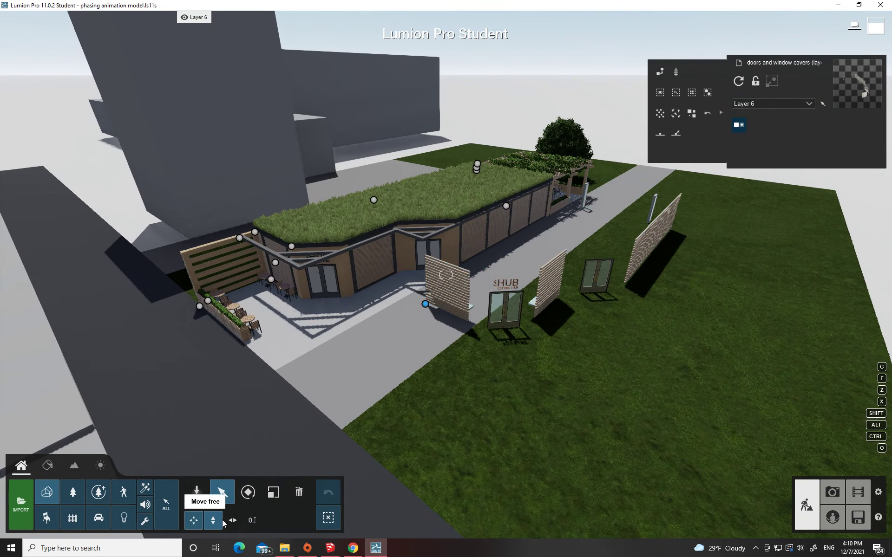
left_click(232, 521)
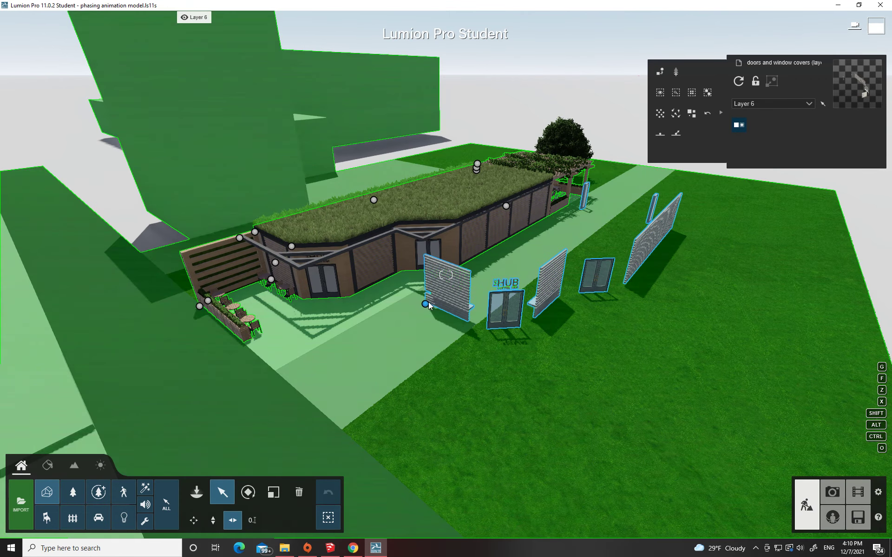
left_click_drag(426, 305, 272, 282)
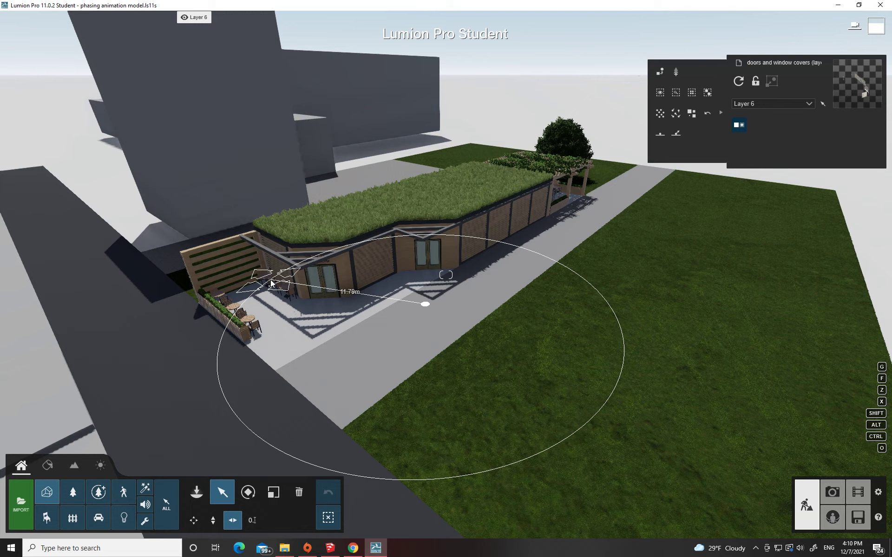
left_click_drag(272, 282, 374, 374)
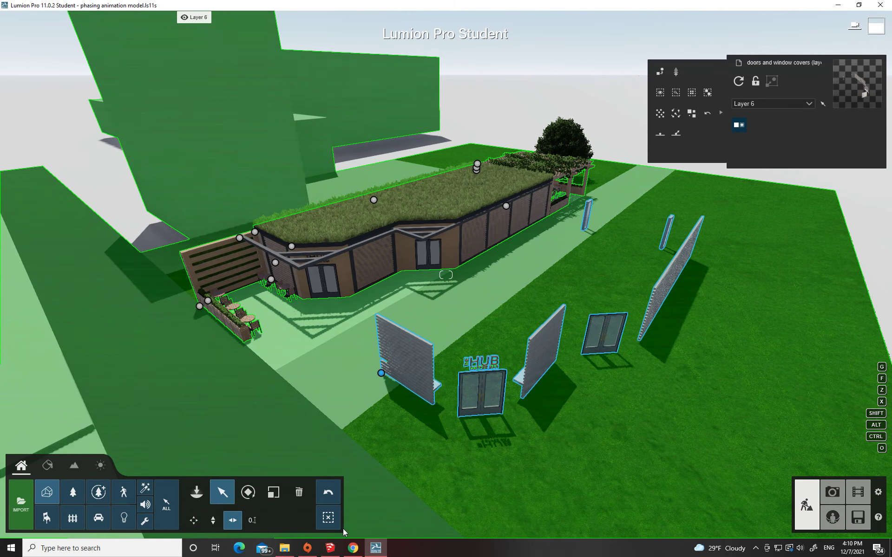
- Delete the imported doors and window covers placed on the lawn
left_click(307, 495)
left_click(382, 373)
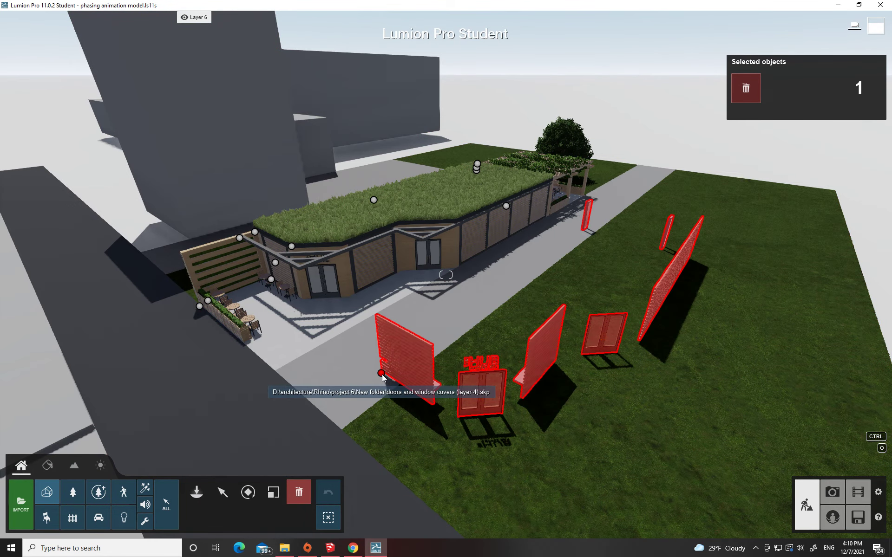
left_click(381, 374)
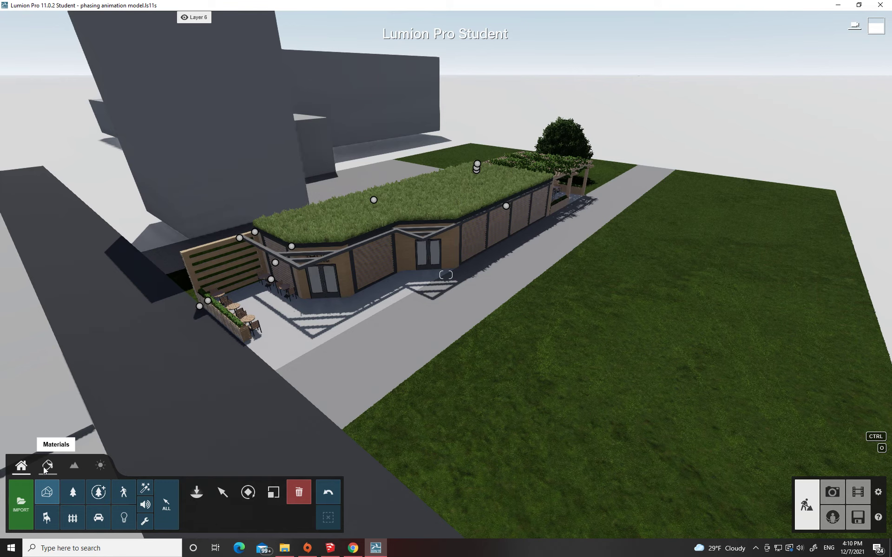
- Open the material editor and examine the materials on the coffee house's entrance facade up close
left_click(46, 466)
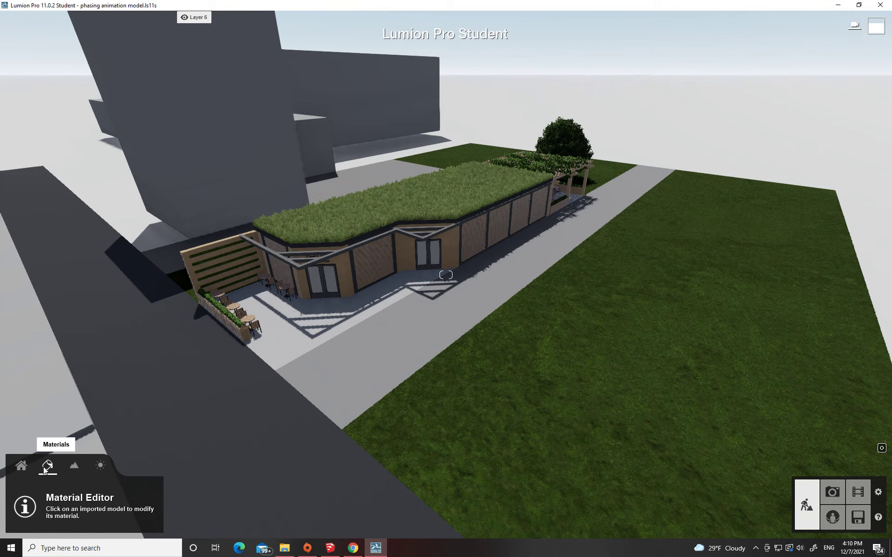
right_click_drag(325, 325, 387, 260)
key("w")
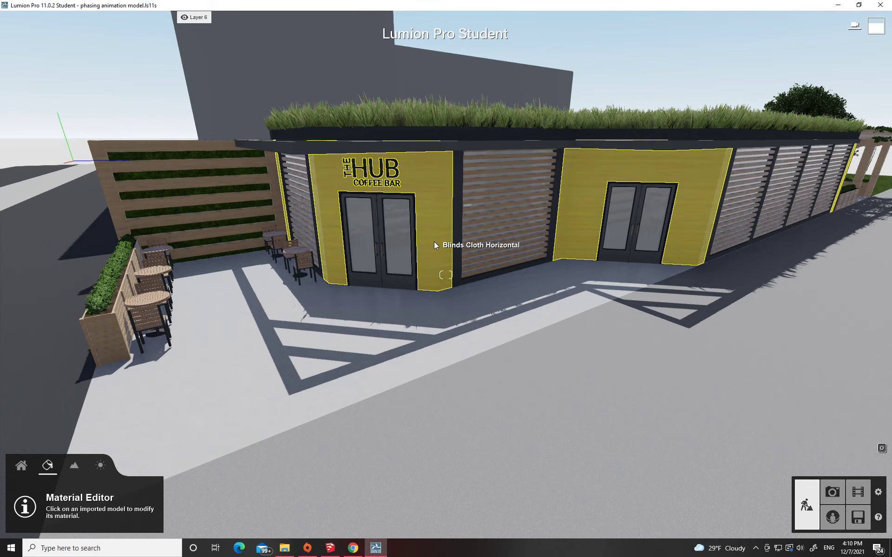
- Switch to SketchUp, view the facade and pick the Metal Corrugated Shiny material from the Metal collection
left_click(329, 548)
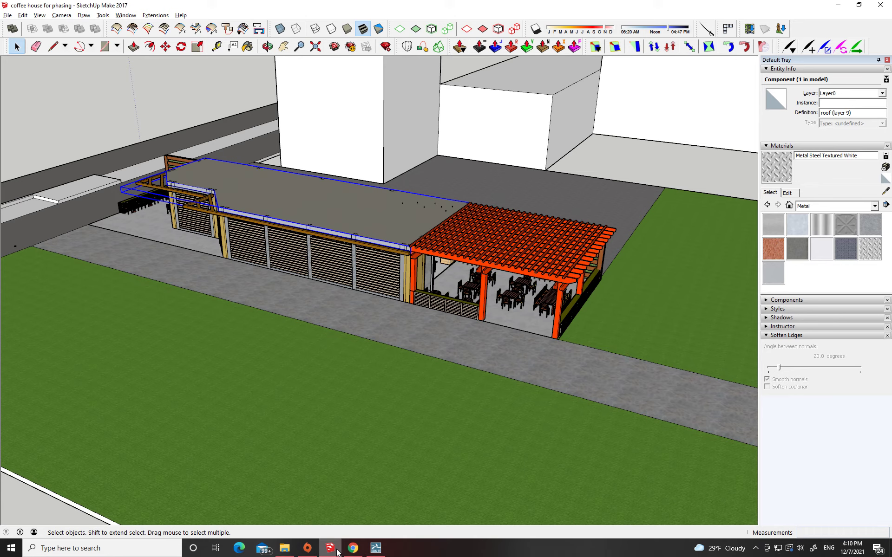
middle_click_drag(176, 218, 269, 279)
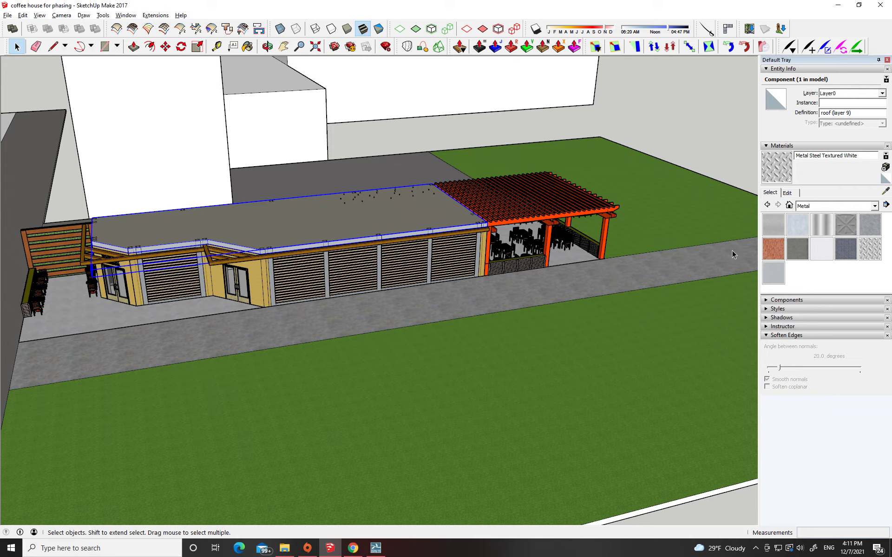
left_click(833, 232)
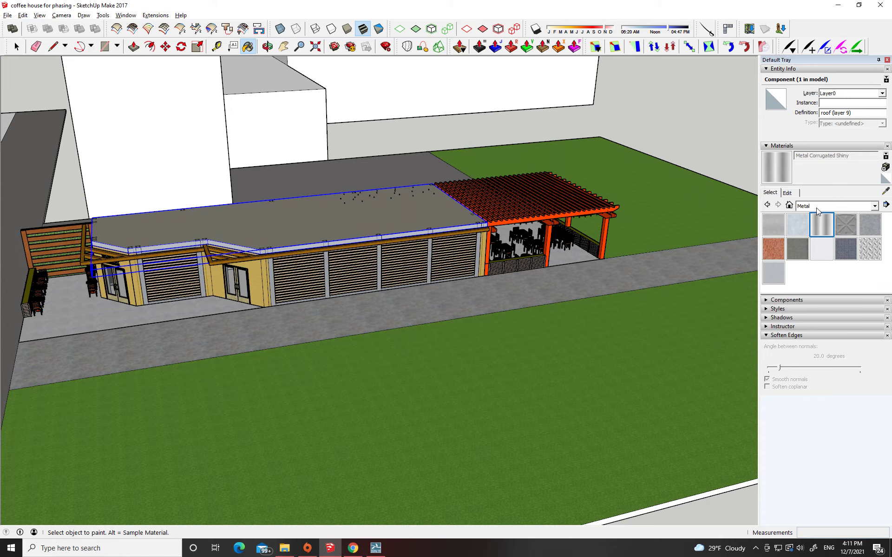
- Switch to Lumion and examine the coffee house walls' wood material and the outdoor wood options in the material library
key("alt+Tab")
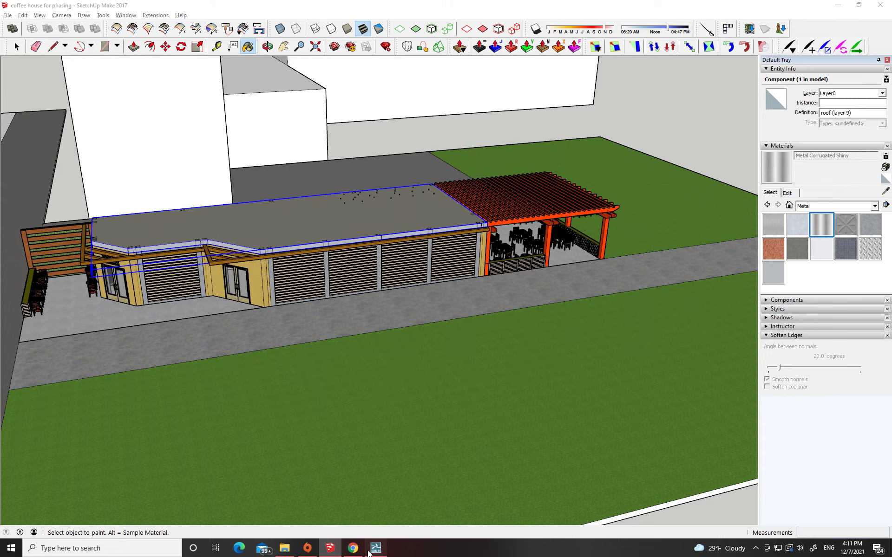
left_click(434, 209)
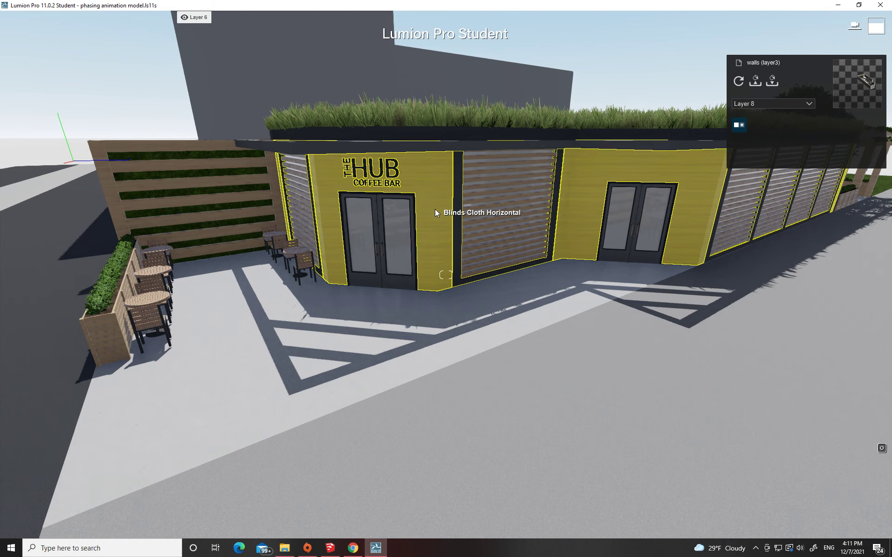
mouse_move(26, 374)
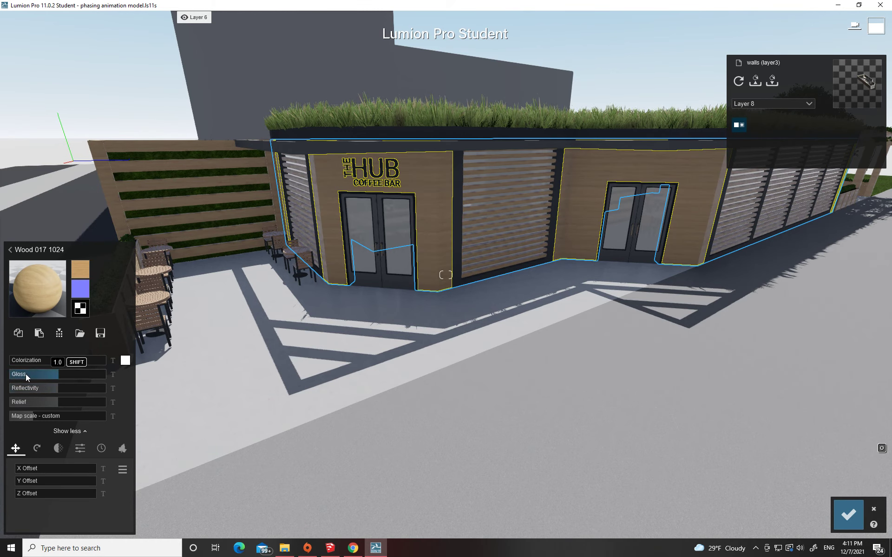
left_click(36, 280)
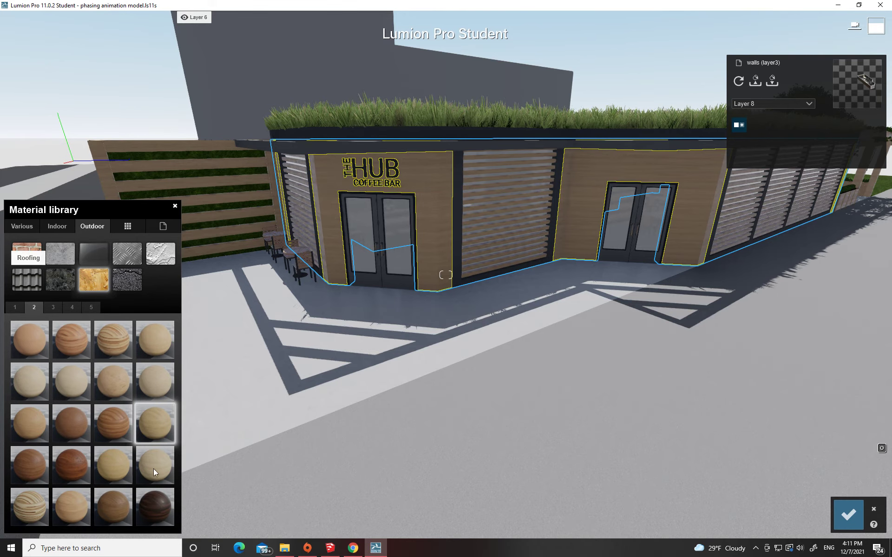
left_click(175, 205)
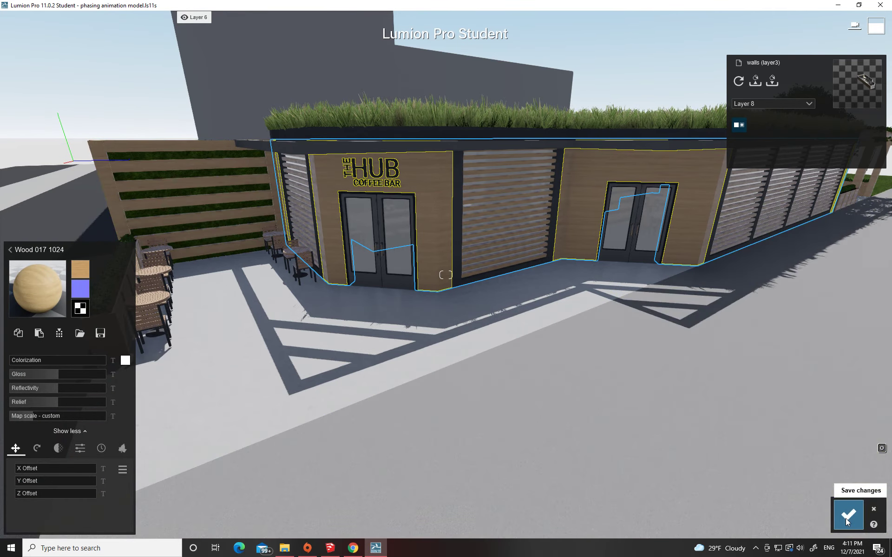
left_click(848, 515)
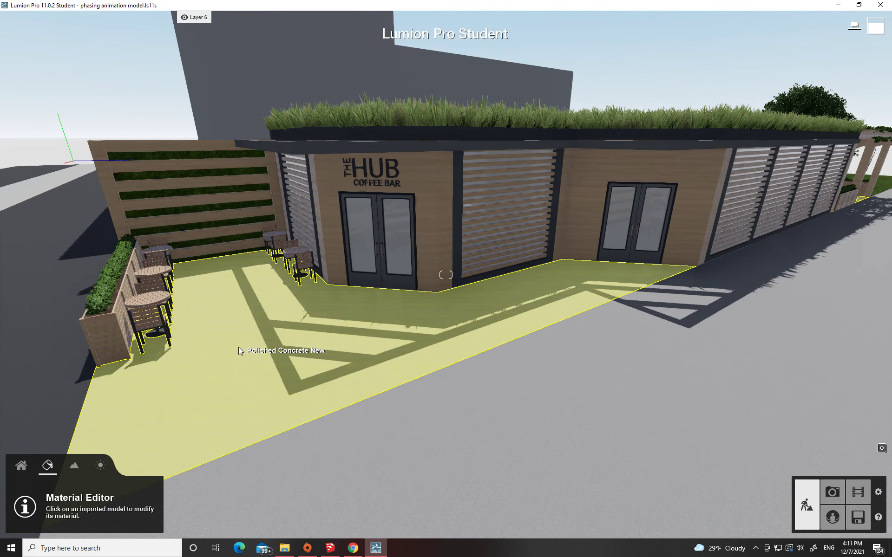
- Enter movie mode and start recording a new camera clip in the empty third slot
key("s")
key("w")
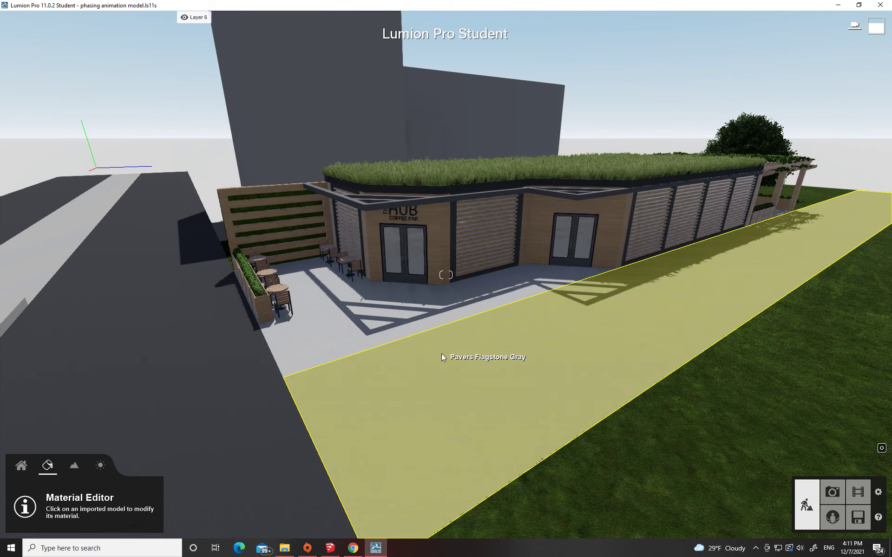
key("s")
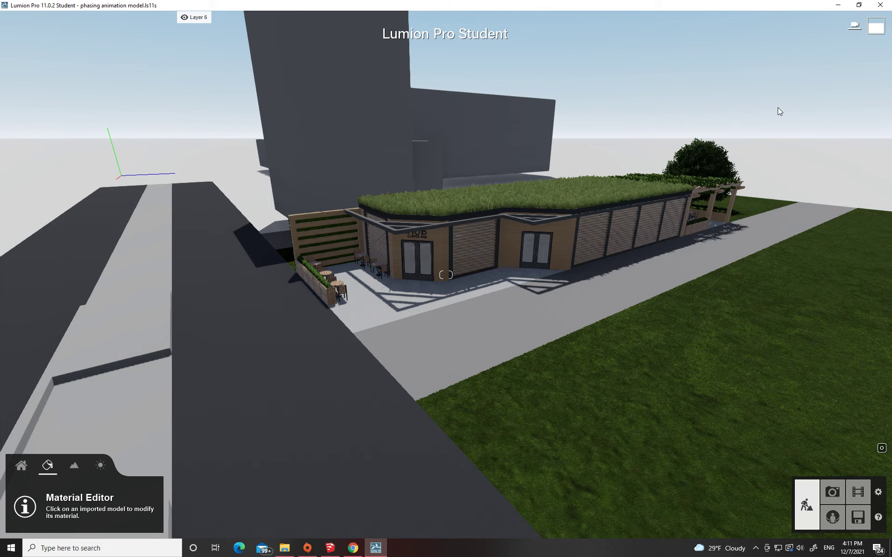
left_click(838, 496)
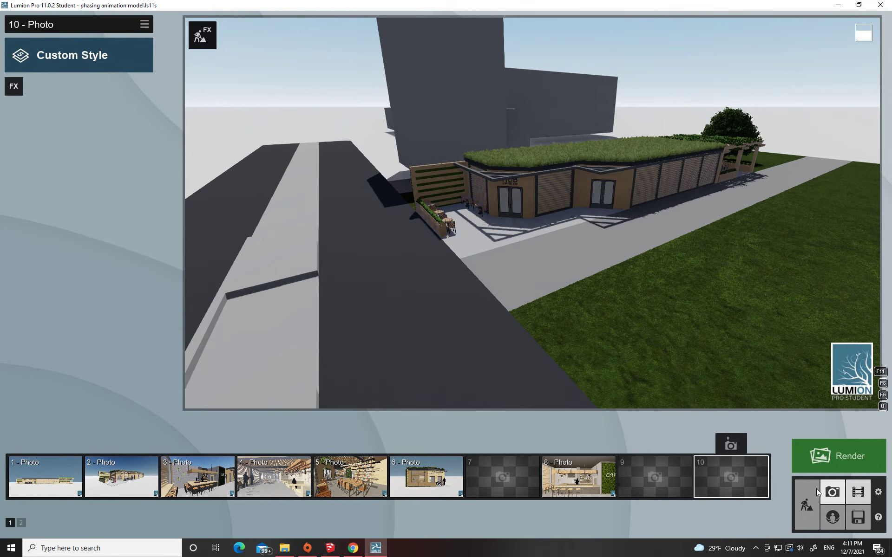
left_click(858, 492)
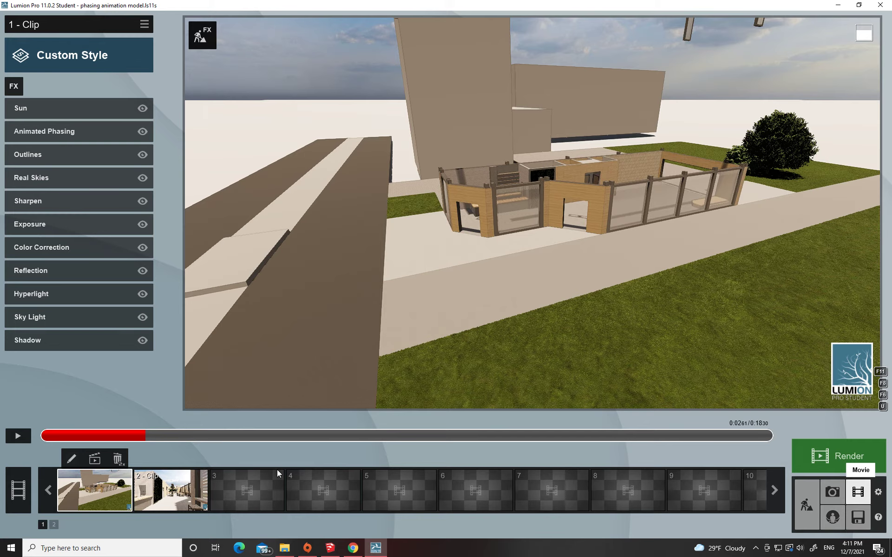
left_click(261, 482)
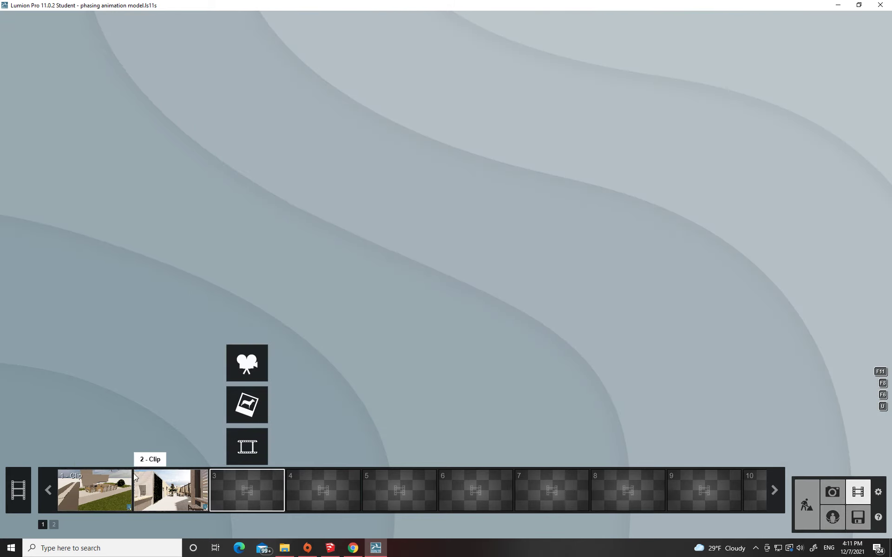
left_click(247, 450)
left_click(435, 17)
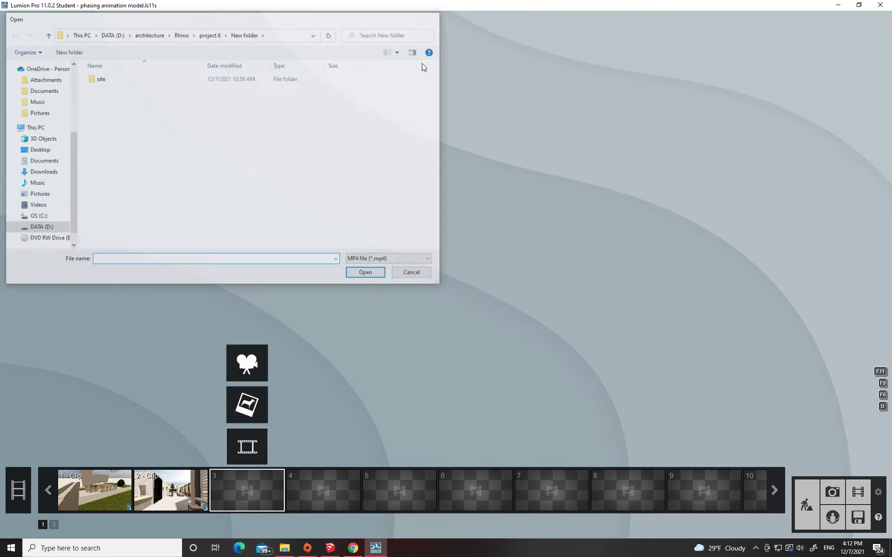
left_click(247, 362)
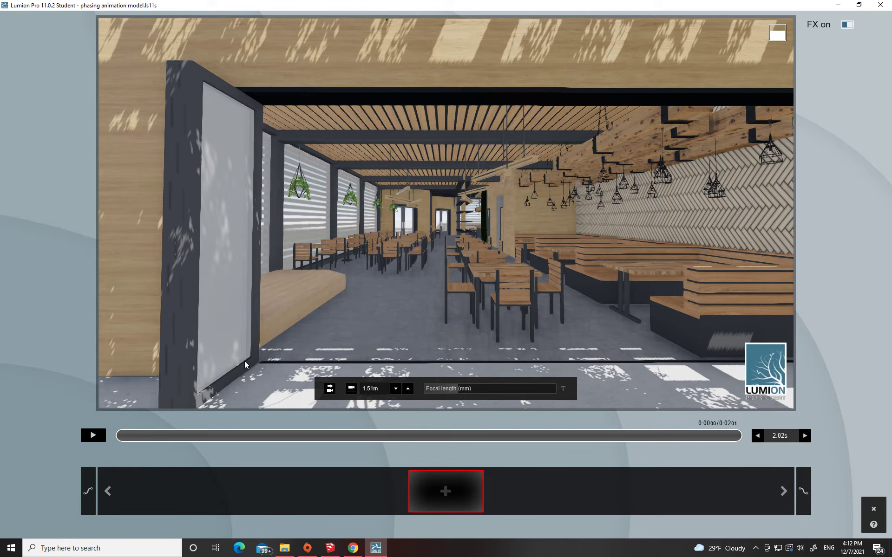
- Frame the coffee house's entrance corner from across the street at 6.70 m camera height and add the first camera keyframe
scroll(493, 253, "down", 5)
scroll(247, 179, "up", 5)
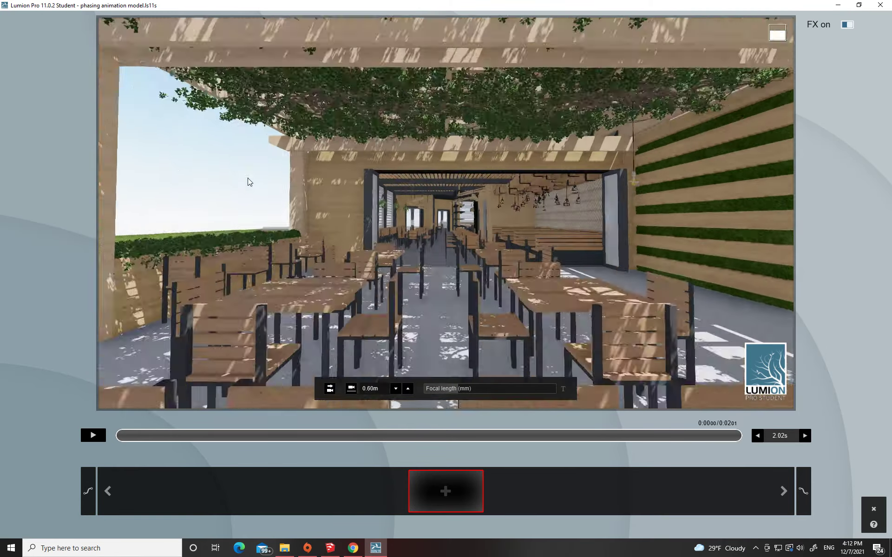
scroll(244, 190, "down", 2)
right_click_drag(245, 191, 209, 165)
right_click_drag(446, 213, 604, 159)
key("s")
key("a")
right_click_drag(154, 195, 194, 196)
key("a")
key("w")
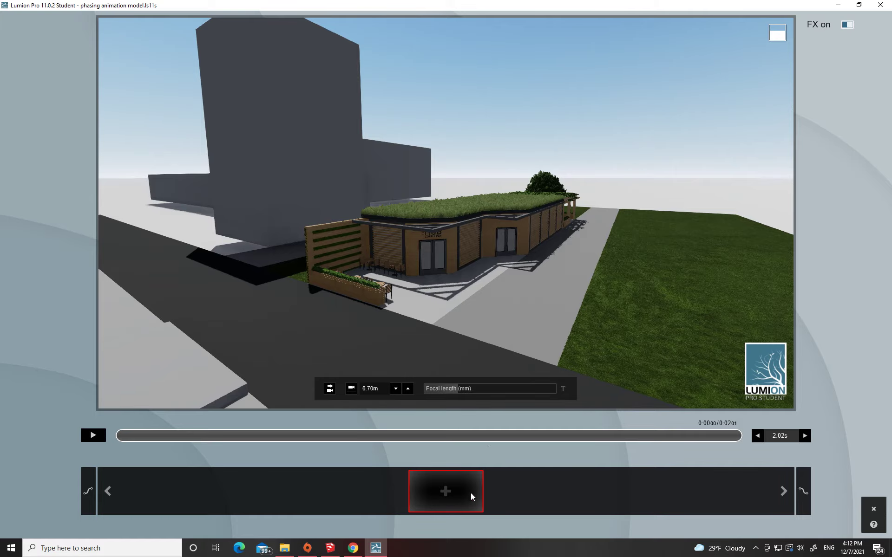
left_click(454, 494)
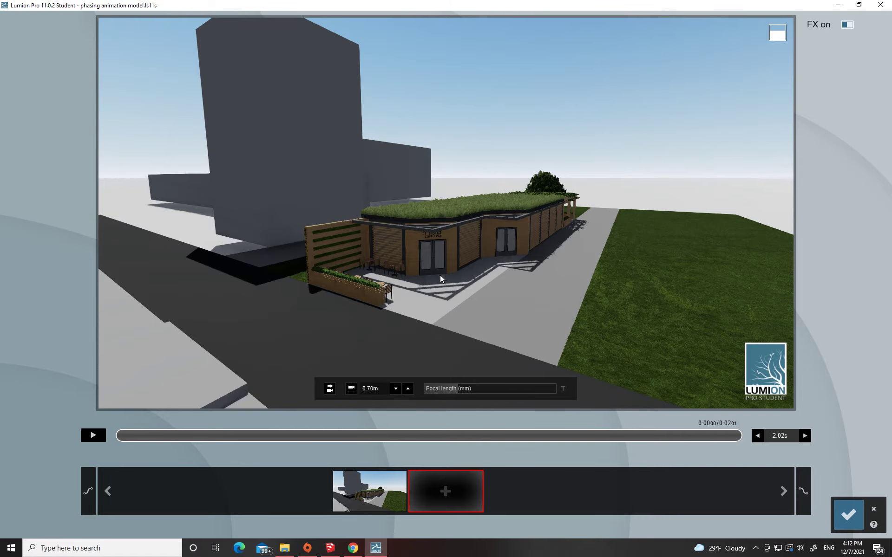
- Add a second camera keyframe showing the entrances and long facade at an angle from over the lawn
key("d")
right_click_drag(440, 275, 241, 276)
key("d")
key("d")
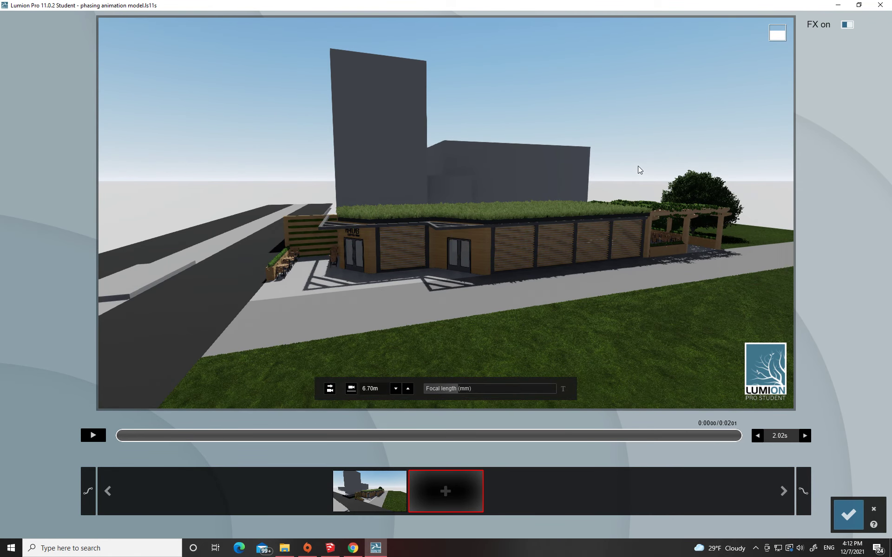
left_click(449, 497)
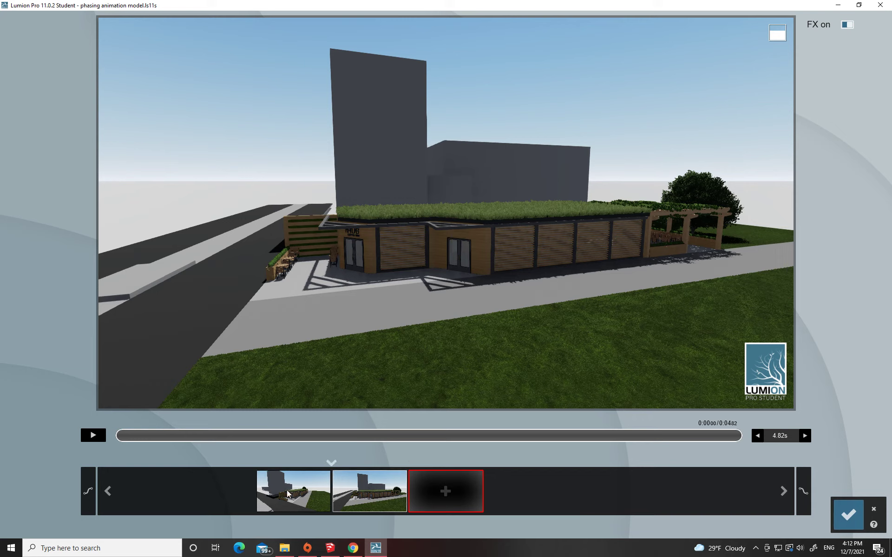
- Add two more camera keyframes, one facing the long facade and one showing the pergola end beside the tree
key("d")
right_click_drag(558, 325, 501, 323)
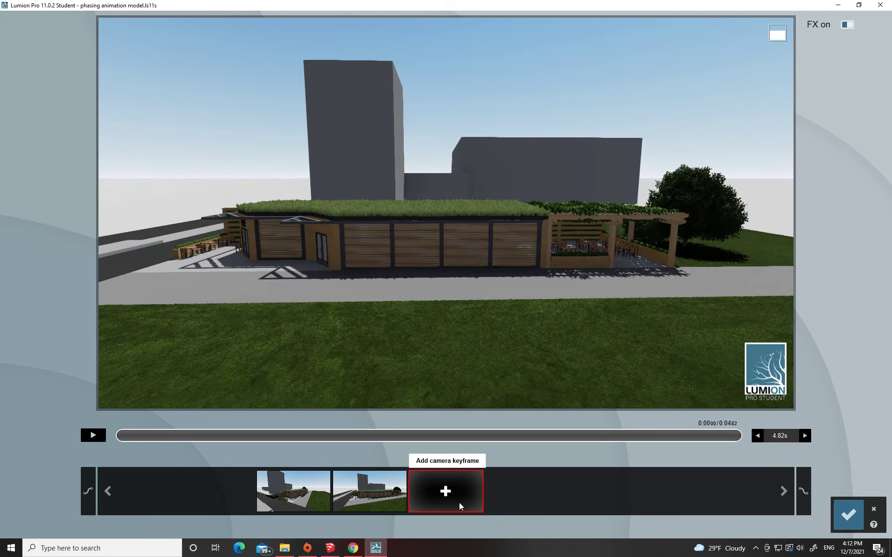
left_click(455, 497)
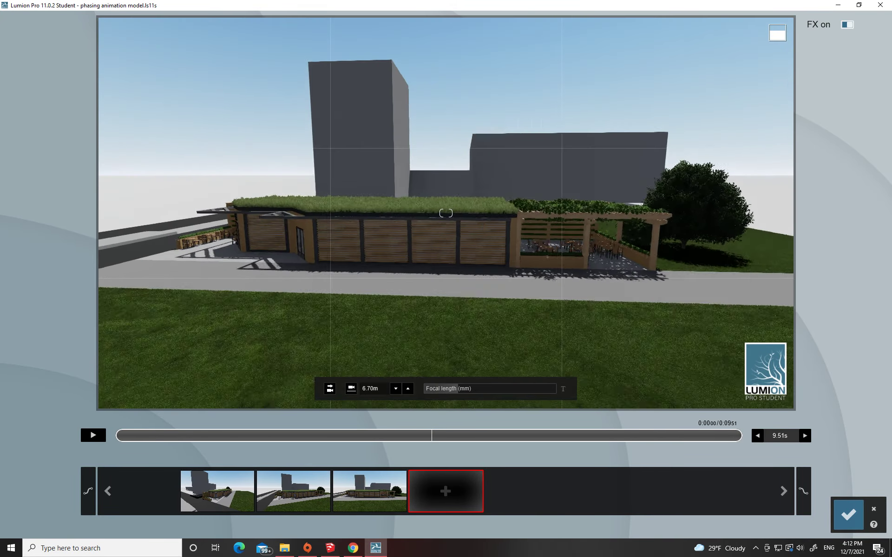
key("d")
right_click_drag(579, 312, 529, 314)
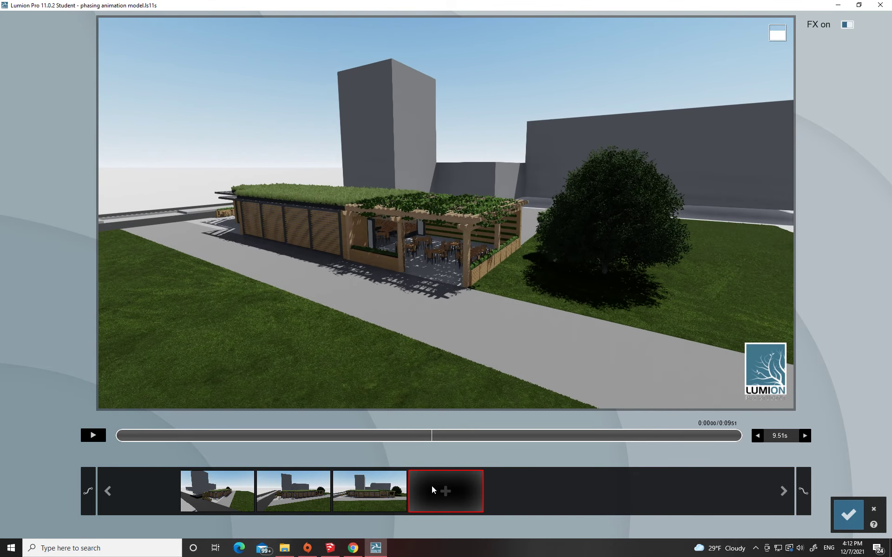
left_click(437, 488)
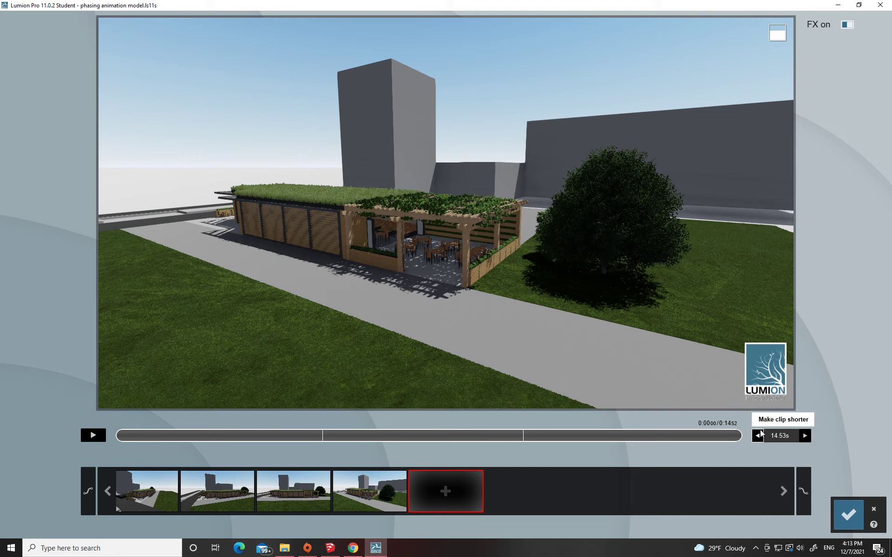
- Set the clip's length to 16.53 s, play it back and save the recorded camera path
left_click(760, 435)
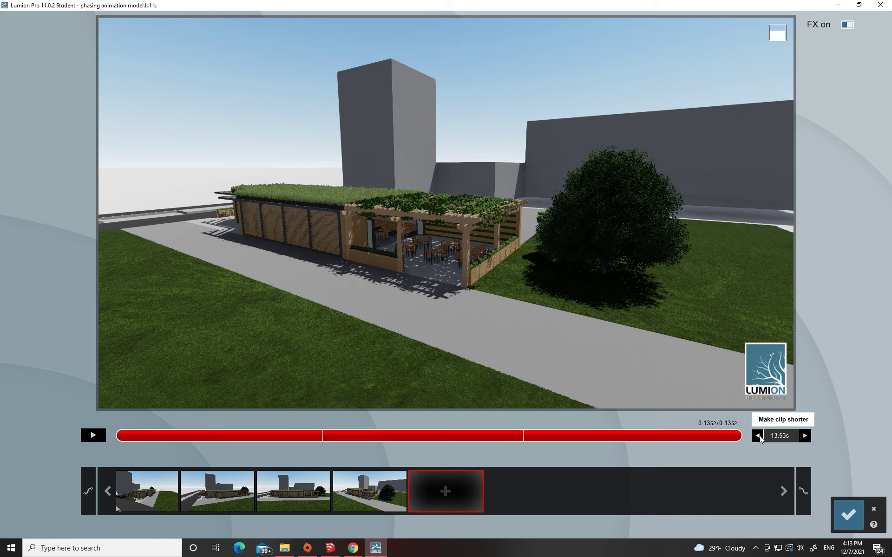
left_click(804, 437)
left_click(805, 436)
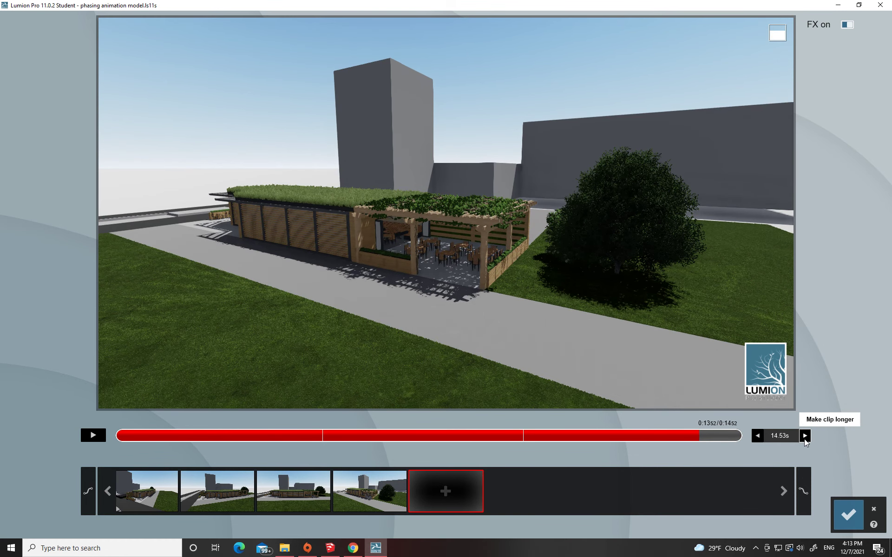
left_click(805, 436)
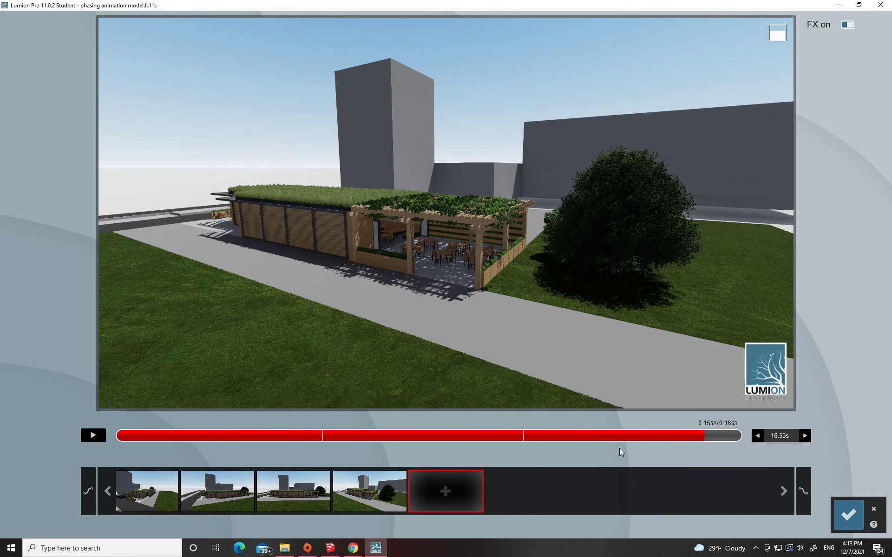
left_click(93, 436)
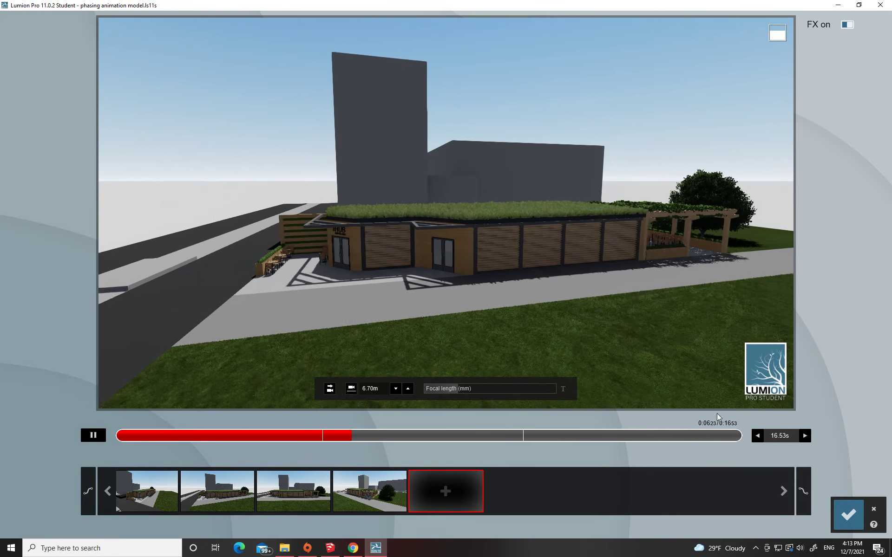
left_click(847, 516)
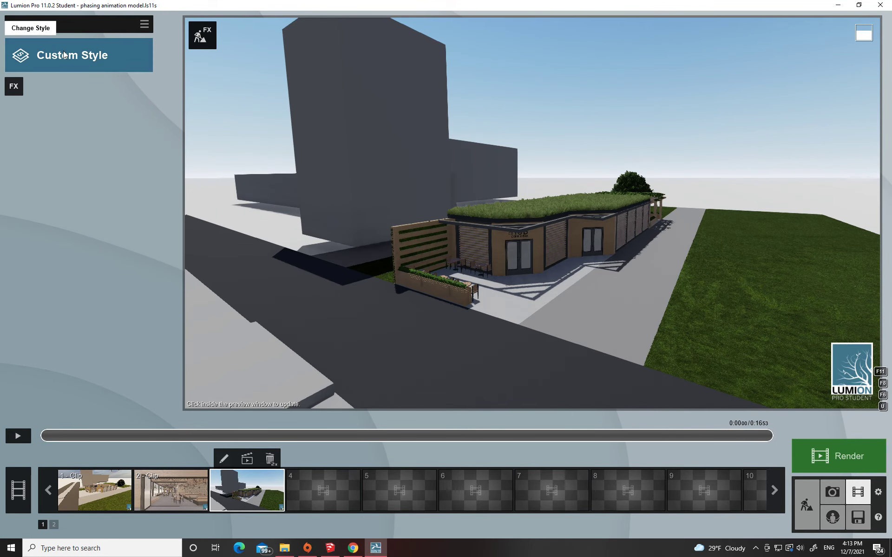
left_click(11, 84)
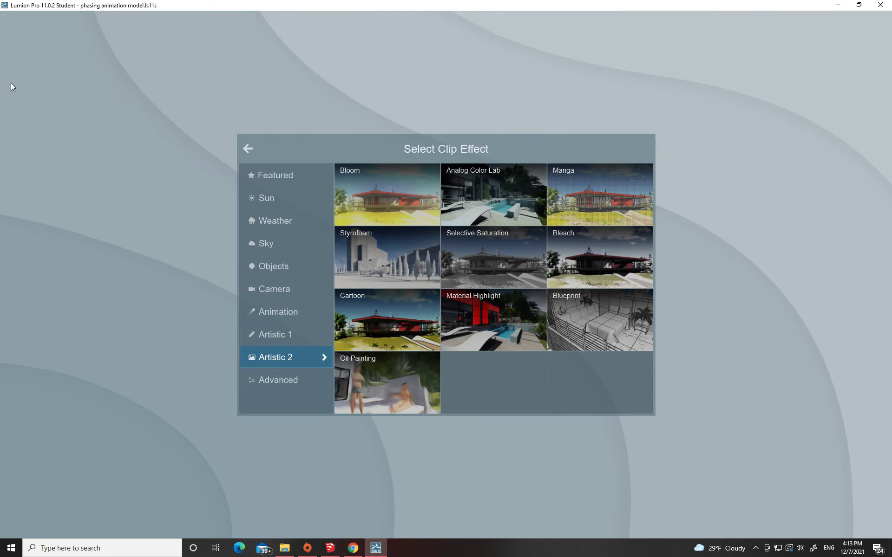
left_click(275, 175)
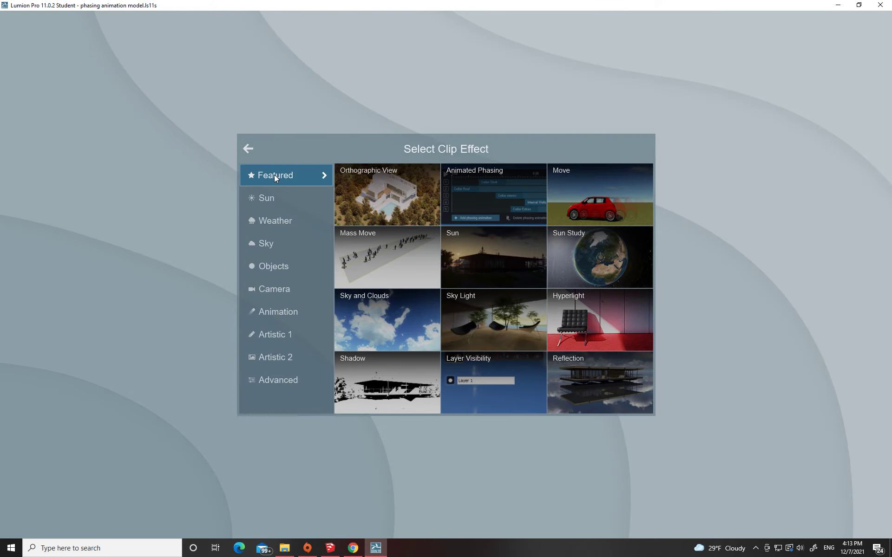
left_click(263, 197)
left_click(256, 151)
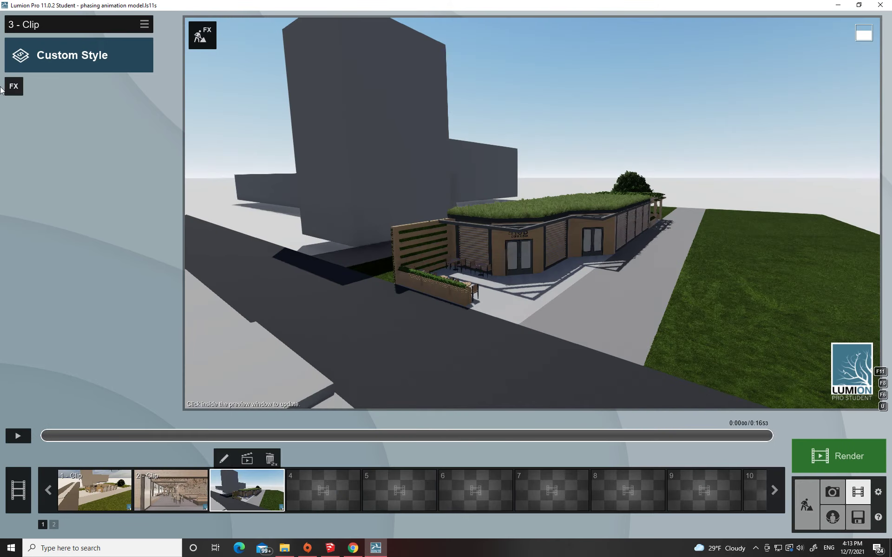
- Apply the Realistic style to the third clip and update its preview
left_click(57, 66)
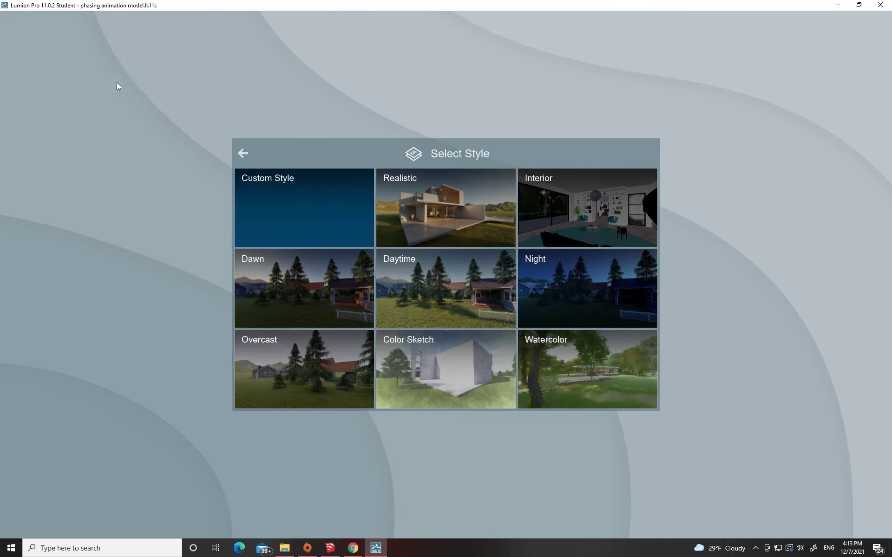
left_click(419, 210)
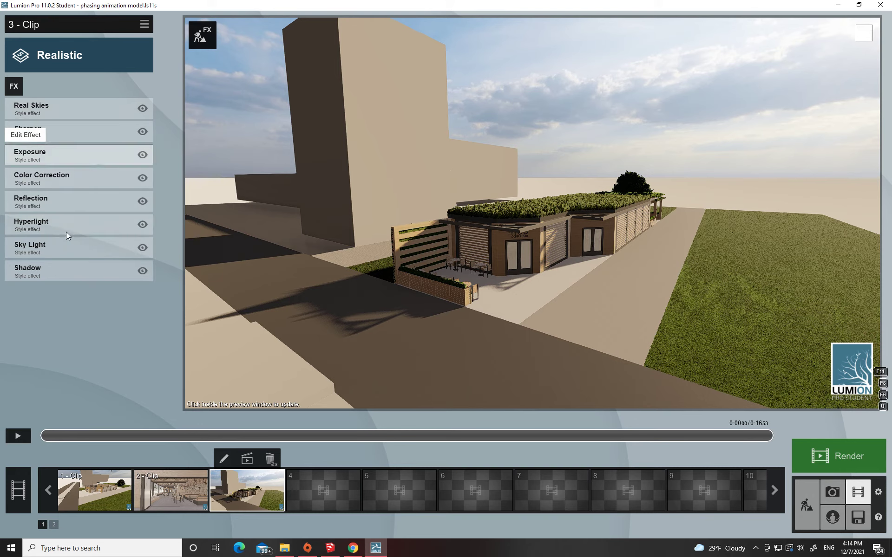
left_click(622, 313)
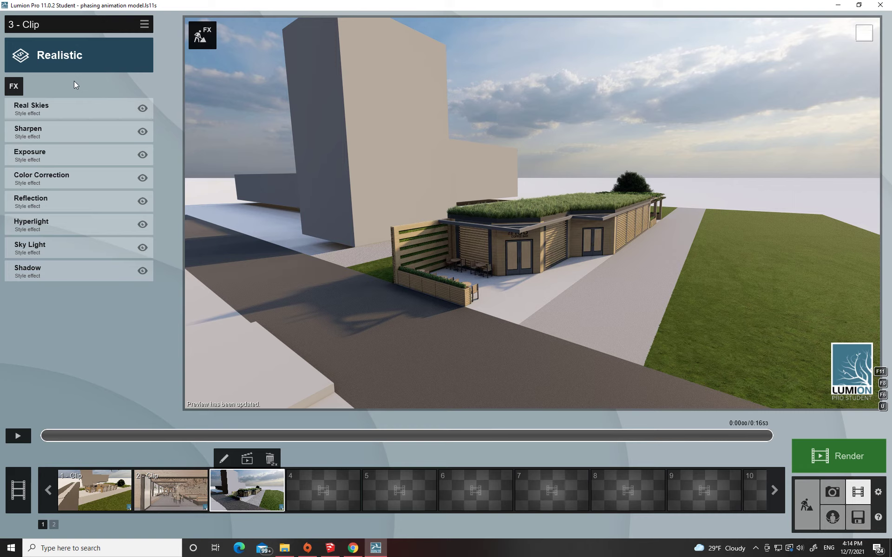
- Add the Animated Phasing effect to the clip and enable staggering in order of selection for its objects
left_click(21, 90)
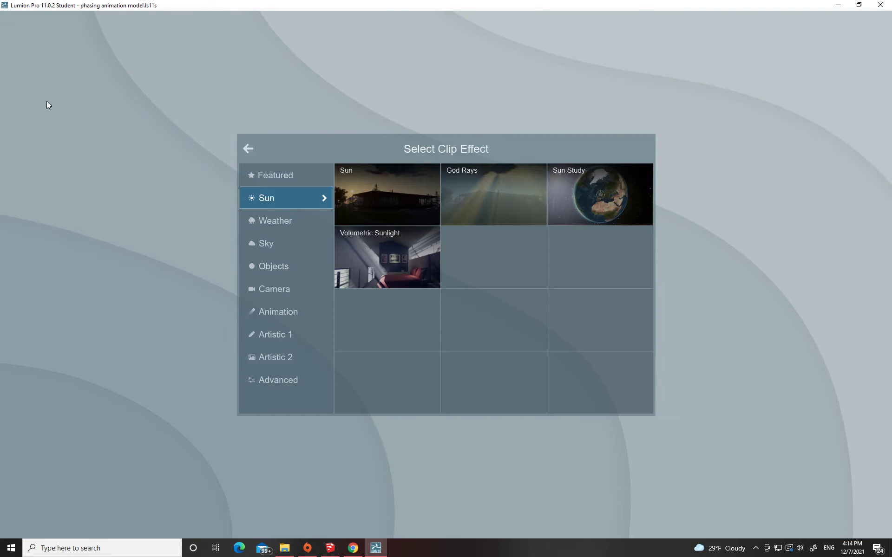
left_click(250, 316)
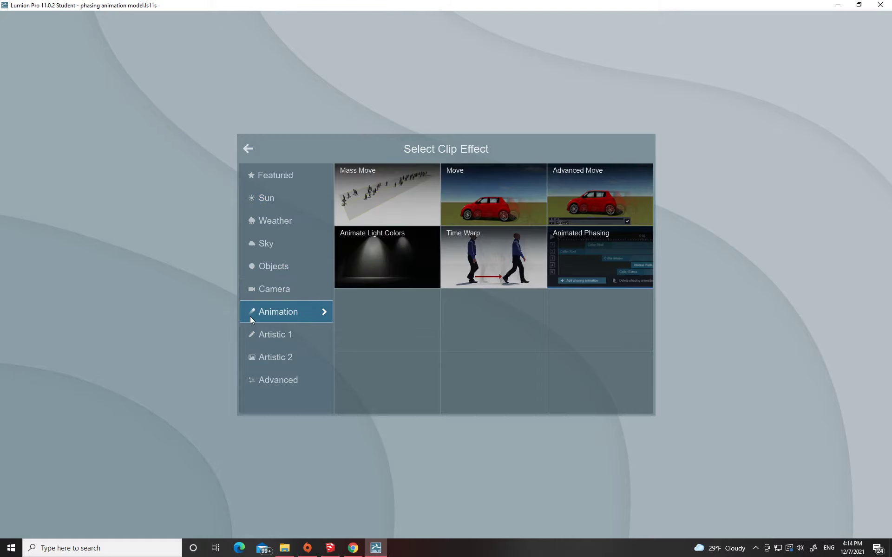
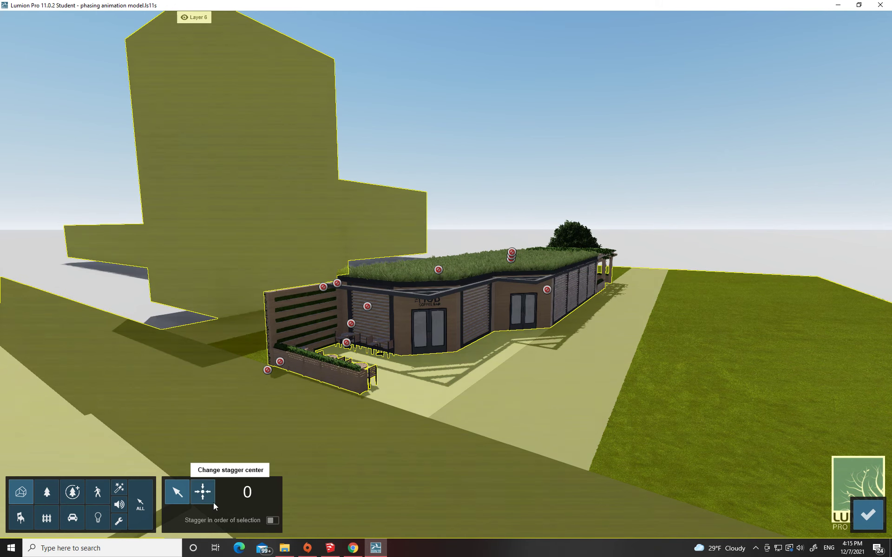
left_click(269, 521)
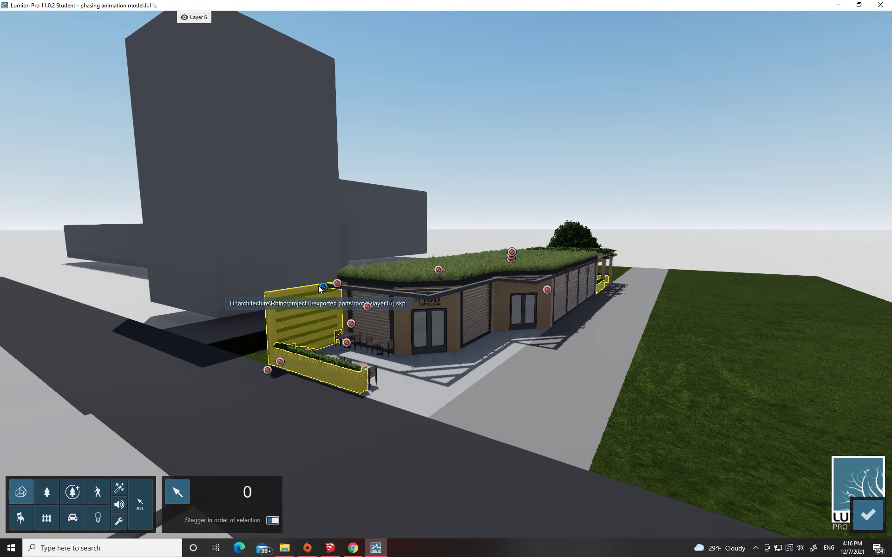
- Select the building's columns at the rear wall as the first object of the phasing sequence
key("w")
right_click_drag(440, 327, 534, 337)
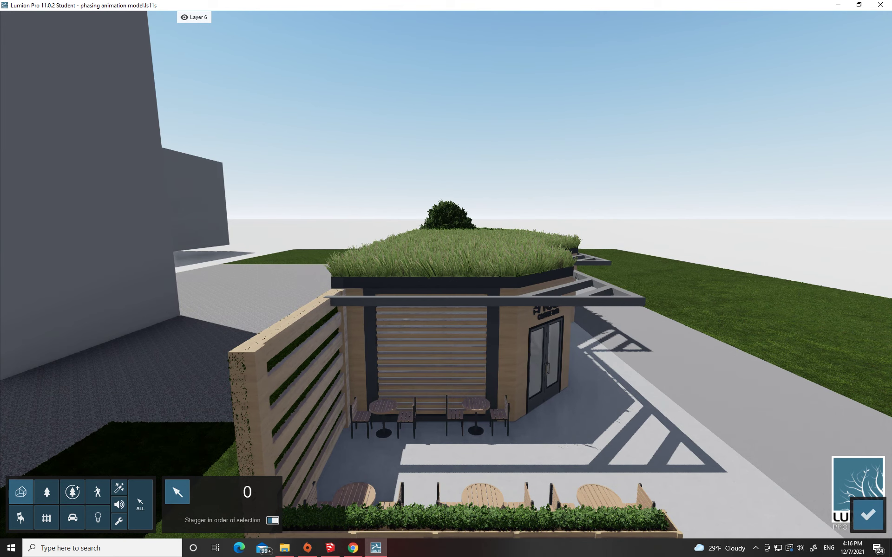
key("a")
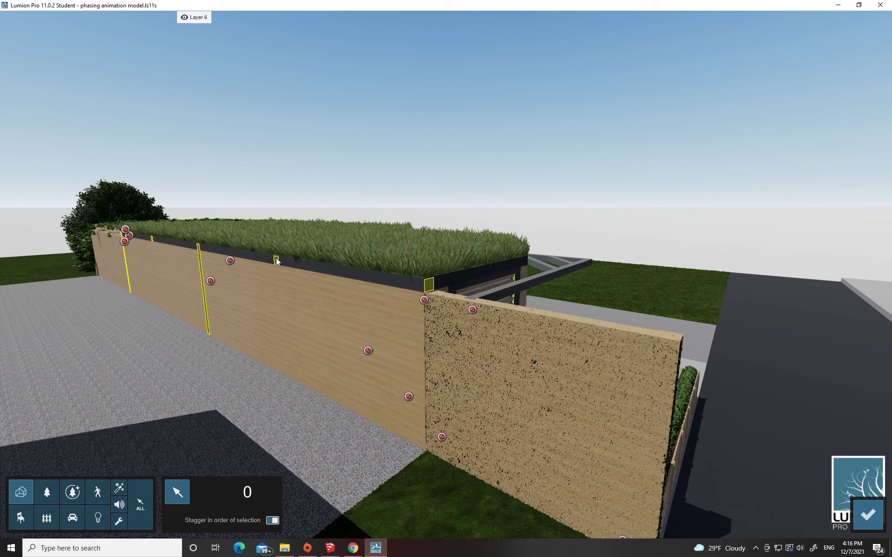
left_click(277, 262)
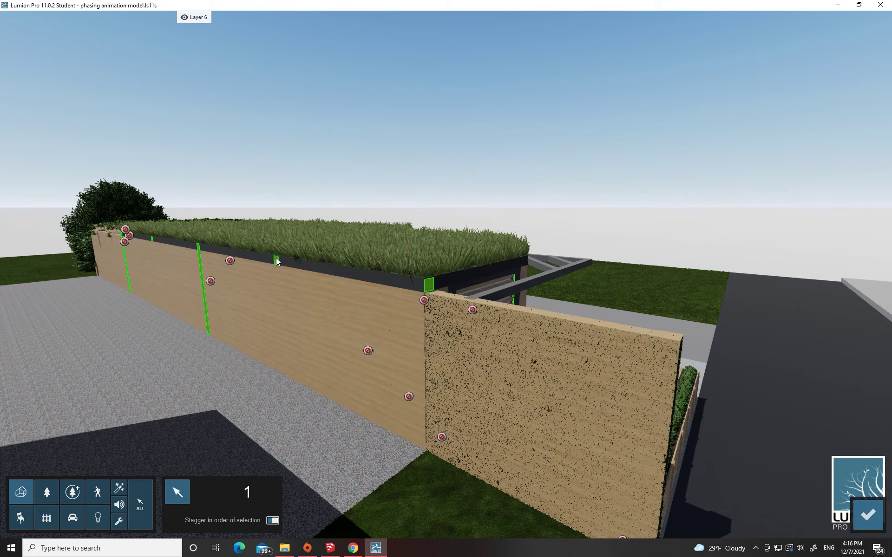
- Add the facade walls, the entrance doors and the terrace furniture to the phasing selection in that order
key("d")
right_click_drag(428, 355, 465, 359)
key("d")
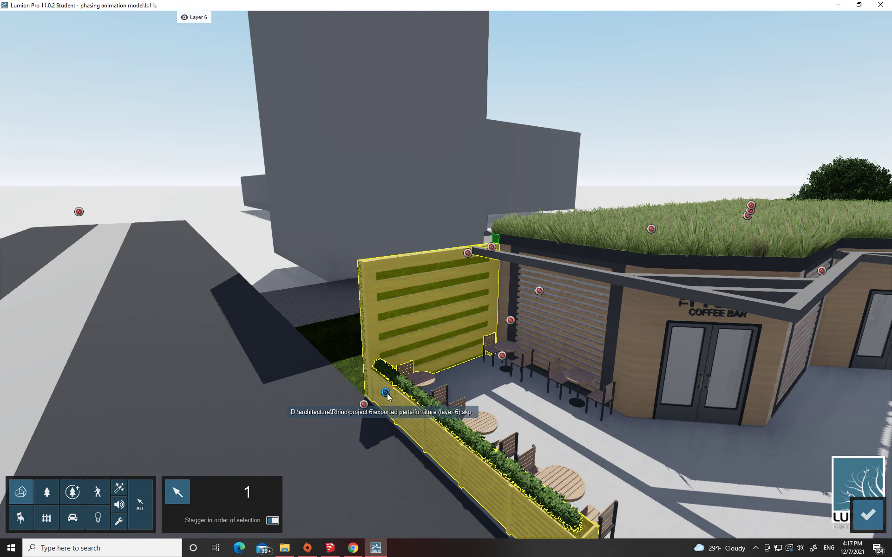
left_click(622, 347)
key("d")
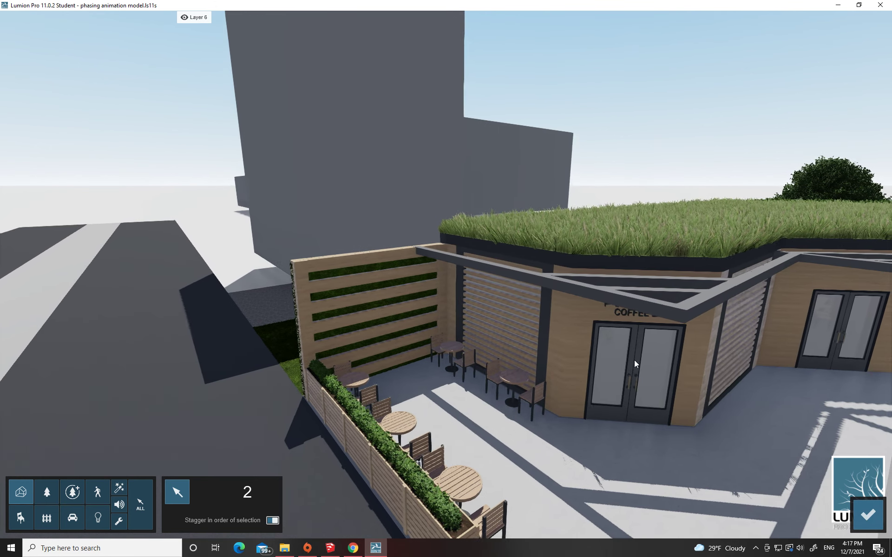
left_click(631, 361)
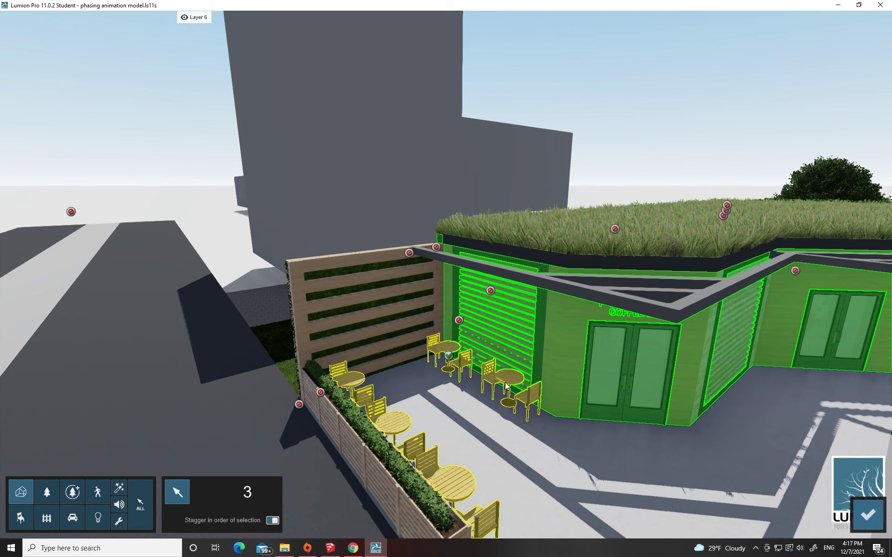
left_click(506, 383)
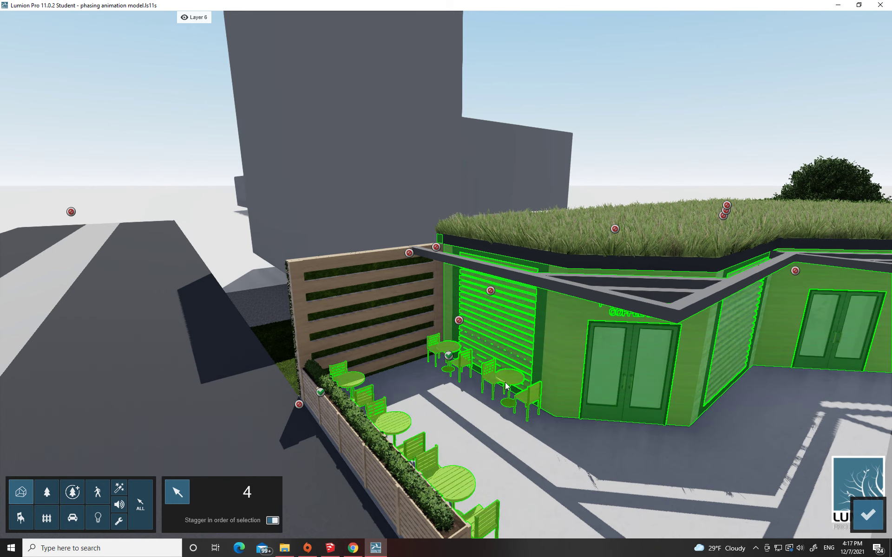
- Add the slatted terrace wall, front canopy, roof, lights (layer 7) and the component beside the lights to the selection in that order
key("d")
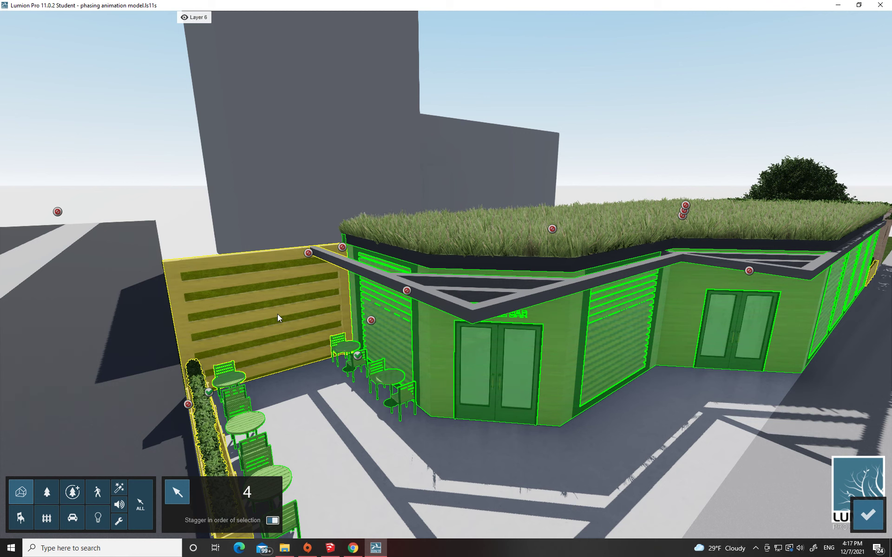
left_click(277, 315)
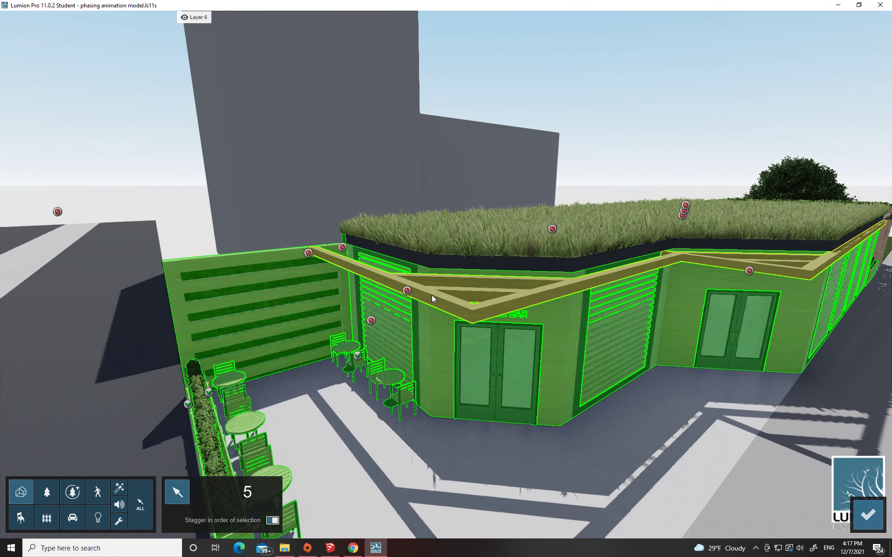
key("d")
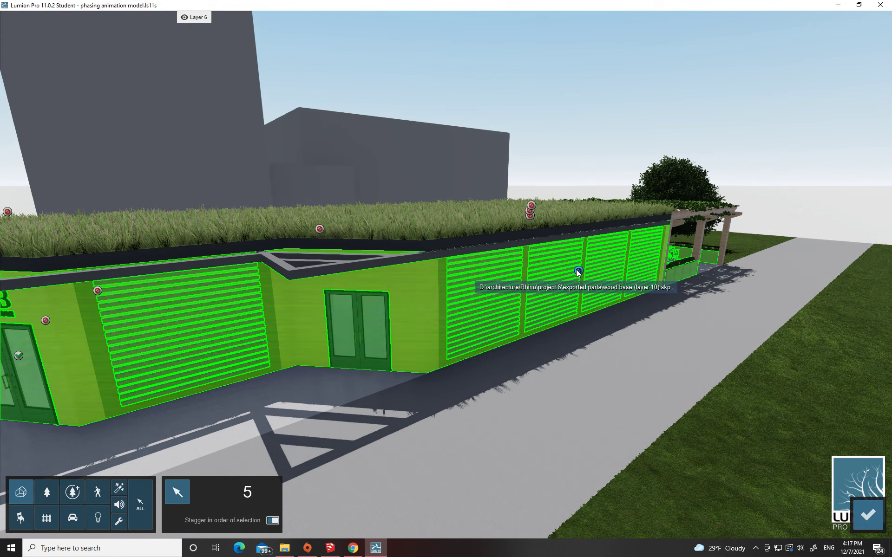
left_click(319, 270)
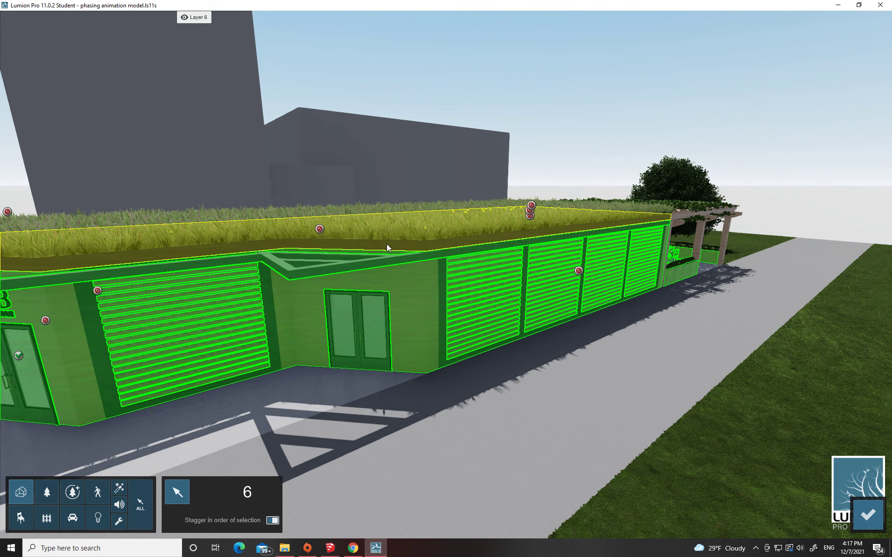
left_click(388, 247)
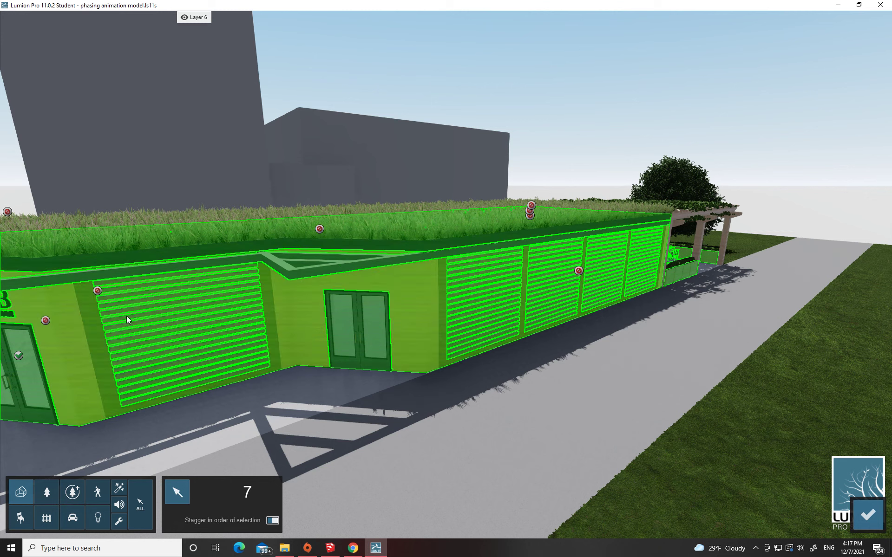
left_click(98, 292)
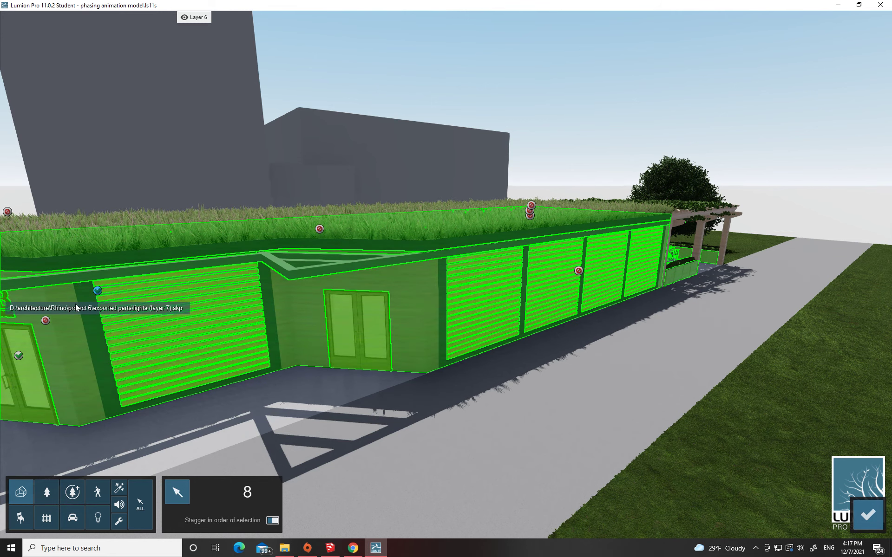
left_click(45, 321)
- Add the wood base (layer 10), the three overlapping components near the pergola and the ceiling structure (layer 8) to the selection
key("d")
right_click_drag(566, 253, 673, 252)
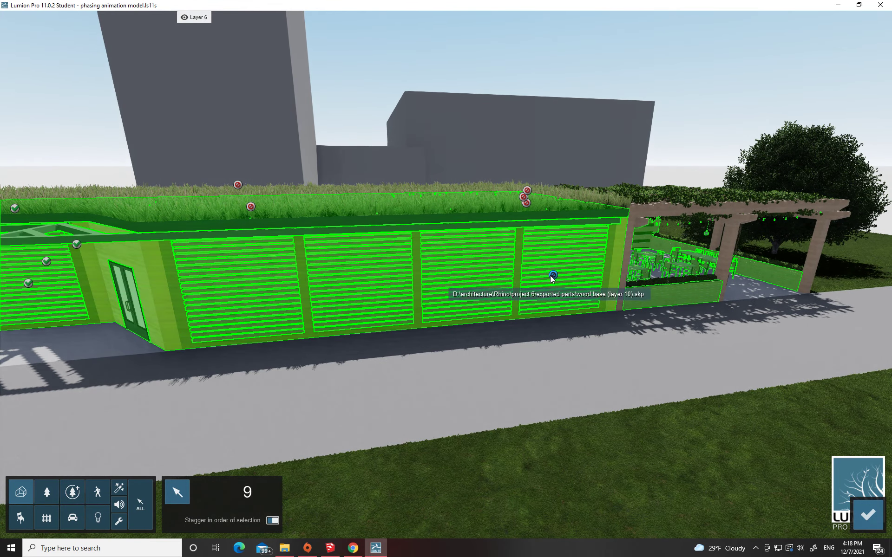
left_click(554, 276)
left_click(523, 198)
left_click(527, 191)
left_click(524, 197)
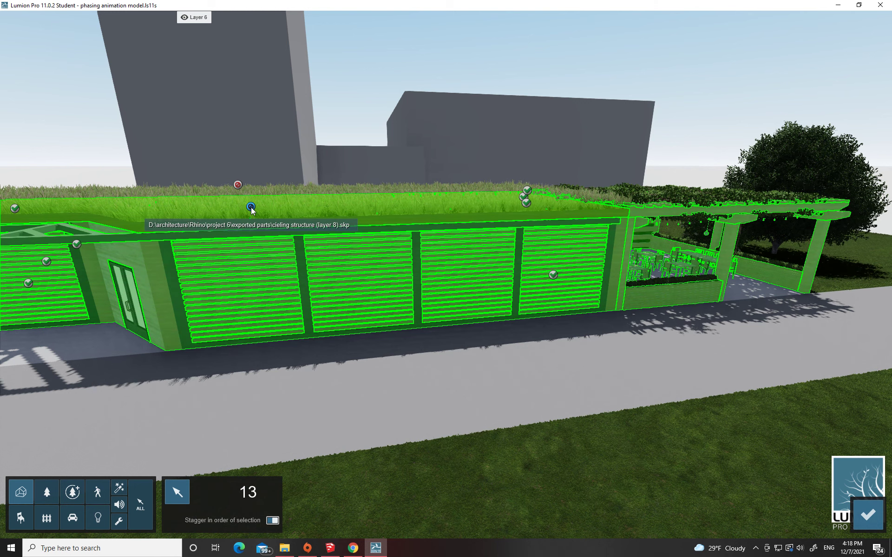
left_click(251, 208)
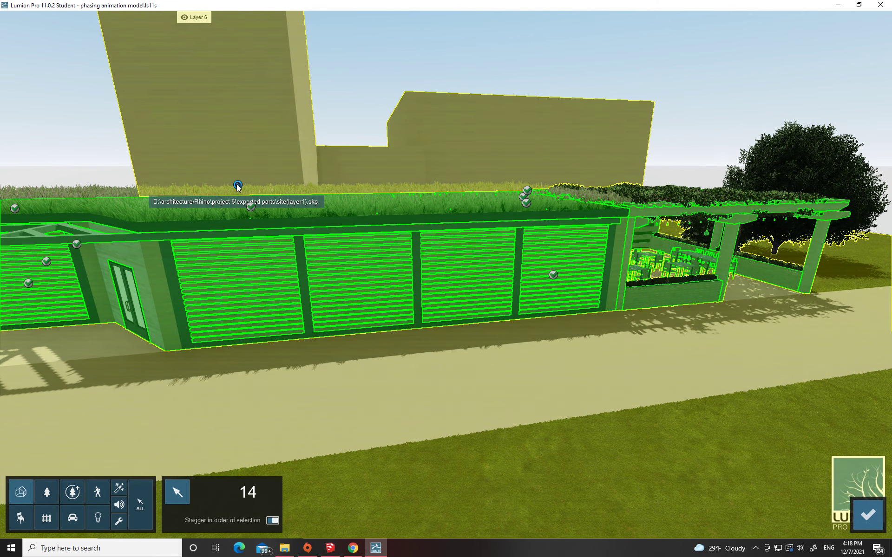
- Check the selection around the facade and pergola, then save it to the phasing animation with the site (layer 1) left out
key("s")
key("a")
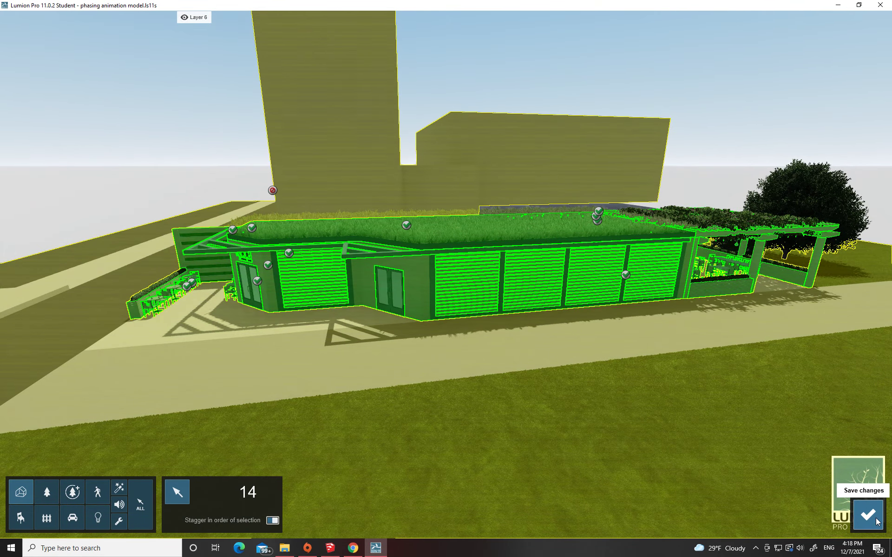
right_click_drag(773, 426, 669, 342)
key("w")
key("d")
key("w")
key("d")
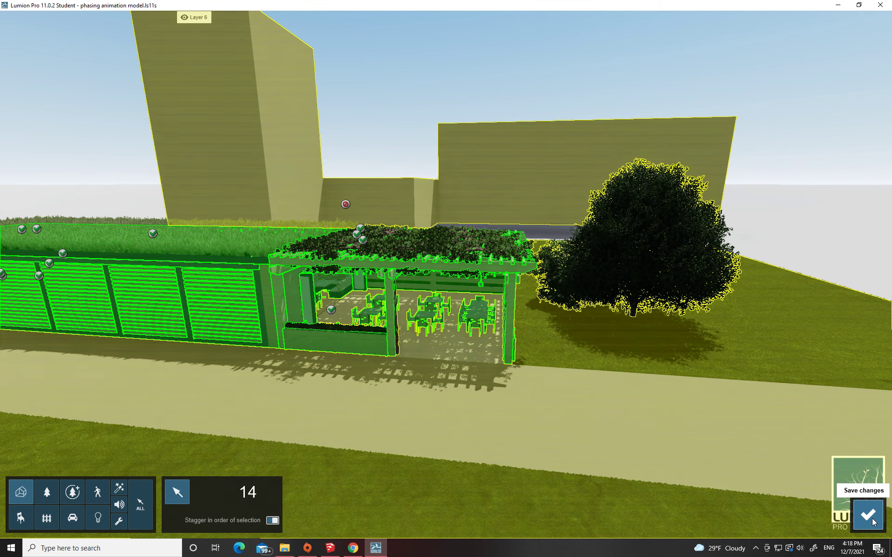
left_click(872, 521)
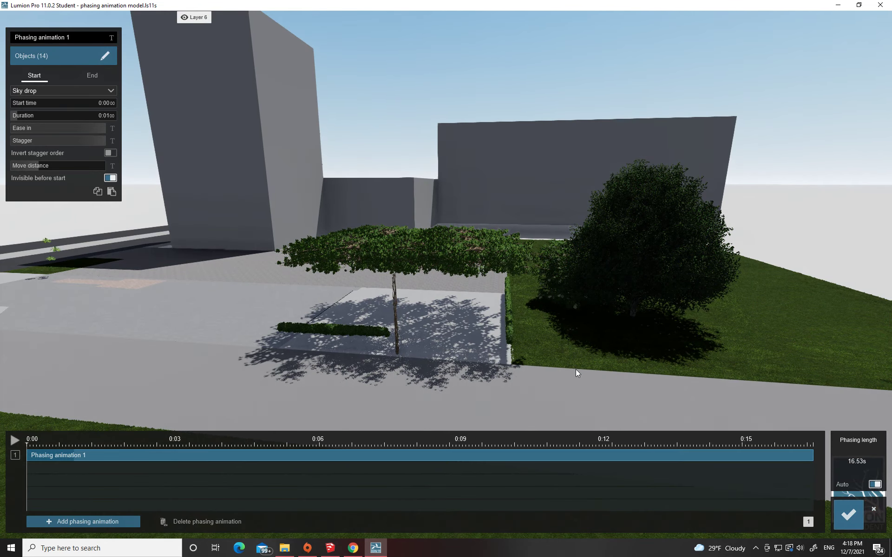
scroll(546, 314, "down", 5)
key("a")
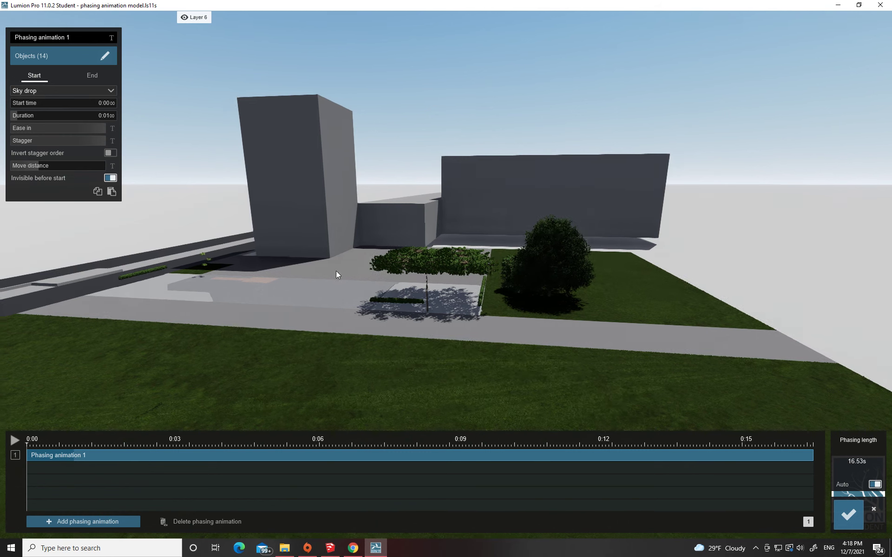